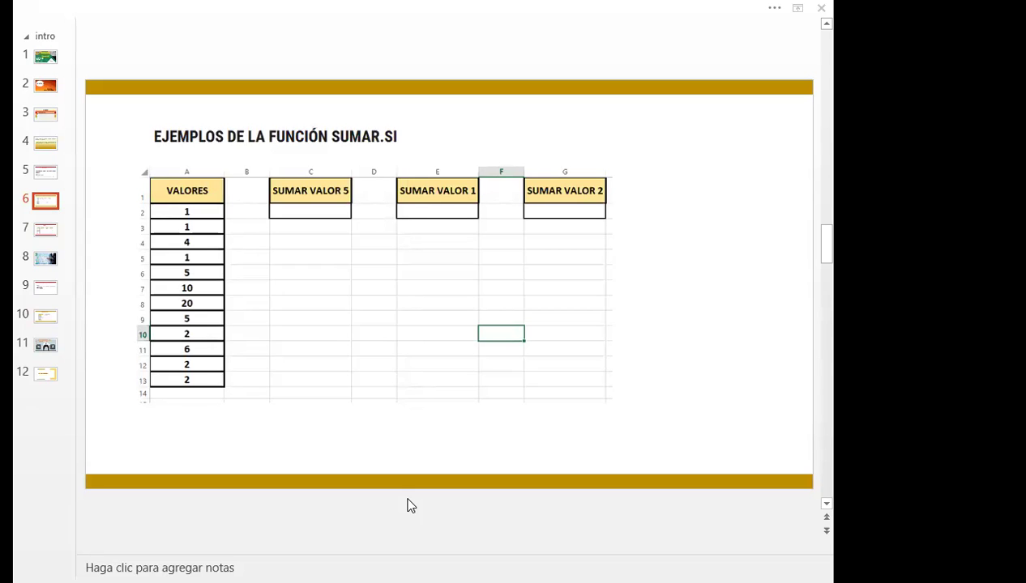
# - Switch from the presentation to the Excel exercise workbook and open the sheet 1 EJERC. SUMAR.SI
pyautogui.hotkey('alt', 'Tab')
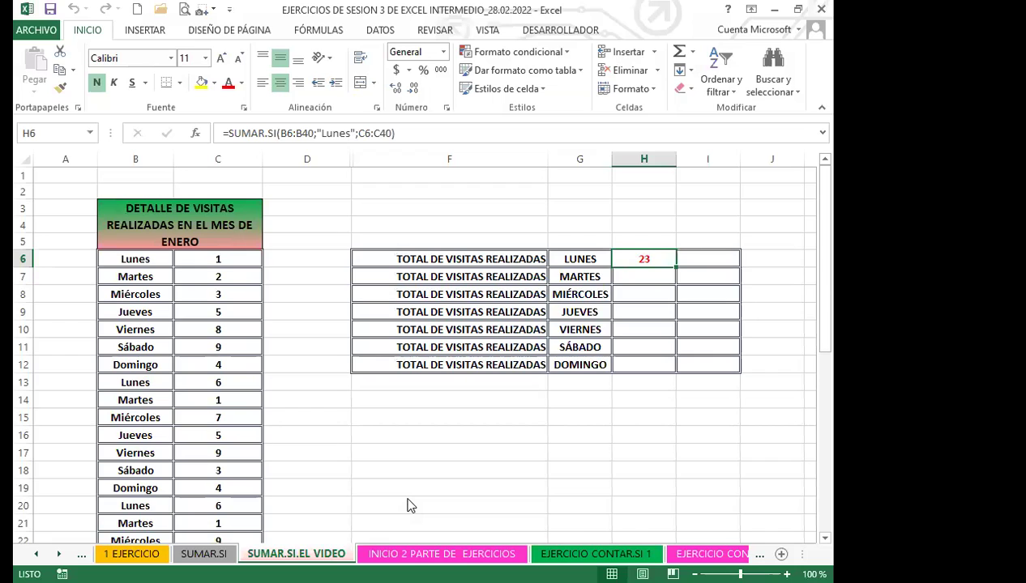
pyautogui.keyDown('ctrl'); pyautogui.click(36, 554); pyautogui.keyUp('ctrl')
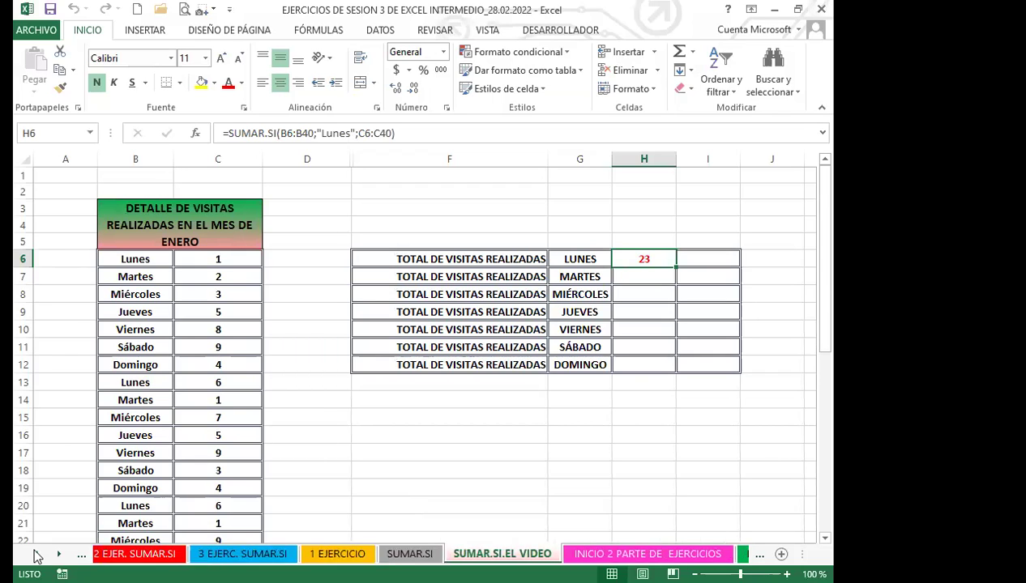
pyautogui.click(149, 554)
pyautogui.click(294, 409)
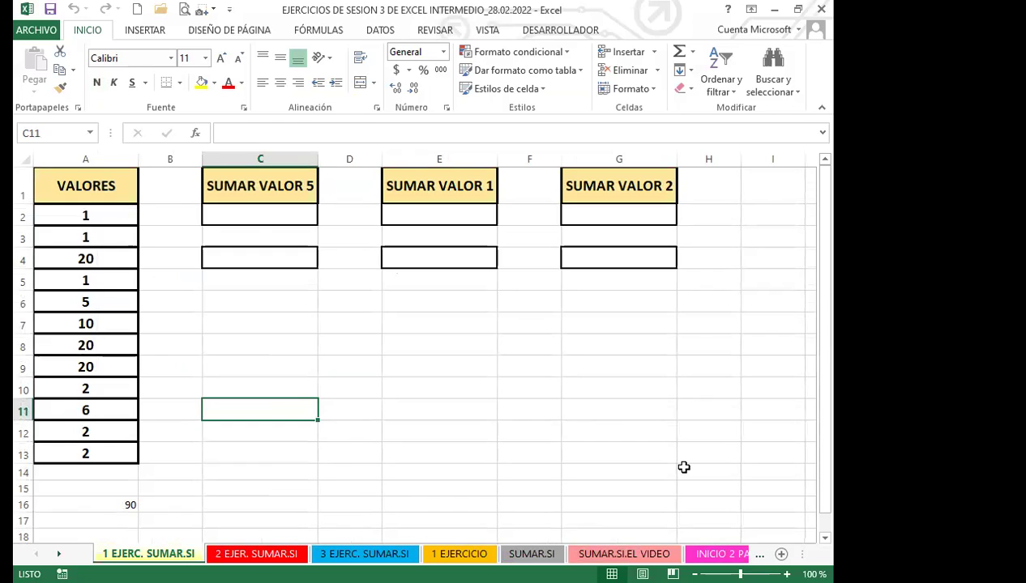
# - Enter the formula =SUMAR.SI(A2:A13;5) in cell C4, in the SUMAR VALOR 5 column
pyautogui.click(259, 257)
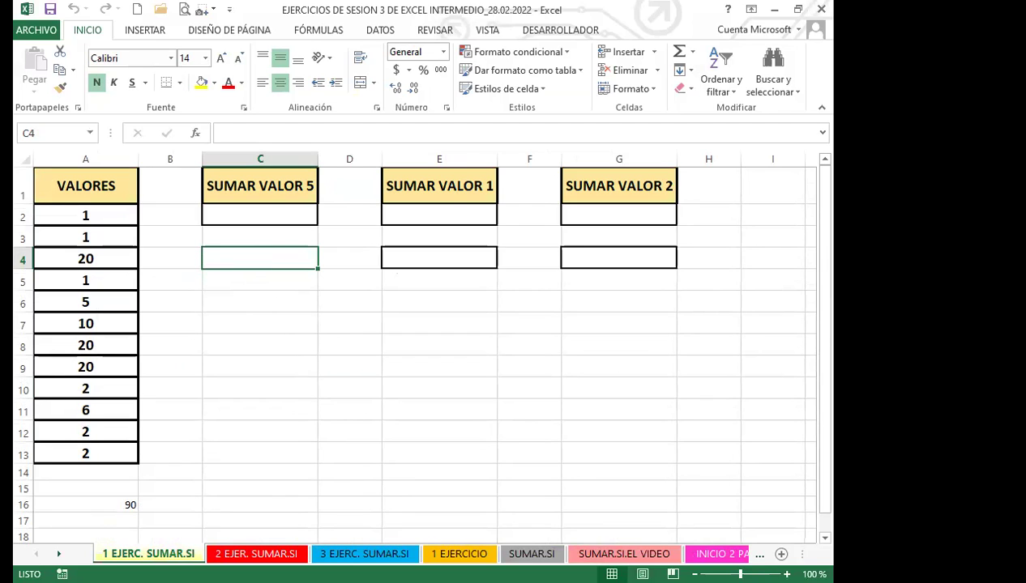
pyautogui.hotkey('alt', 'Tab')
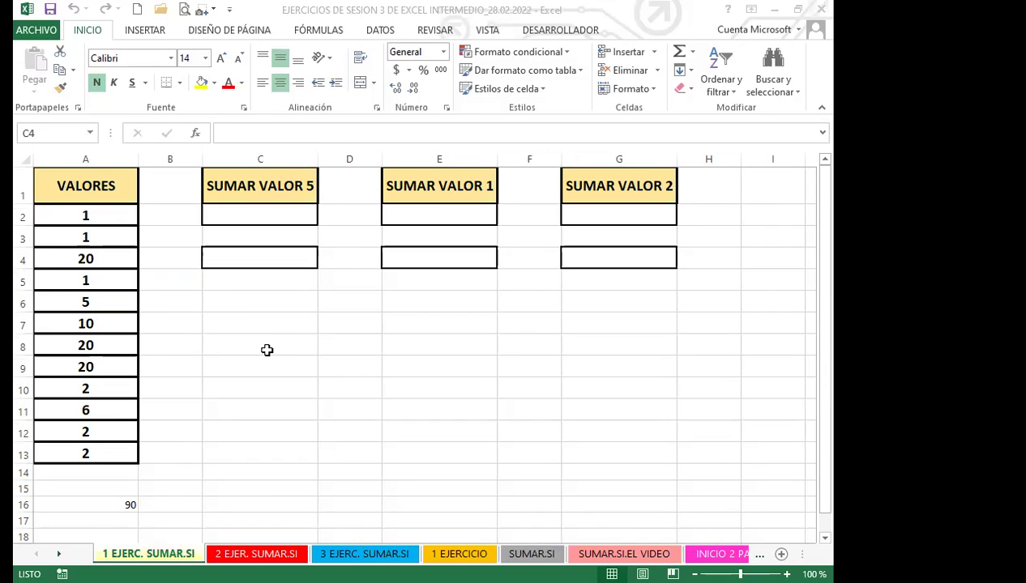
pyautogui.hotkey('alt', 'Tab')
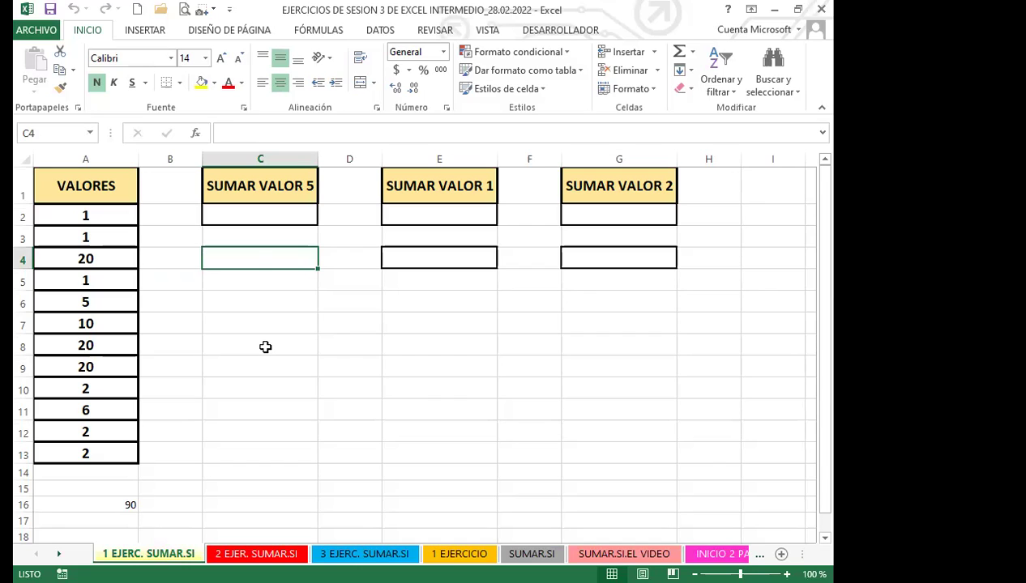
pyautogui.write('=')
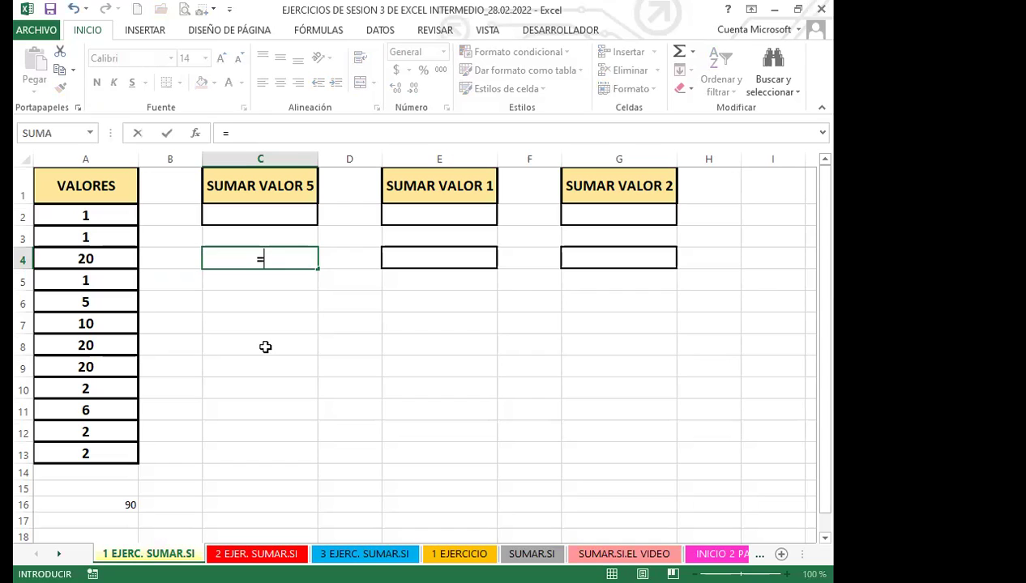
pyautogui.write('SUM')
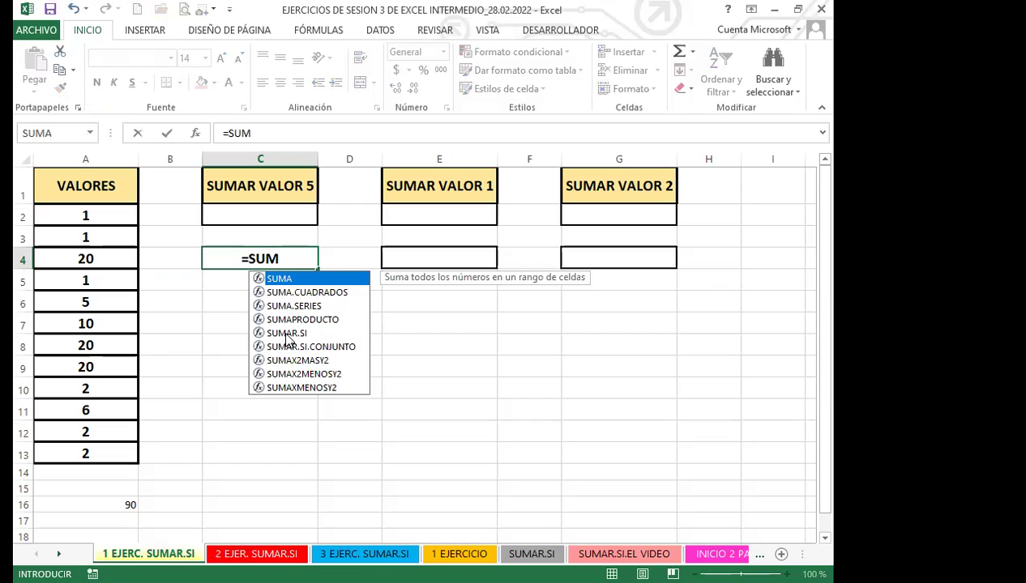
pyautogui.doubleClick(286, 333)
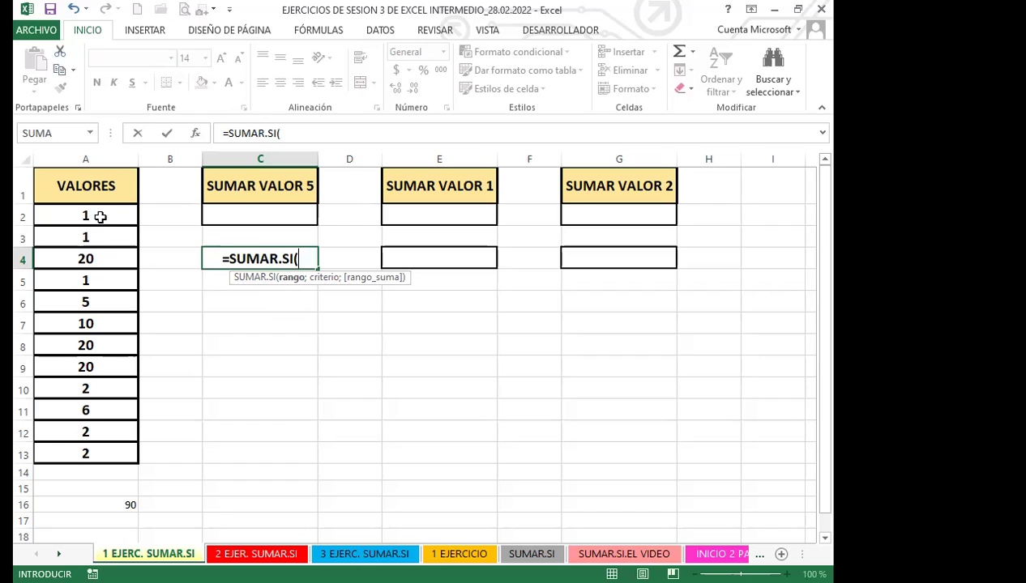
pyautogui.moveTo(101, 217); pyautogui.dragTo(100, 246)
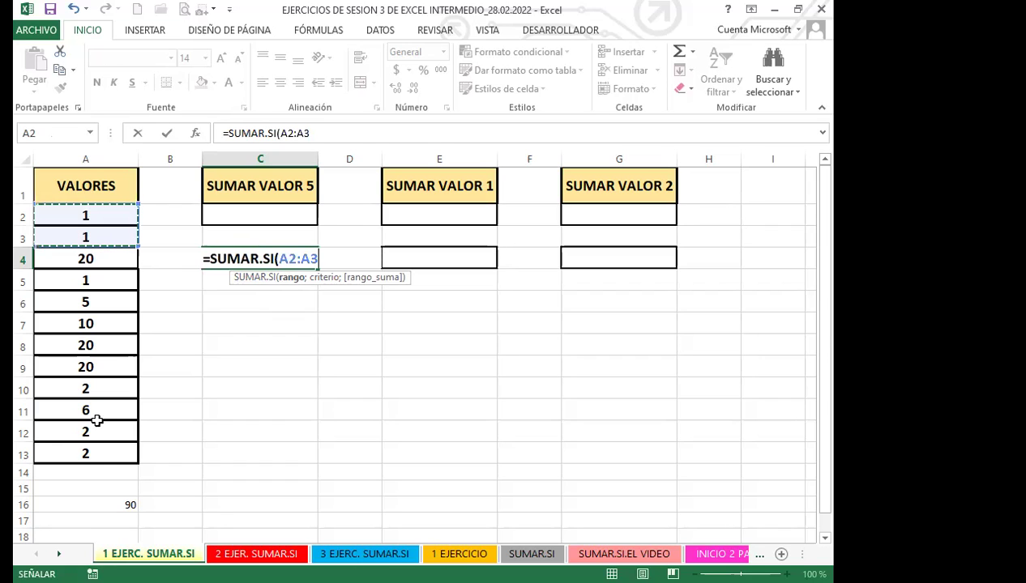
pyautogui.hotkey('ctrl', 'shift', 'Down')
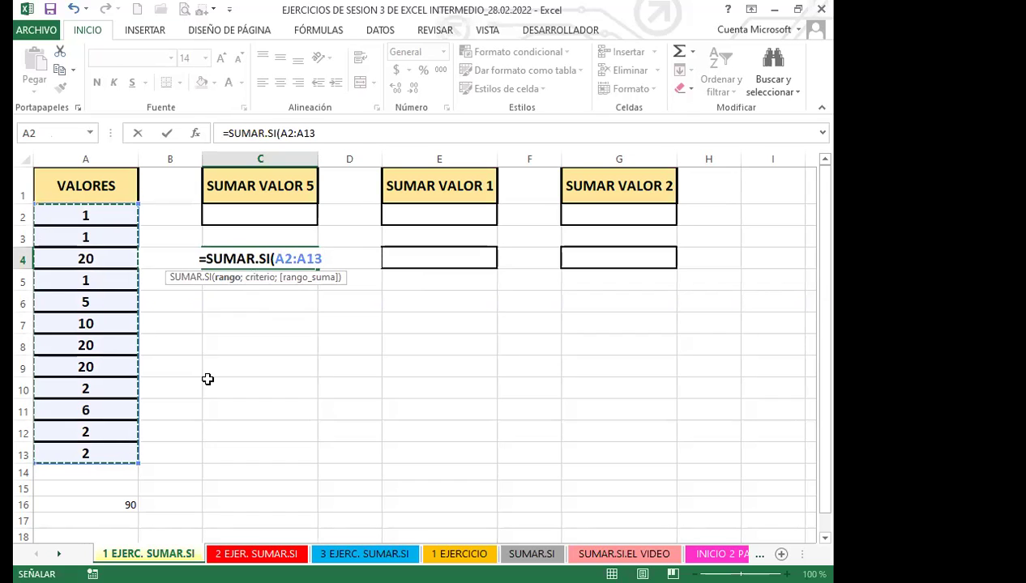
pyautogui.write(';')
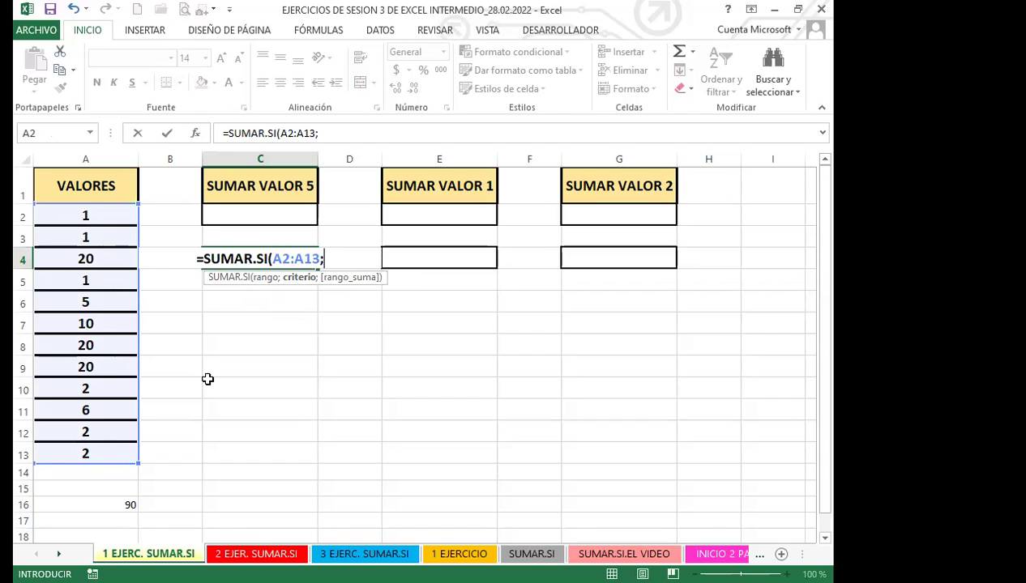
pyautogui.write('5')
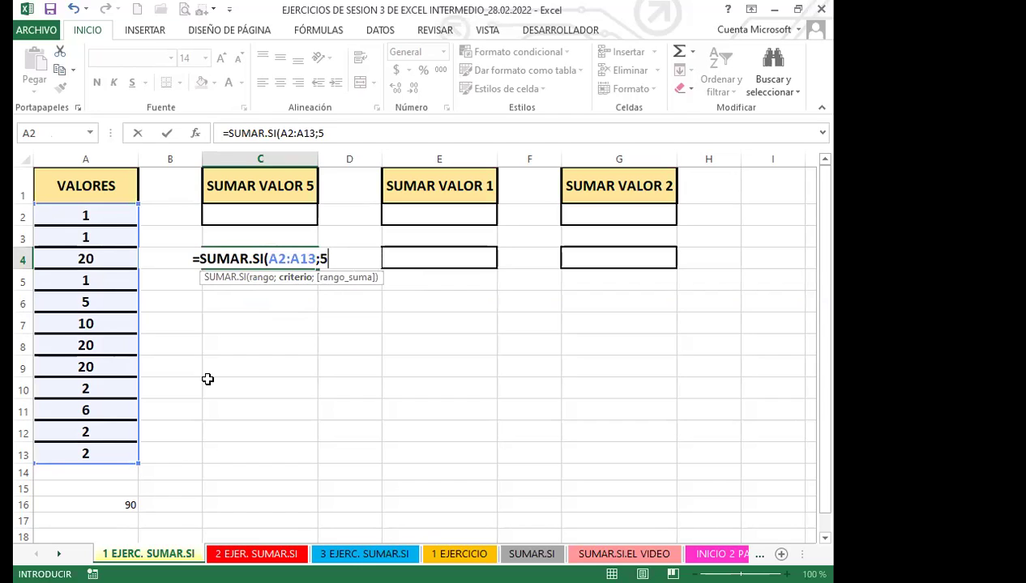
pyautogui.write(')')
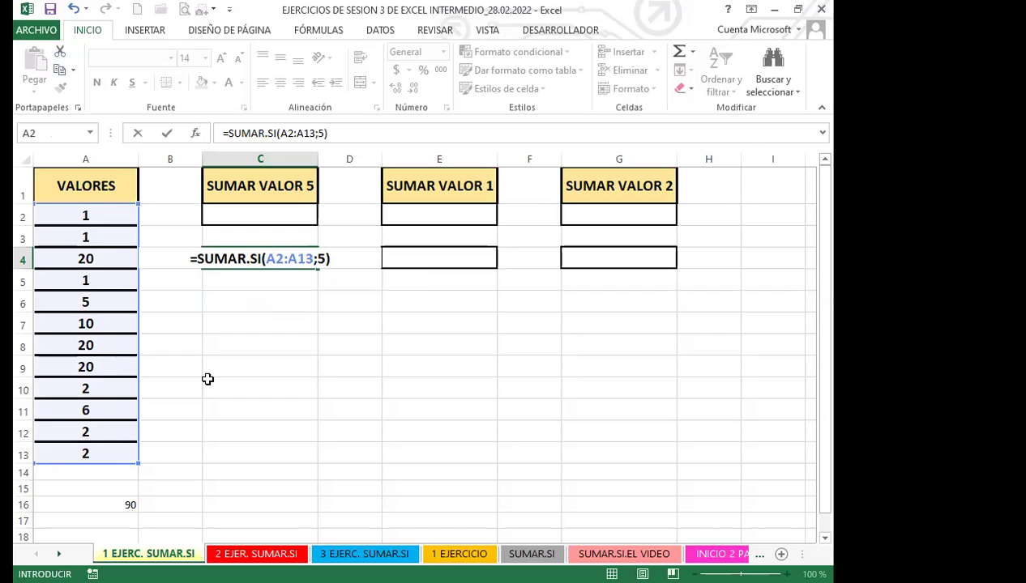
pyautogui.press('Return')
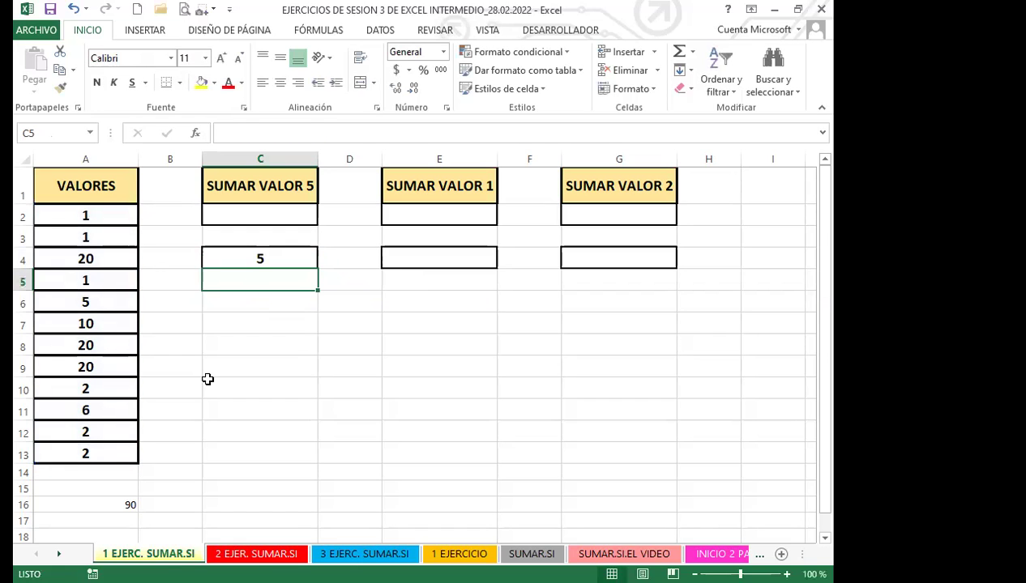
# - Highlight cell A6, the value 5 in the VALORES column, with a yellow fill
pyautogui.click(276, 260)
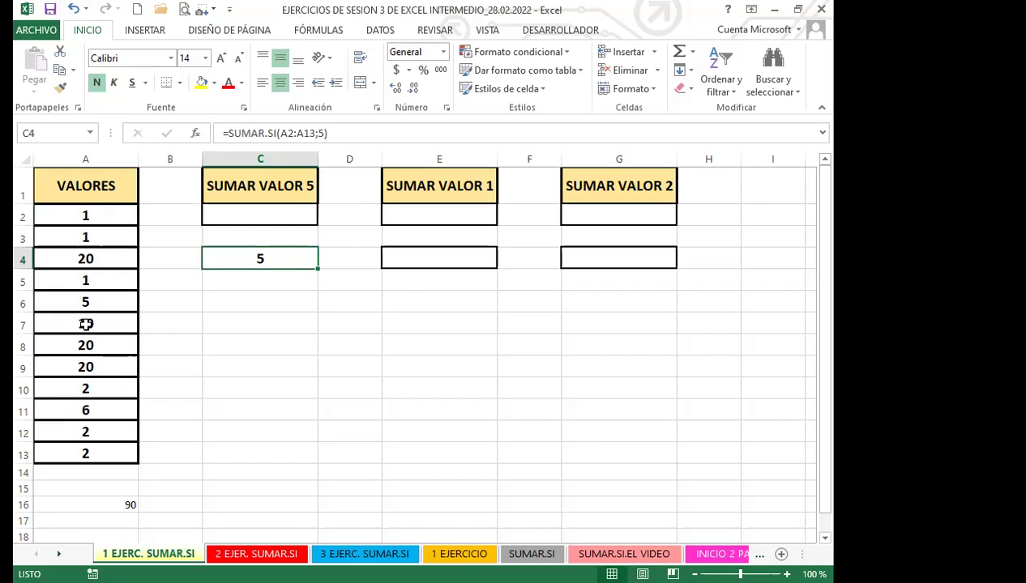
pyautogui.click(108, 303)
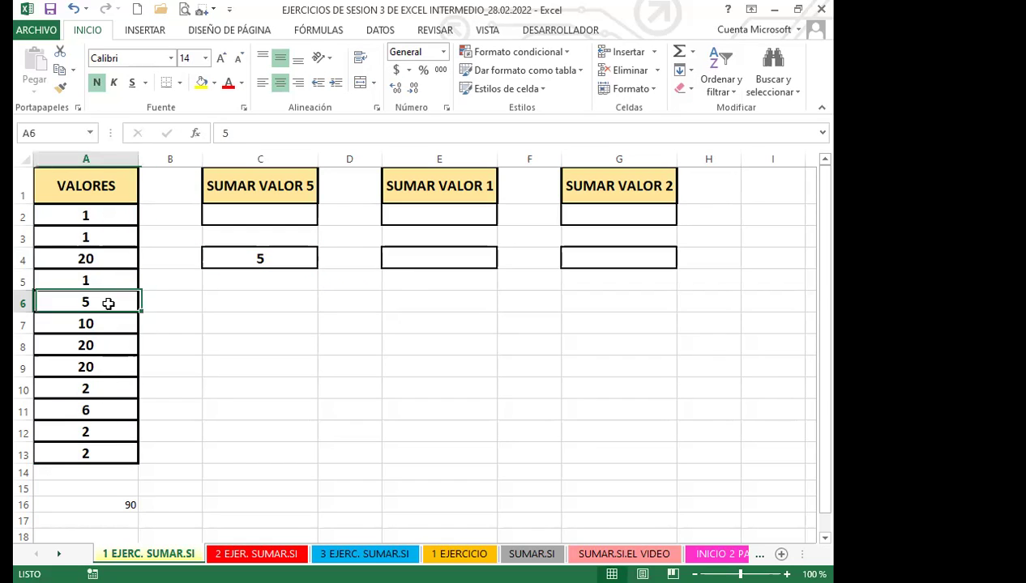
pyautogui.click(201, 82)
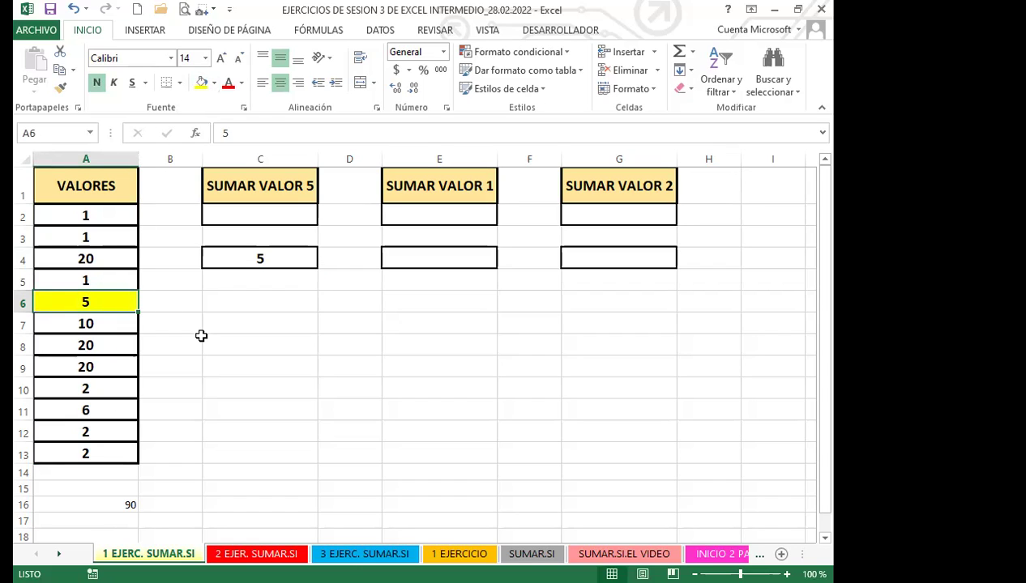
pyautogui.click(233, 257)
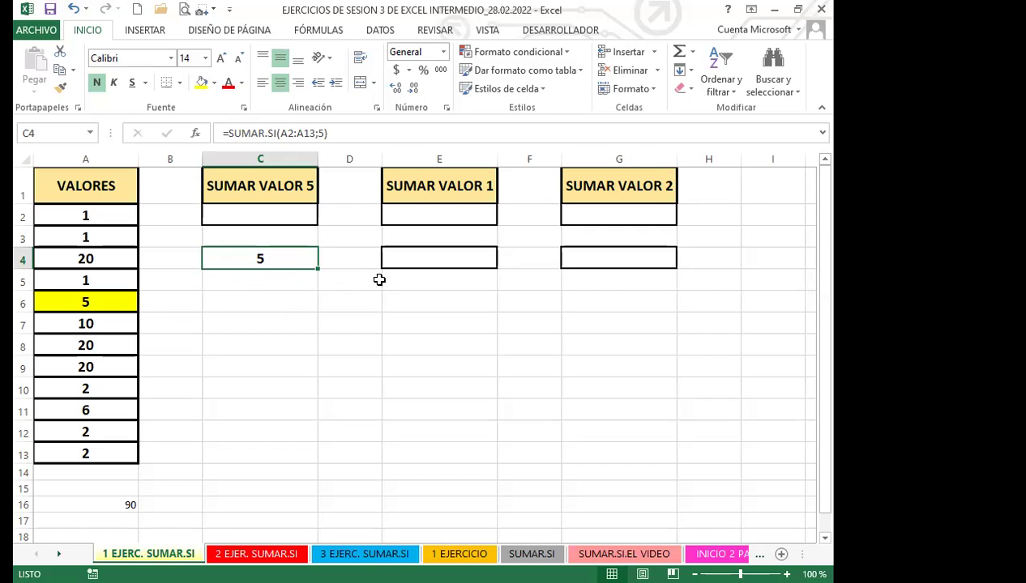
# - Enter the formula =SUMA(A2:A13;1) in cell E4, in the SUMAR VALOR 1 column
pyautogui.click(440, 259)
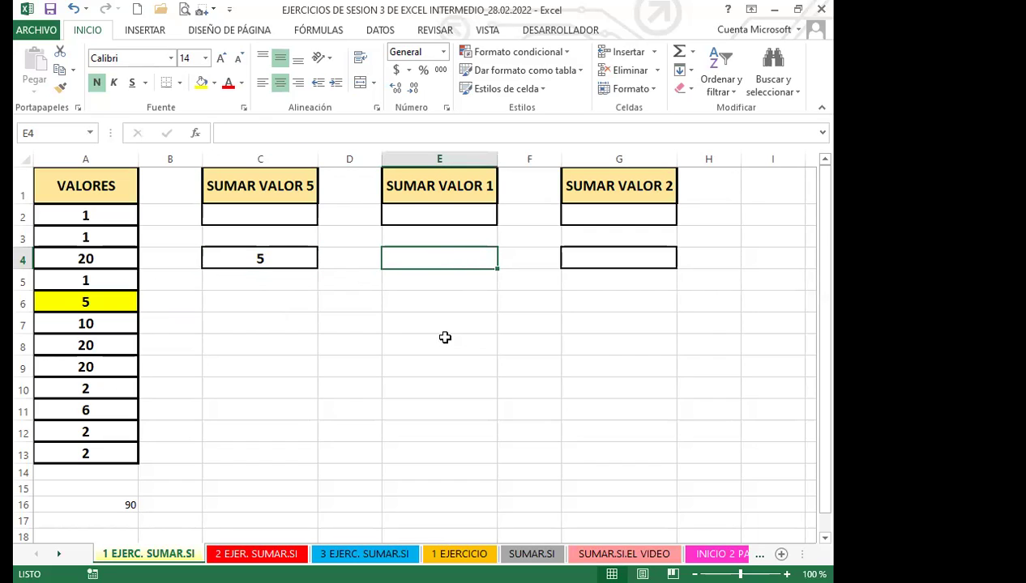
pyautogui.write('=')
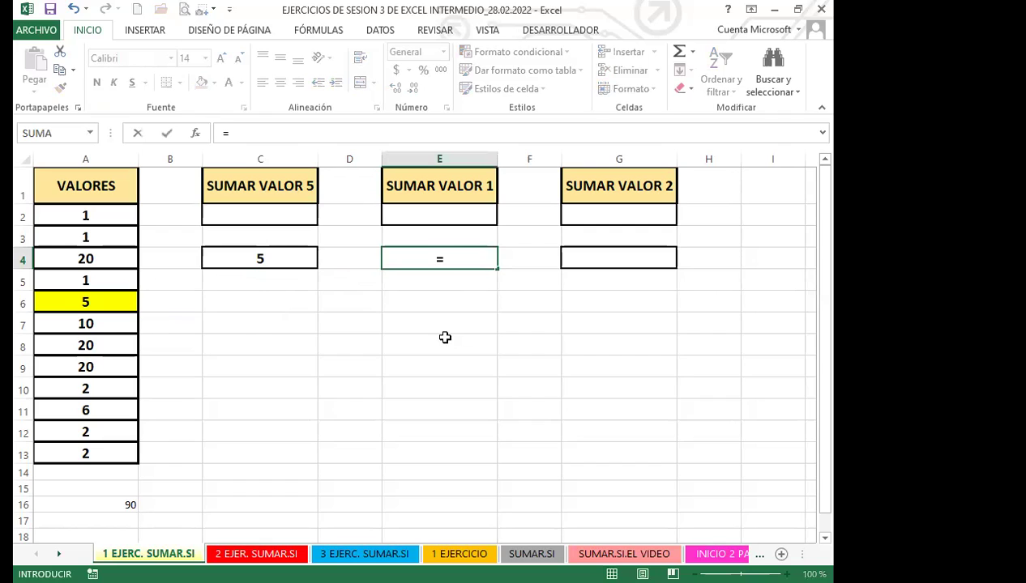
pyautogui.write('SUMA')
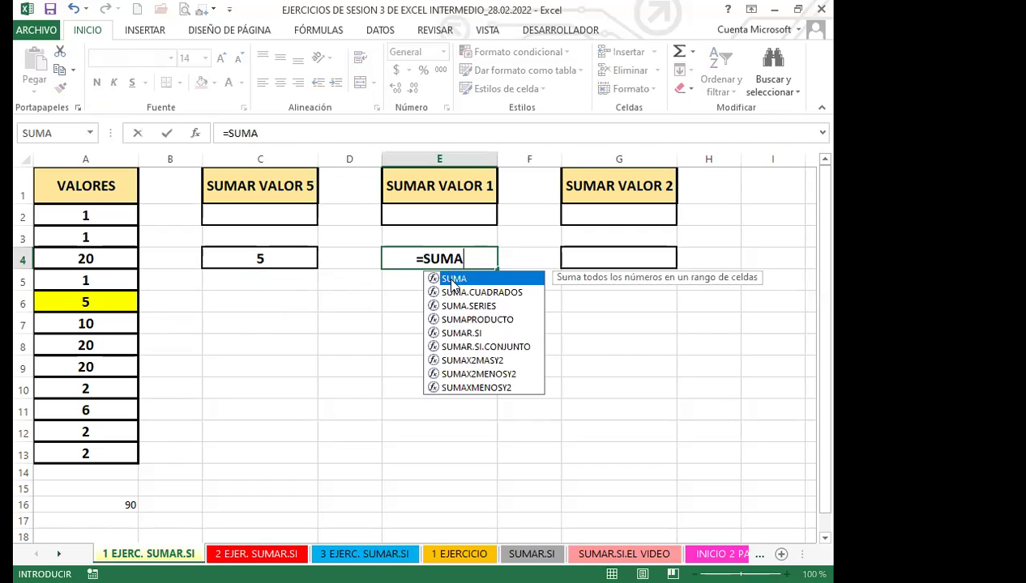
pyautogui.doubleClick(447, 279)
pyautogui.click(119, 217)
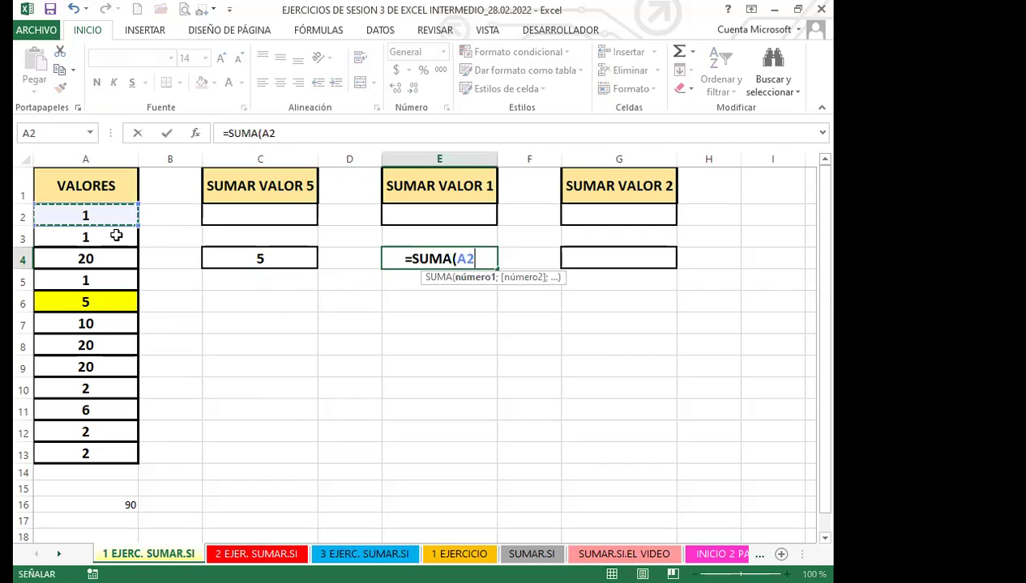
pyautogui.keyDown('shift'); pyautogui.click(116, 454); pyautogui.keyUp('shift')
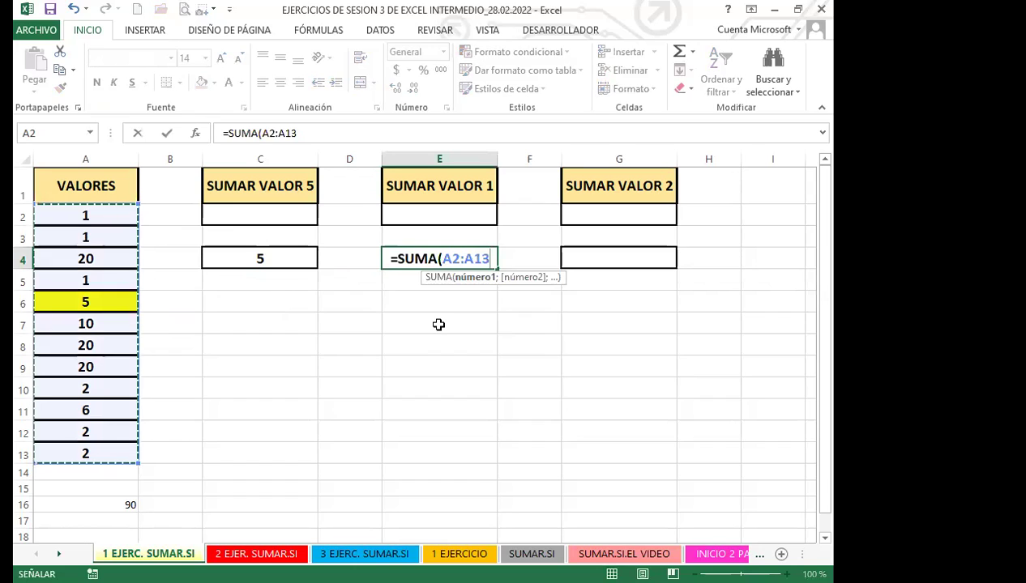
pyautogui.write(';')
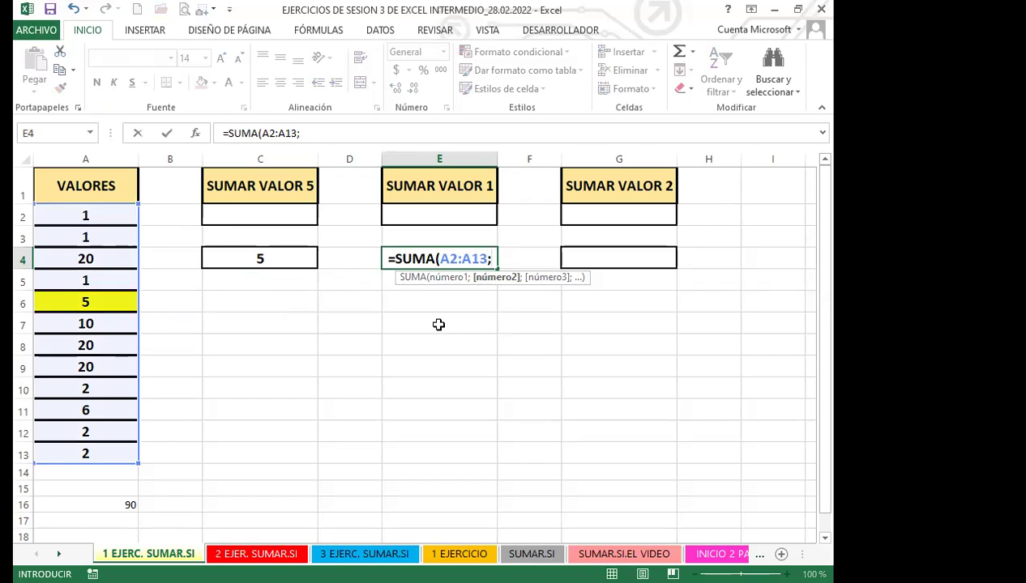
pyautogui.write('1')
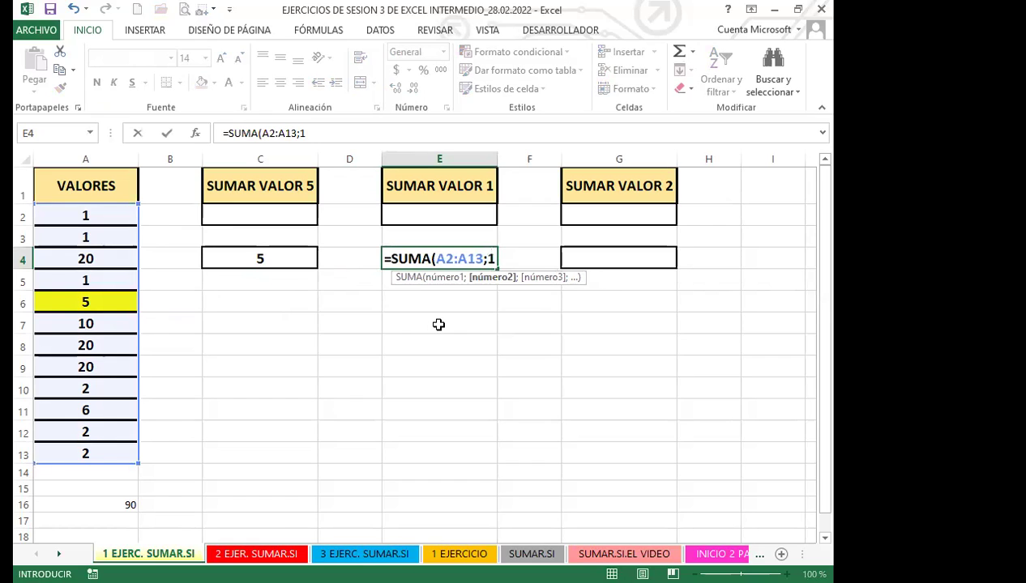
pyautogui.press('Return')
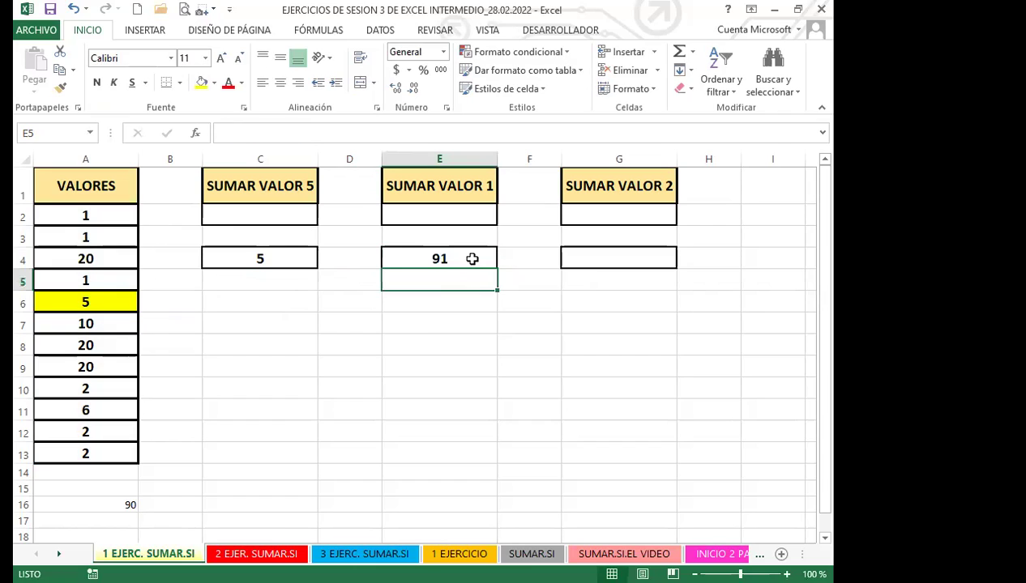
# - Try to change the function name in the E4 formula to SUMA.SI, giving =SUMA.SI(A2:A13;1)
pyautogui.click(471, 258)
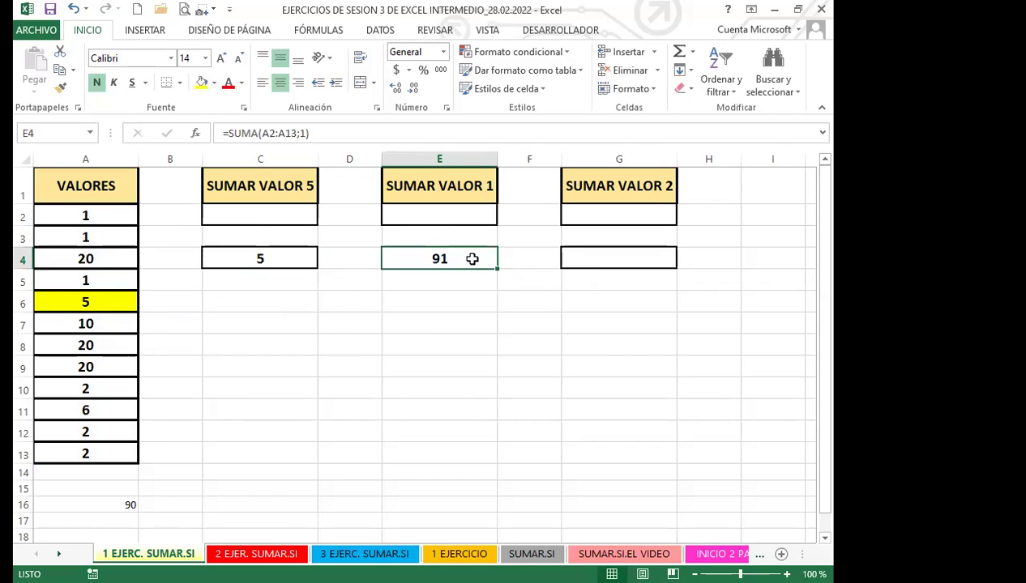
pyautogui.click(259, 133)
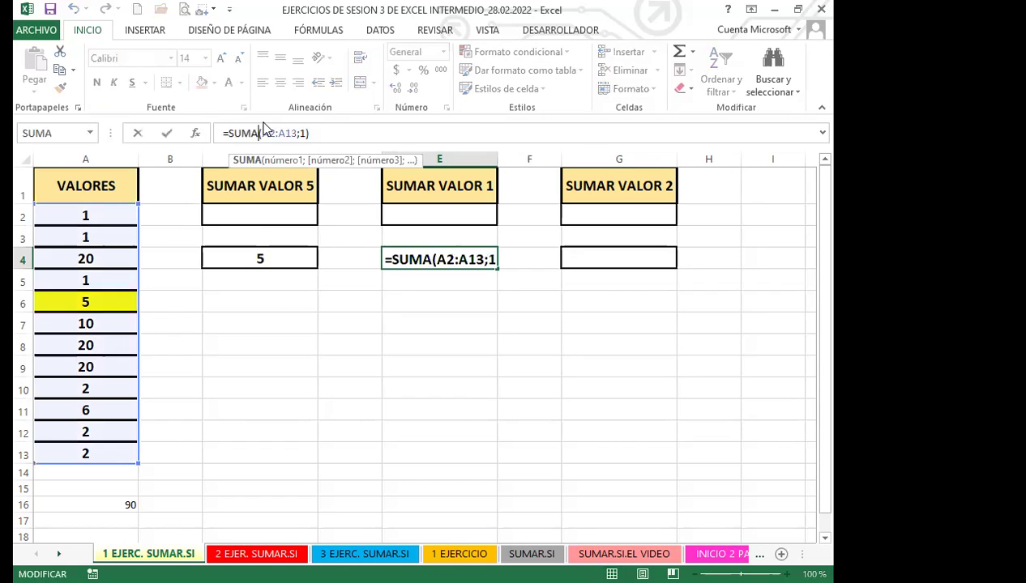
pyautogui.write('.SI')
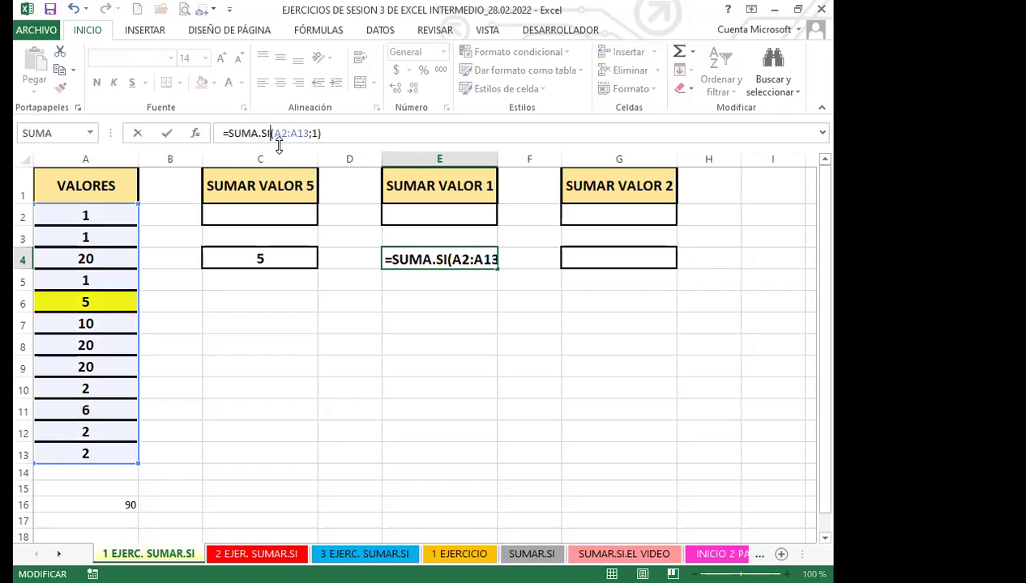
pyautogui.press('Return')
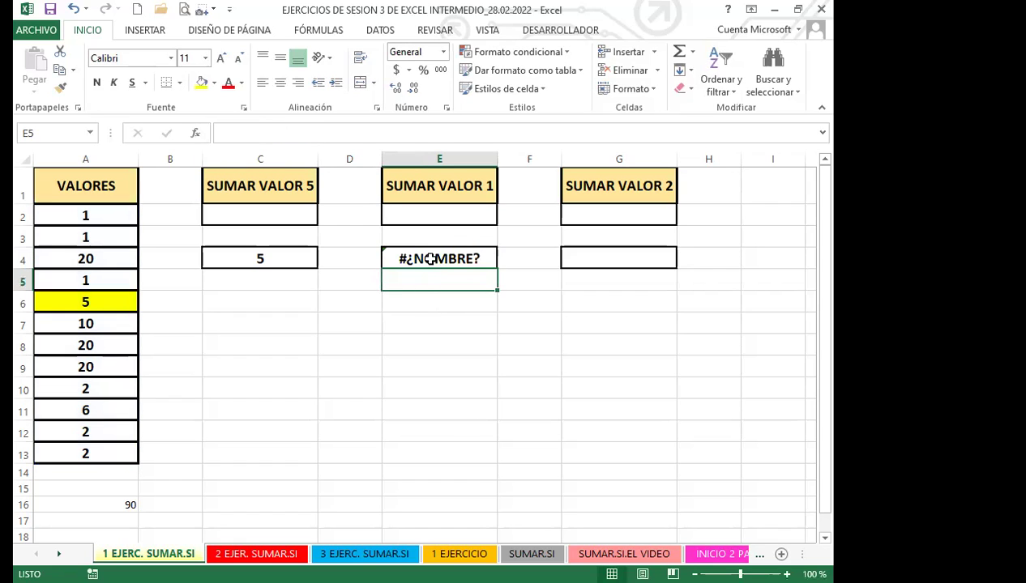
# - Rewrite the formula in cell E4, in the SUMAR VALOR 1 column, as =SUMAR.SI(A2:A13;1)
pyautogui.click(413, 258)
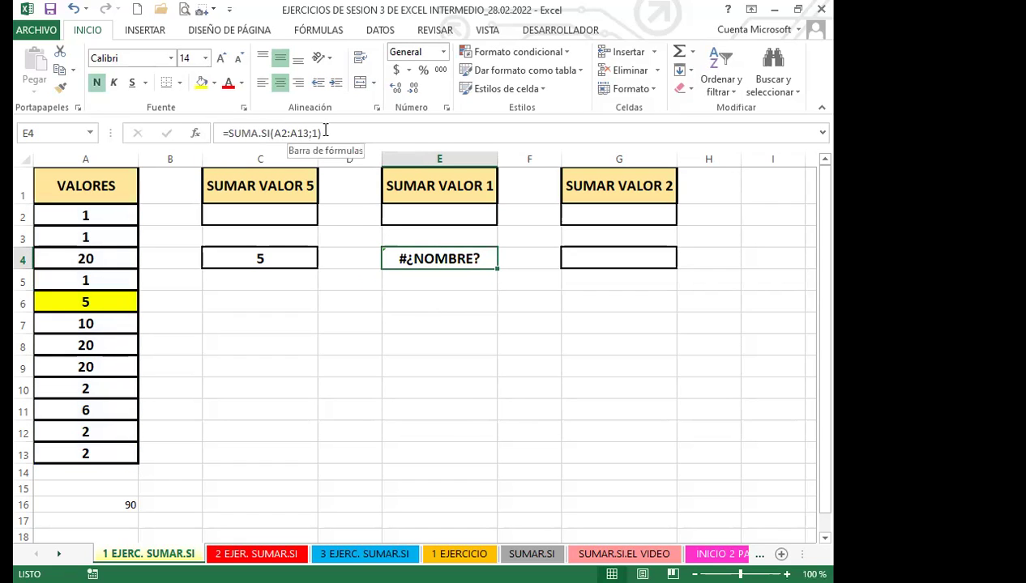
pyautogui.doubleClick(437, 257)
pyautogui.click(435, 257)
pyautogui.press('BackSpace')
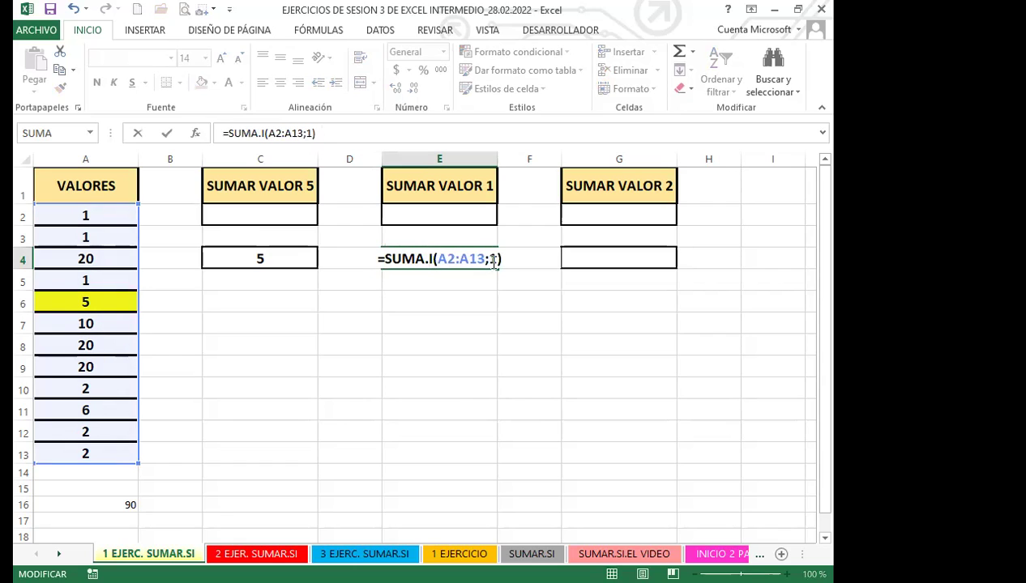
pyautogui.moveTo(499, 258); pyautogui.dragTo(418, 253)
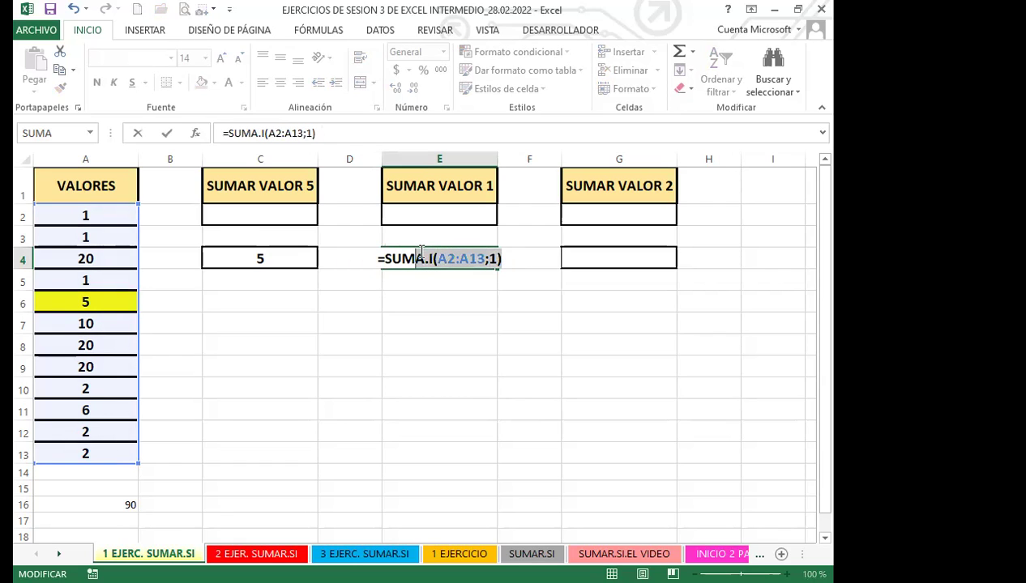
pyautogui.write('AR')
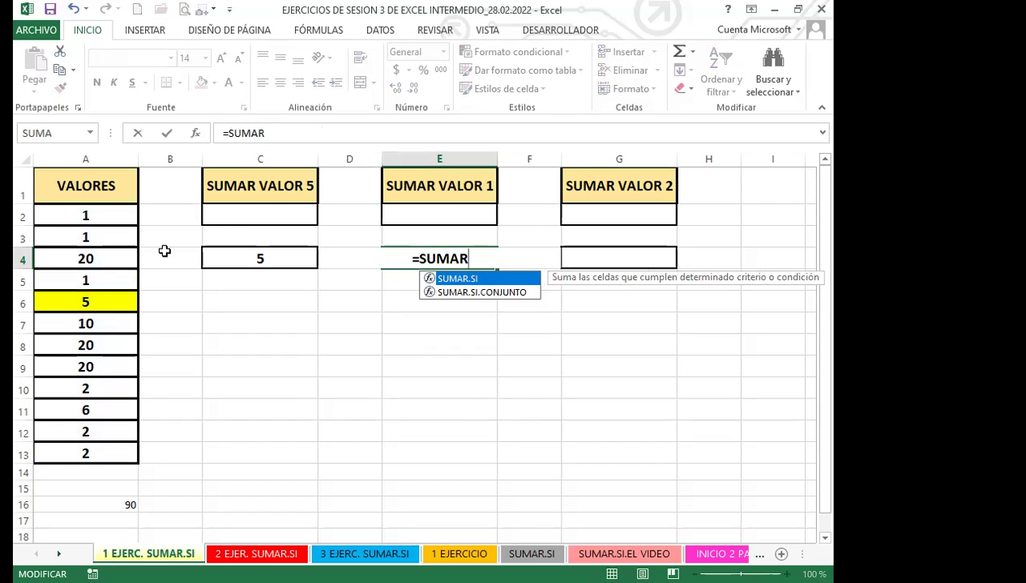
pyautogui.press('Tab')
pyautogui.click(86, 216)
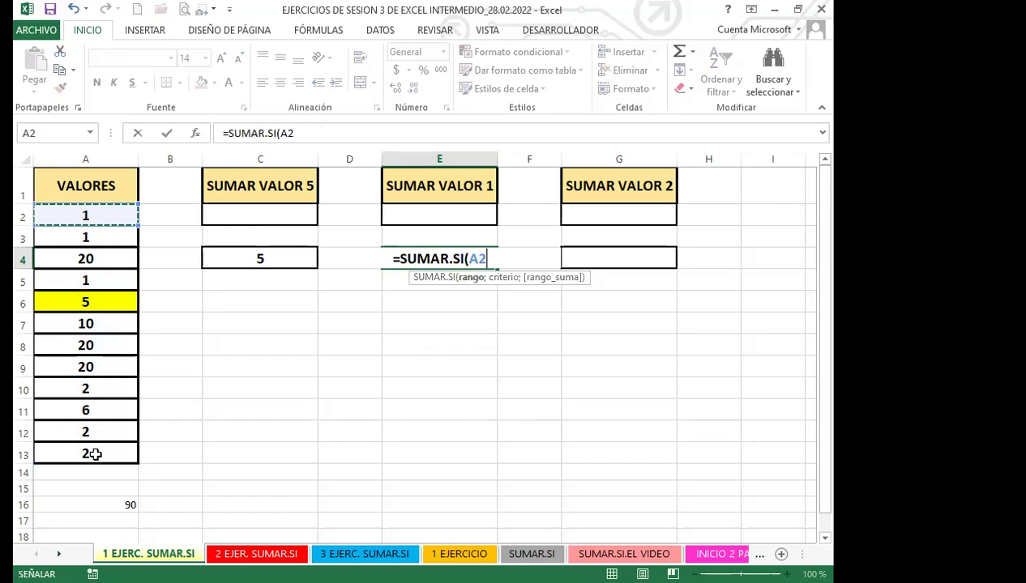
pyautogui.moveTo(98, 453); pyautogui.dragTo(98, 453)
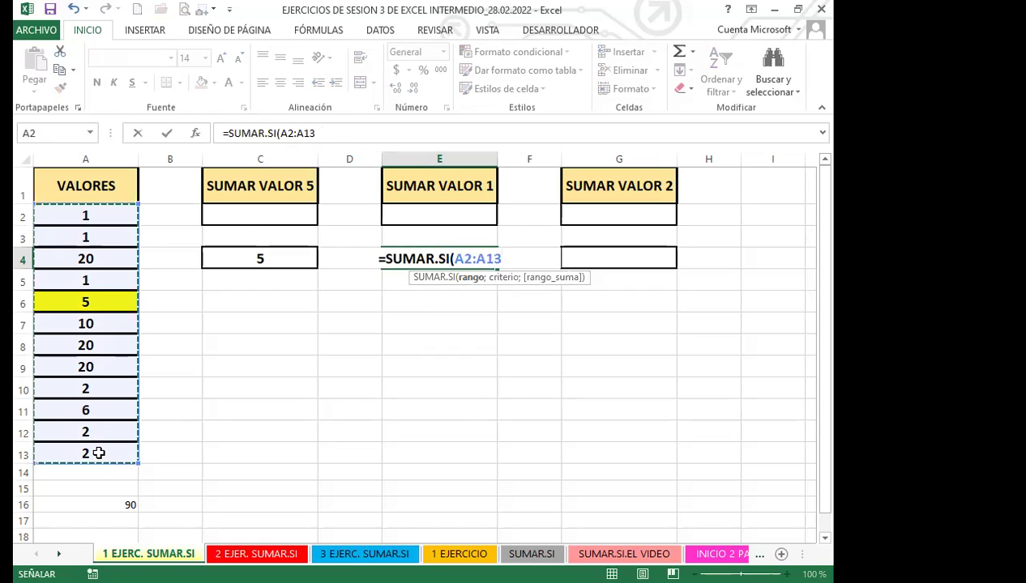
pyautogui.write(';')
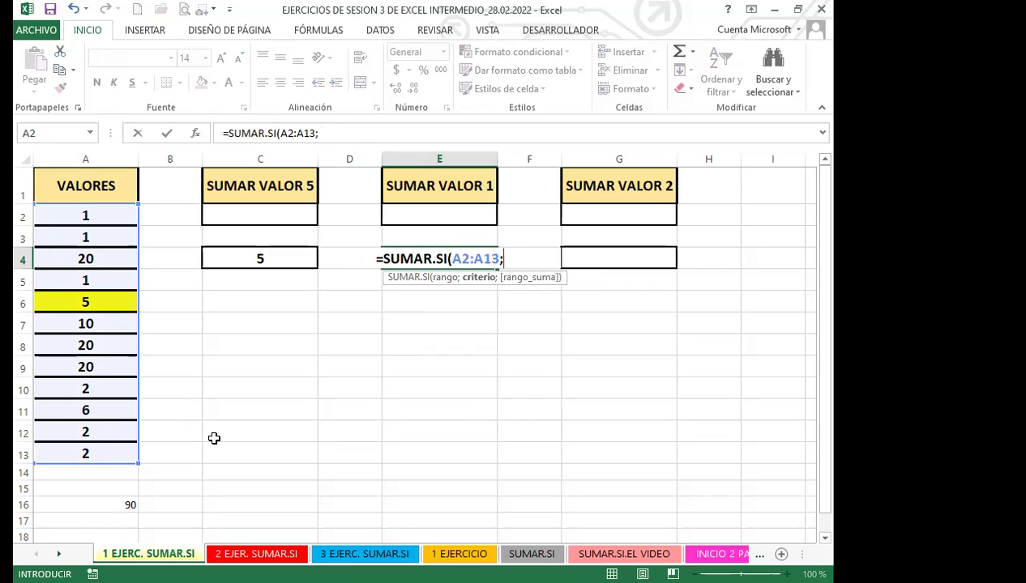
pyautogui.write('1)')
pyautogui.press('Return')
pyautogui.click(462, 260)
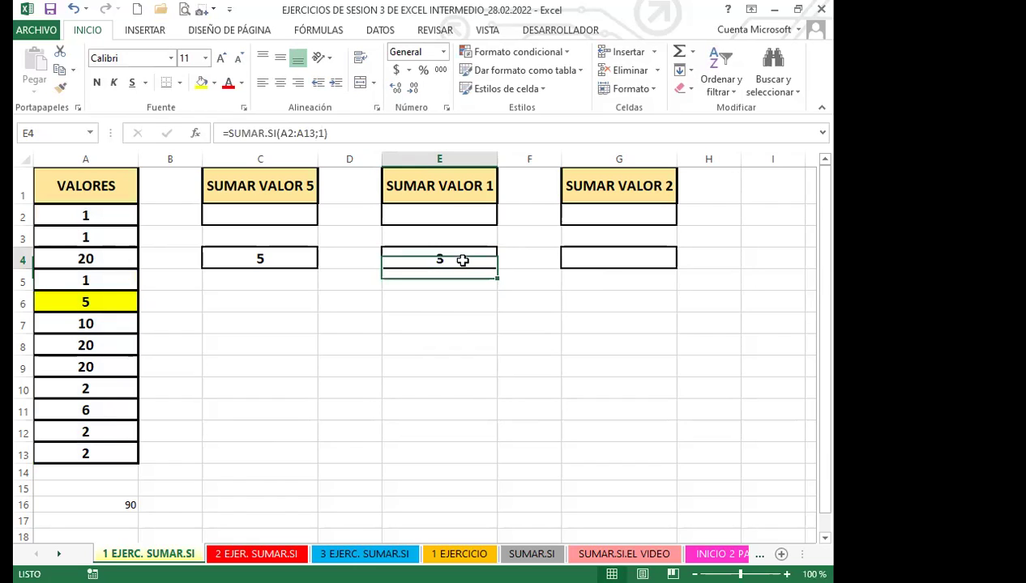
# - Highlight cells A2, A3 and A5, the entries equal to 1 in the VALORES column, with a yellow fill
pyautogui.click(104, 220)
pyautogui.keyDown('ctrl'); pyautogui.click(105, 236); pyautogui.keyUp('ctrl')
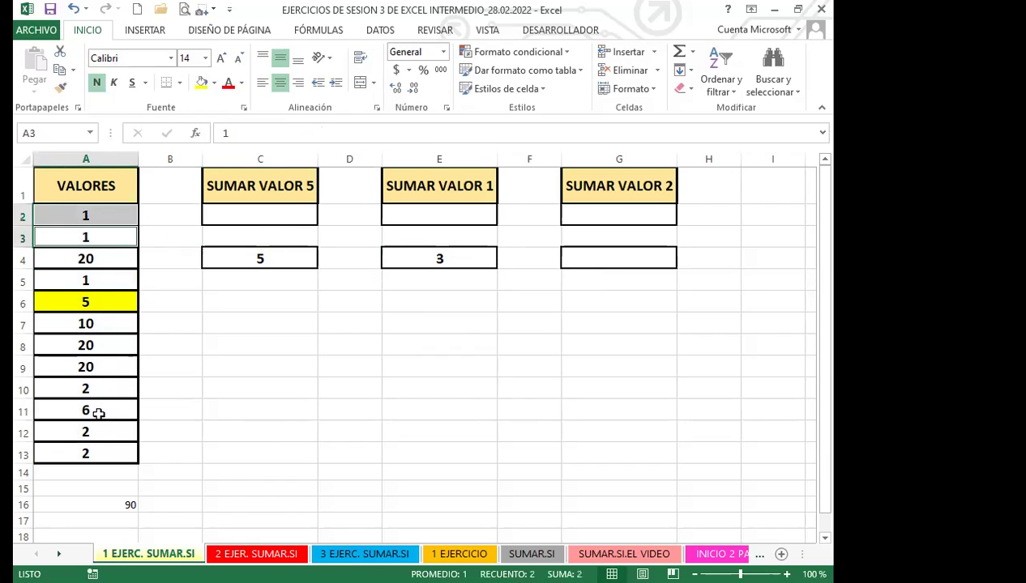
pyautogui.keyDown('ctrl'); pyautogui.click(109, 280); pyautogui.keyUp('ctrl')
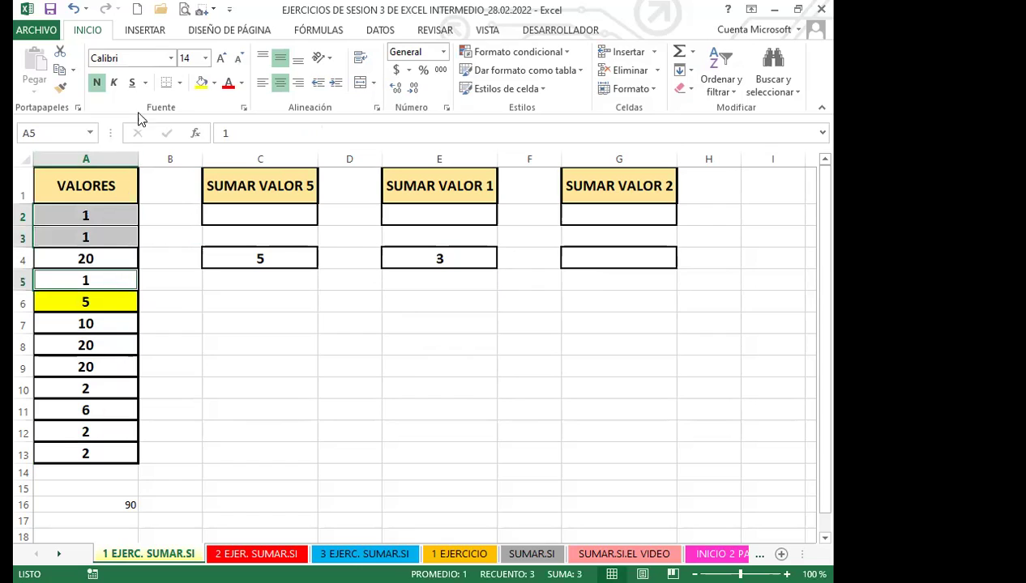
pyautogui.click(200, 84)
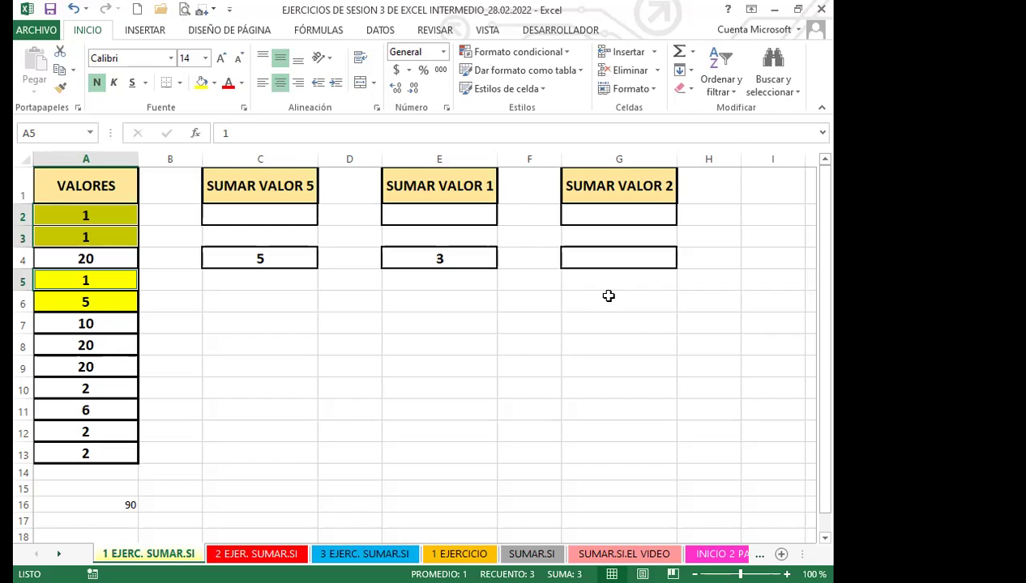
# - Enter the formula =SUMAR.SI(A2:A13;2) in cell G4, in the SUMAR VALOR 2 column
pyautogui.click(627, 260)
pyautogui.write('=')
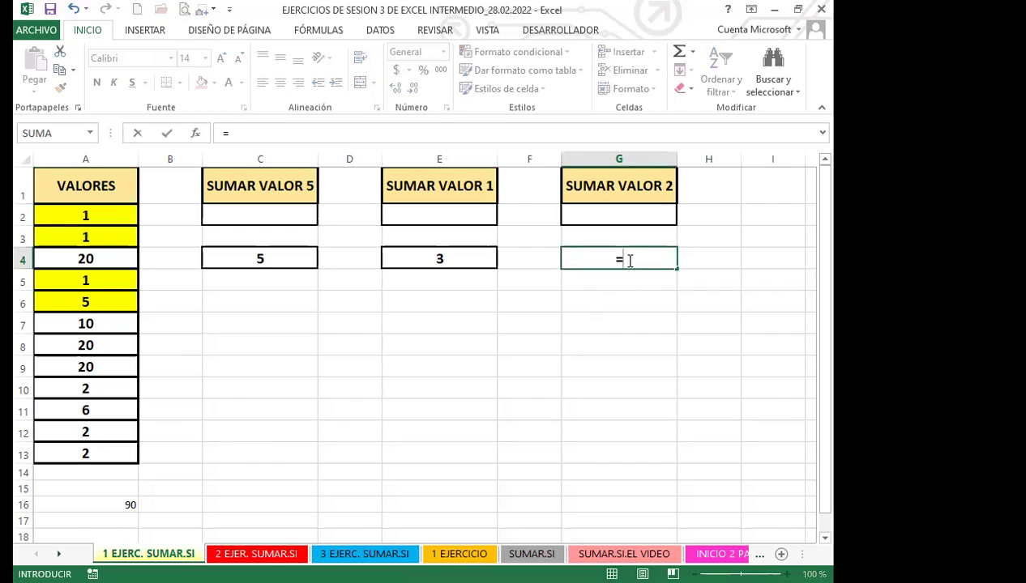
pyautogui.write('SUMAR')
pyautogui.doubleClick(631, 279)
pyautogui.moveTo(102, 218); pyautogui.dragTo(98, 451)
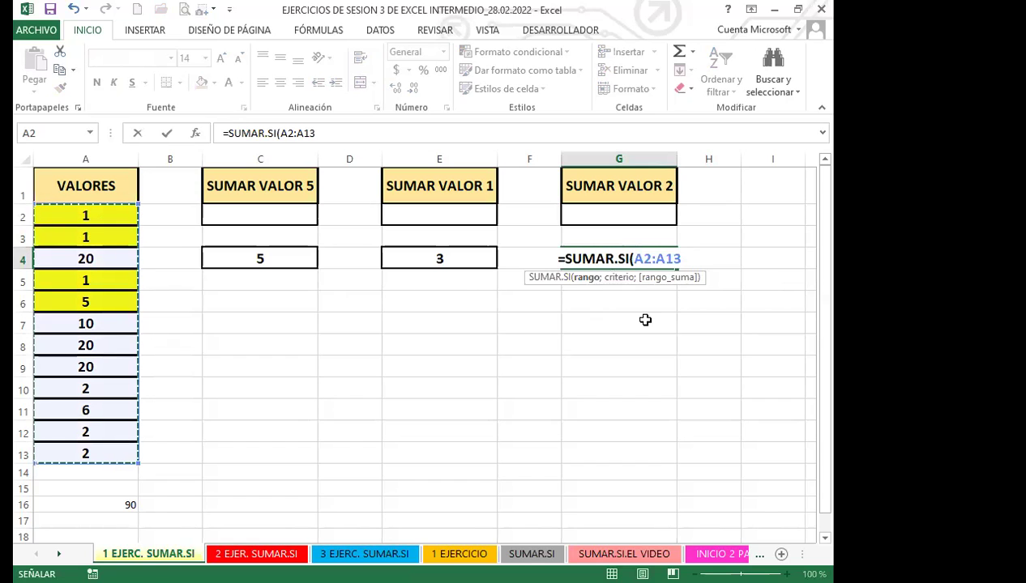
pyautogui.write(';')
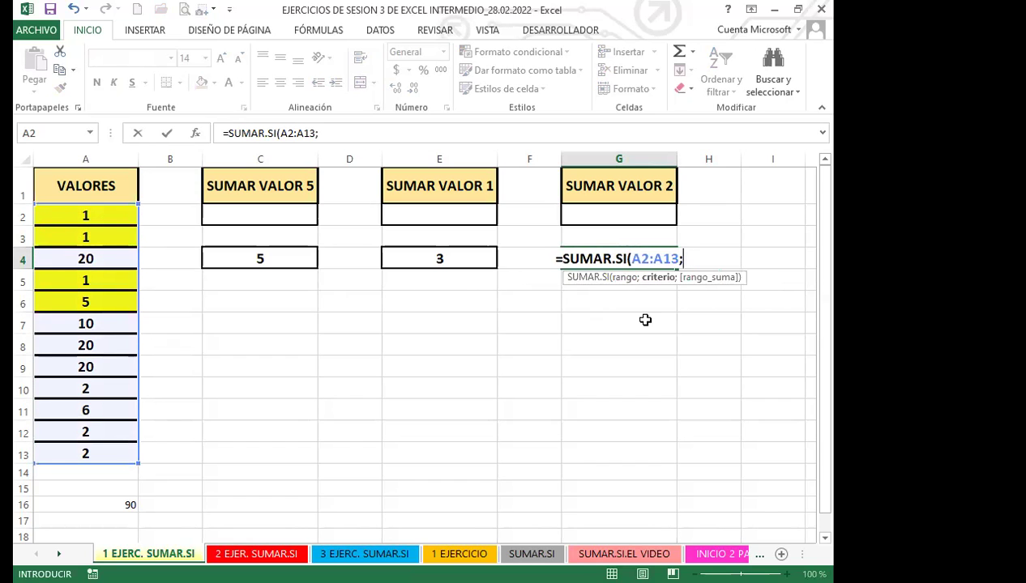
pyautogui.write('2')
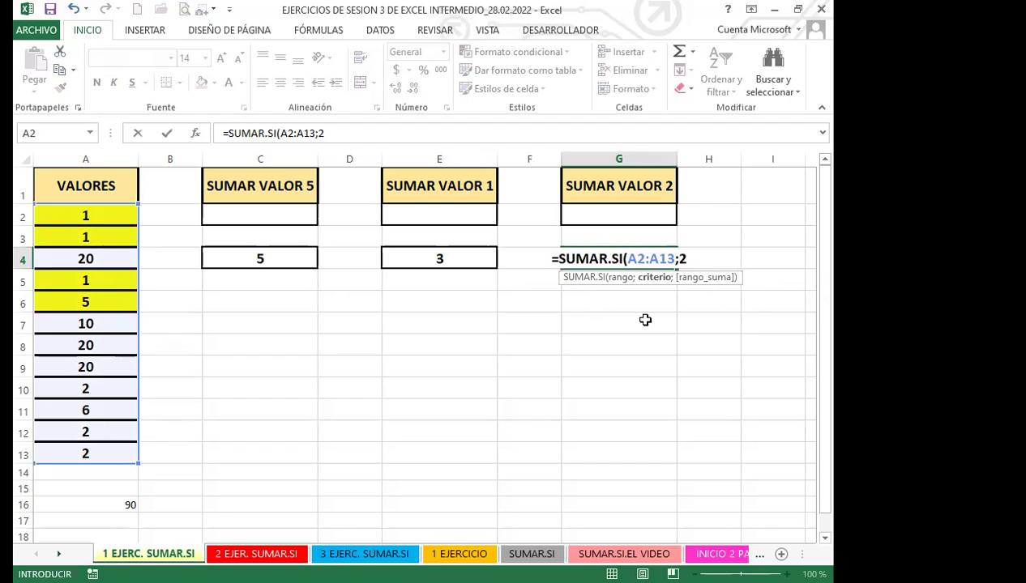
pyautogui.press('Return')
pyautogui.click(618, 256)
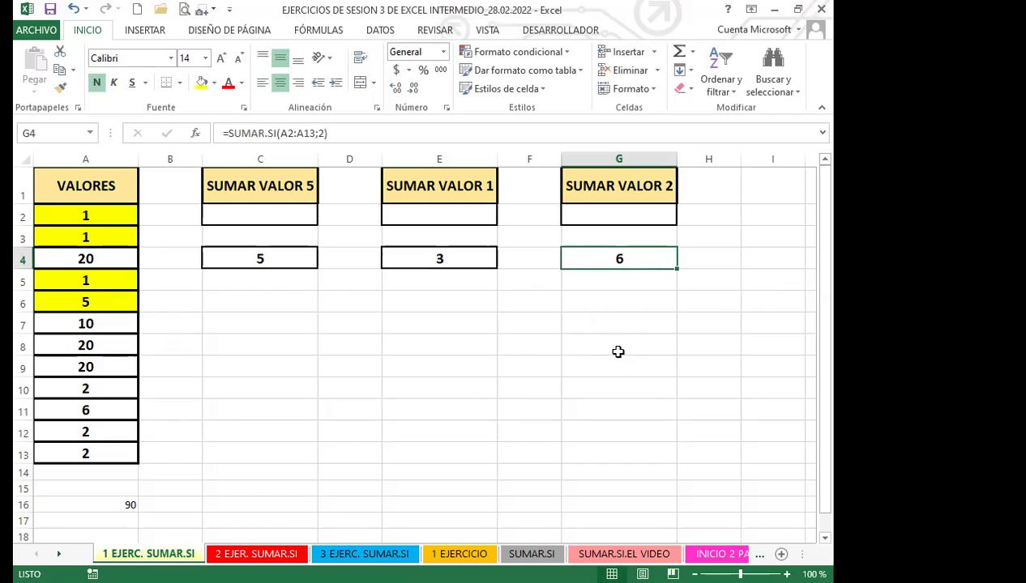
# - Highlight cells A10, A12 and A13, the entries equal to 2 in the VALORES column, with a gray fill
pyautogui.click(108, 388)
pyautogui.keyDown('ctrl'); pyautogui.click(108, 436); pyautogui.keyUp('ctrl')
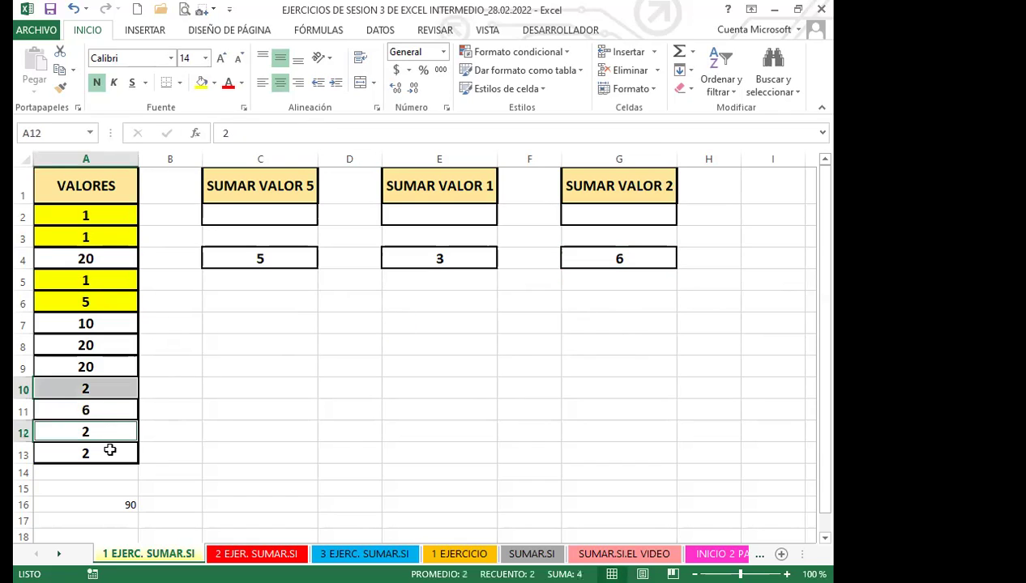
pyautogui.keyDown('ctrl'); pyautogui.click(109, 451); pyautogui.keyUp('ctrl')
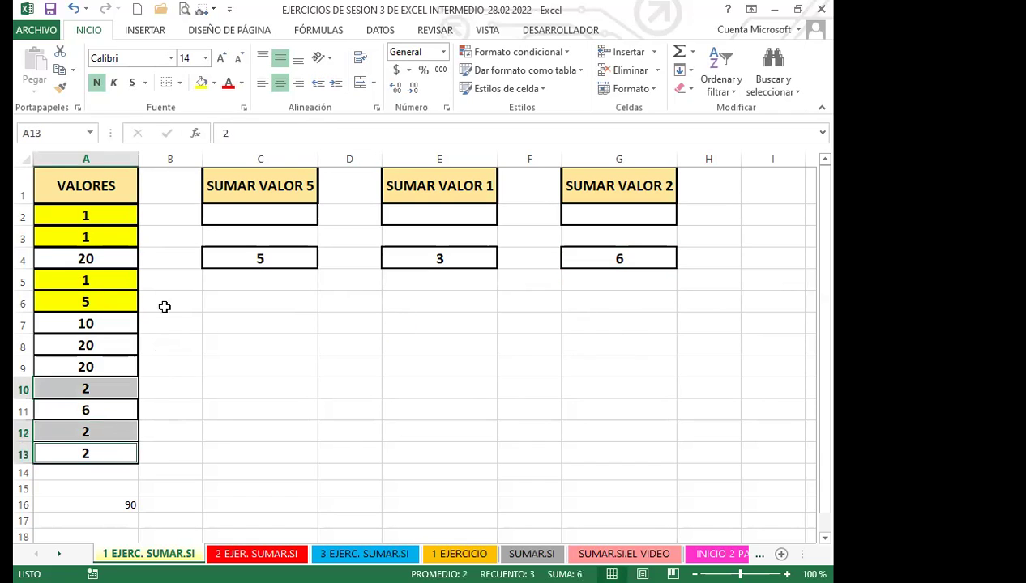
pyautogui.click(214, 83)
pyautogui.click(225, 144)
pyautogui.click(255, 409)
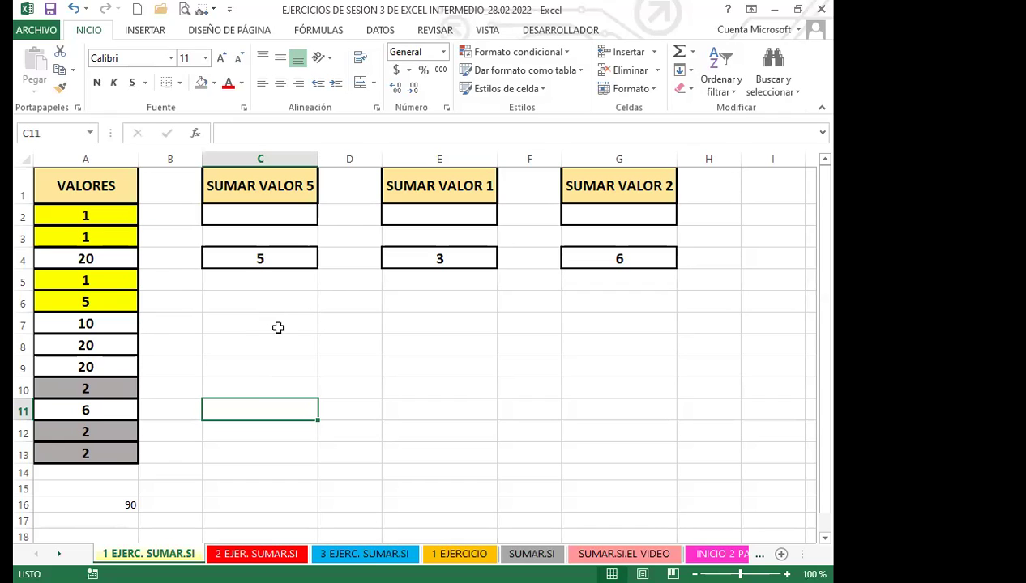
# - Enter the criteria values 5, 1 and 2 in cells C7, C8 and C9
pyautogui.click(281, 324)
pyautogui.write('5')
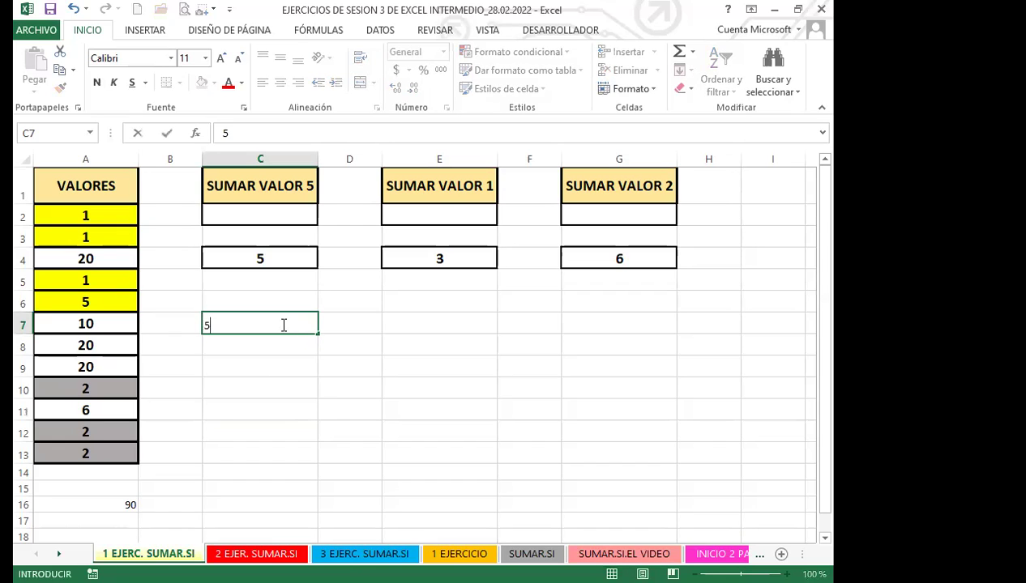
pyautogui.press('Return')
pyautogui.write('1')
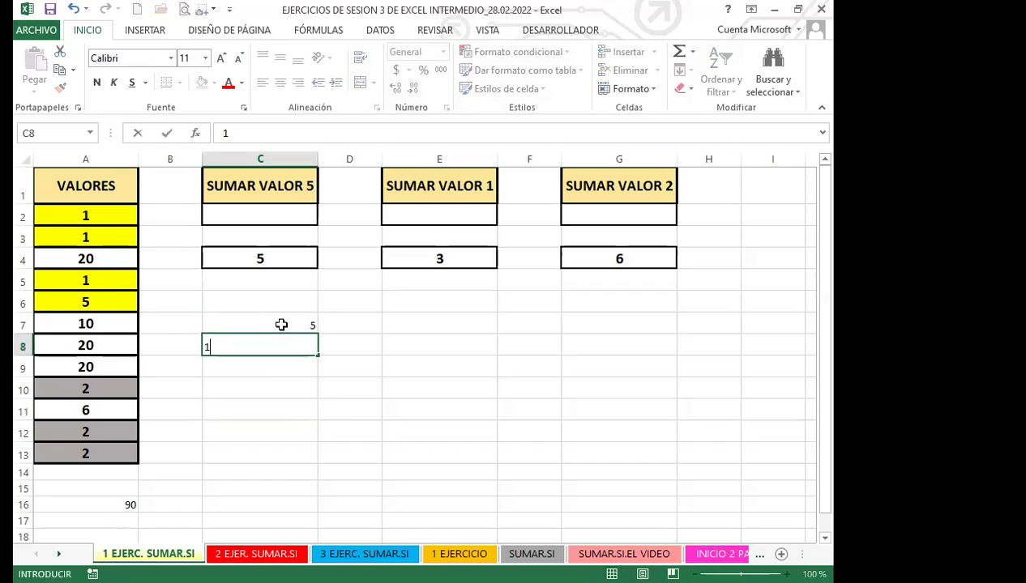
pyautogui.press('Return')
pyautogui.write('2')
pyautogui.press('Return')
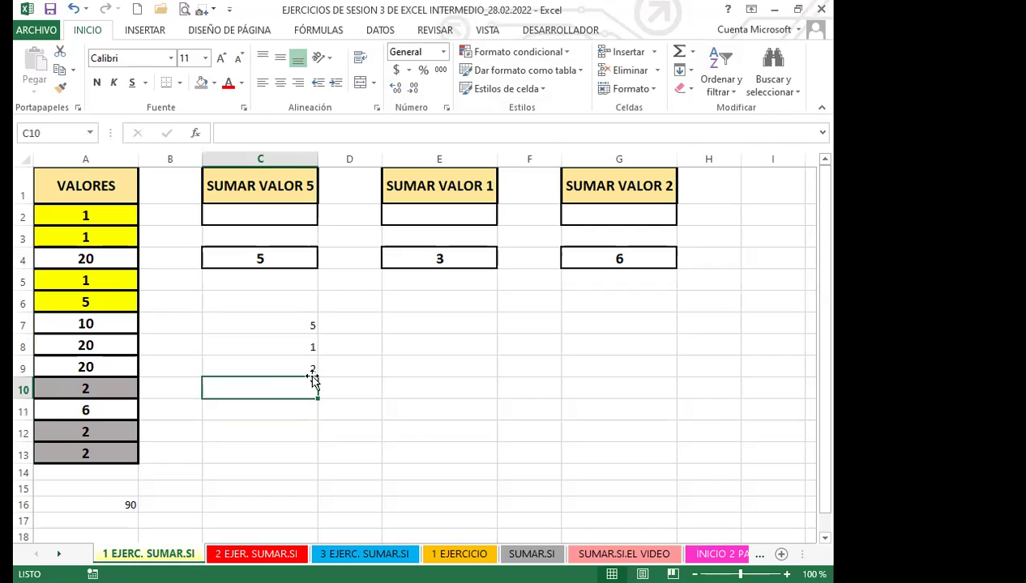
# - Review the SUMAR.SI formulas in cells C4, E4 and G4 and compare their criteria
pyautogui.click(345, 326)
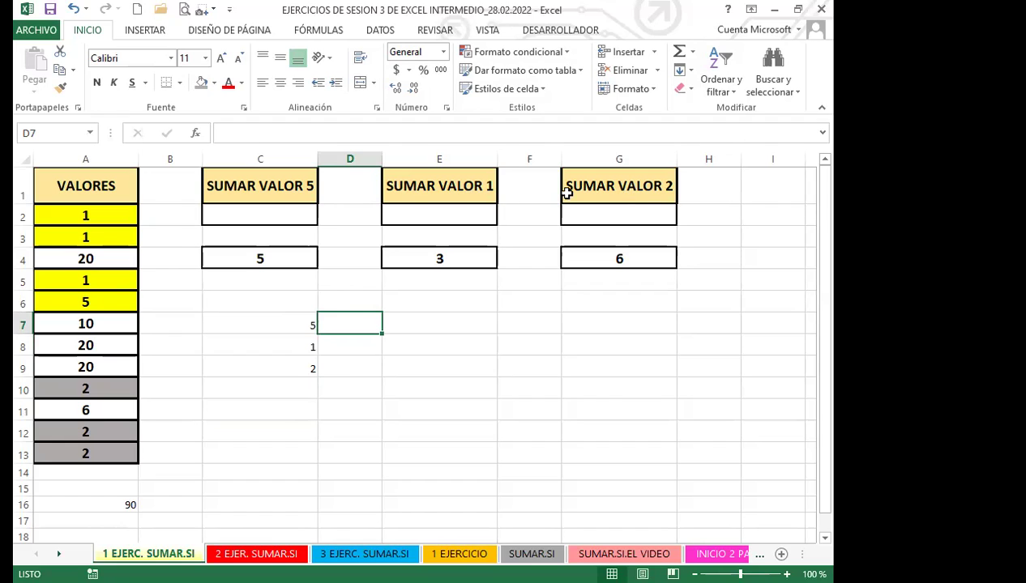
pyautogui.click(293, 260)
pyautogui.click(410, 259)
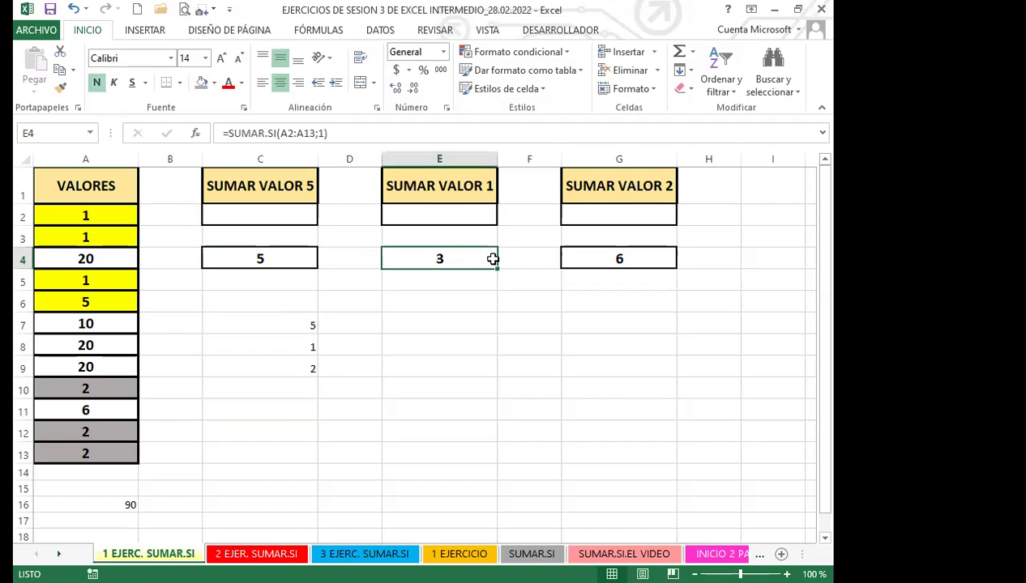
pyautogui.click(594, 257)
pyautogui.click(289, 255)
pyautogui.click(399, 256)
pyautogui.click(577, 258)
pyautogui.click(389, 258)
pyautogui.click(289, 263)
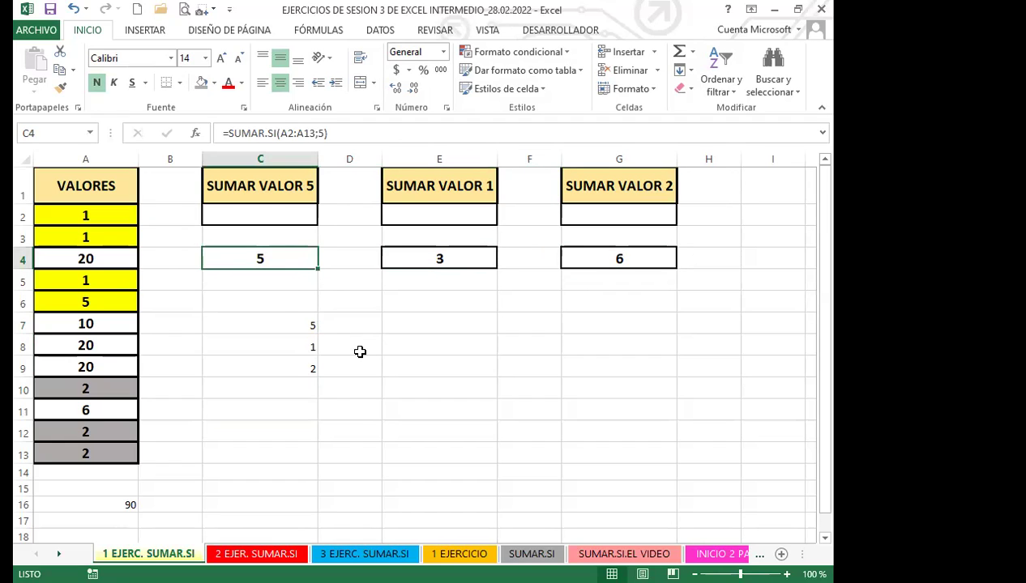
# - Examine the criteria values listed in cells C7 to C9
pyautogui.click(348, 323)
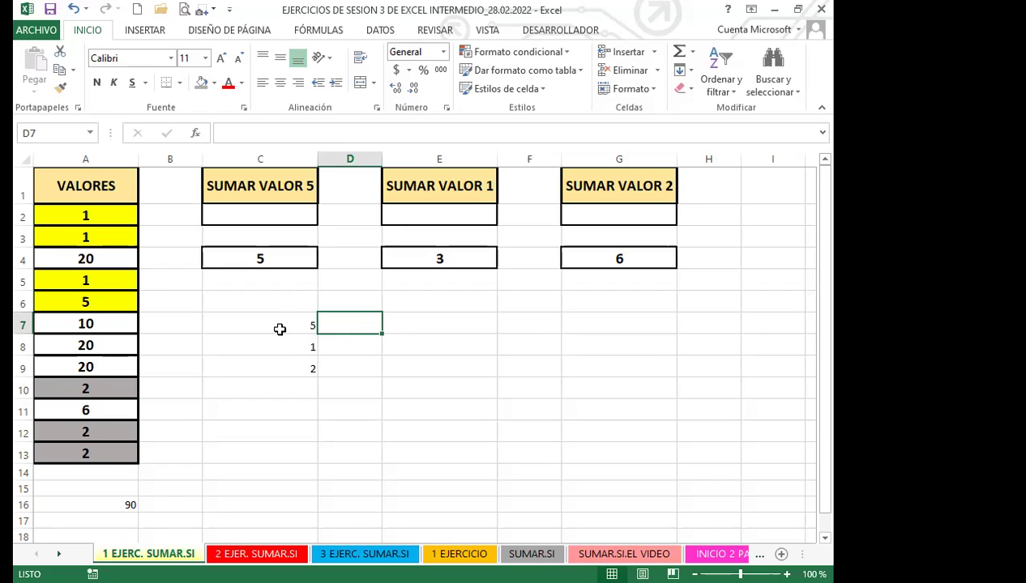
pyautogui.click(278, 324)
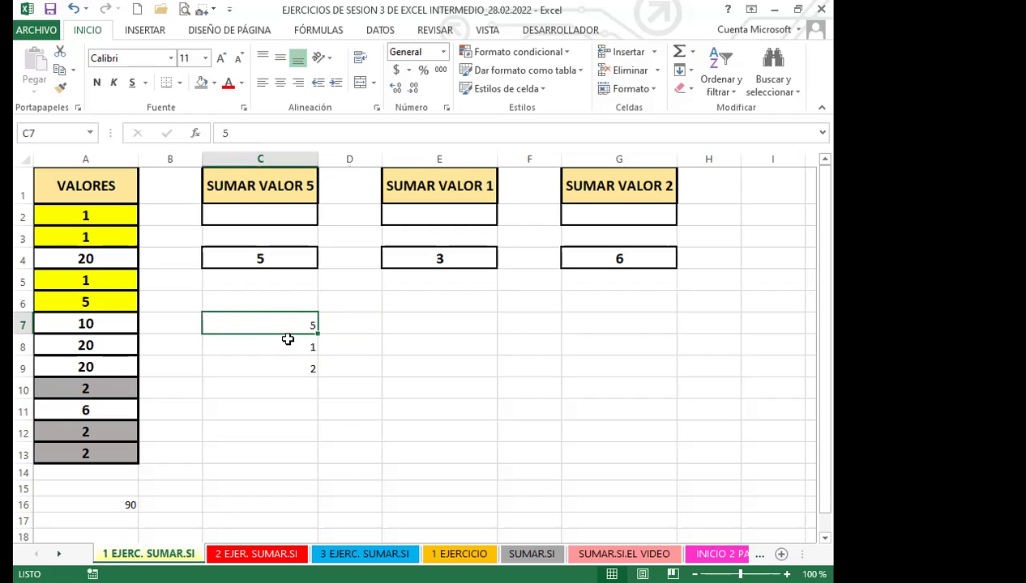
pyautogui.click(286, 346)
pyautogui.click(293, 361)
pyautogui.click(293, 345)
pyautogui.click(294, 321)
pyautogui.click(284, 347)
pyautogui.click(289, 366)
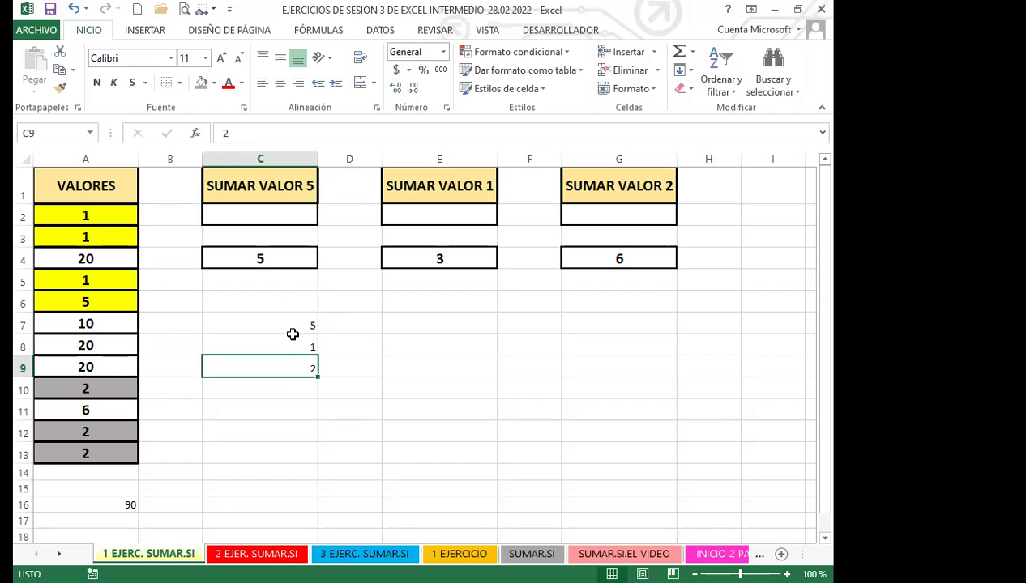
pyautogui.click(289, 328)
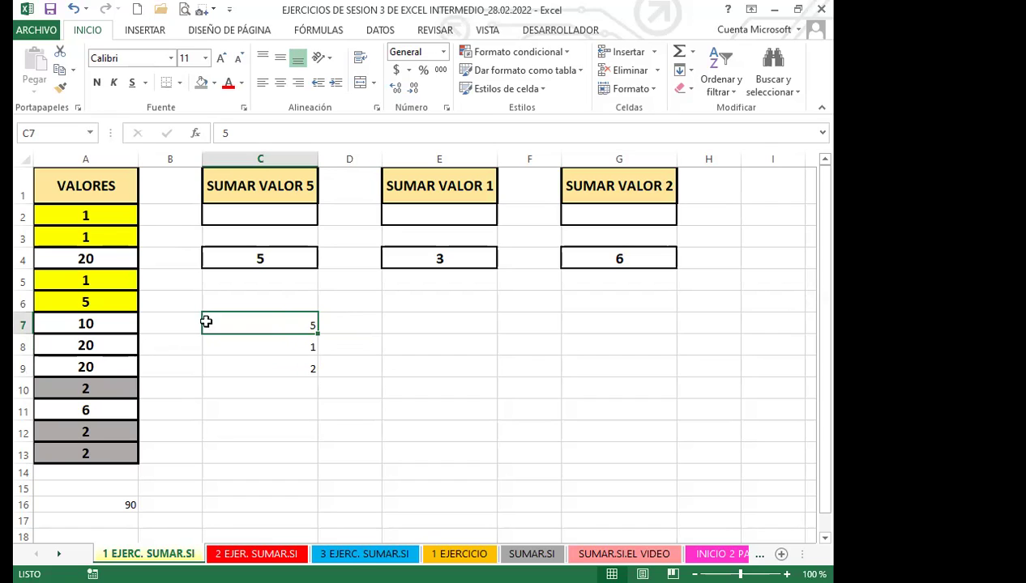
# - Enter =SUMAR.SI(A2:A13;C7) in cell D7, taking the criterion from cell C7
pyautogui.click(346, 325)
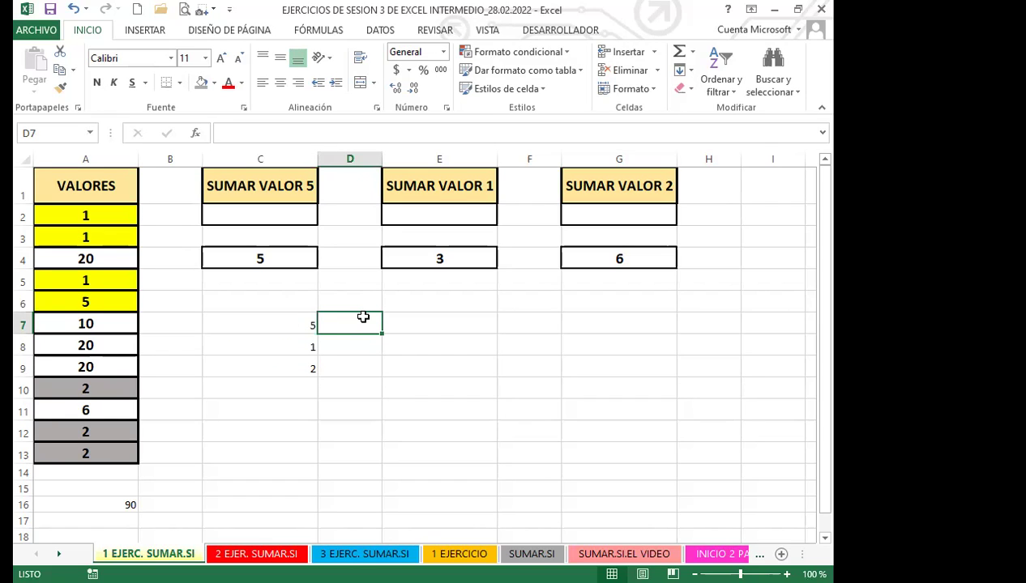
pyautogui.write('=')
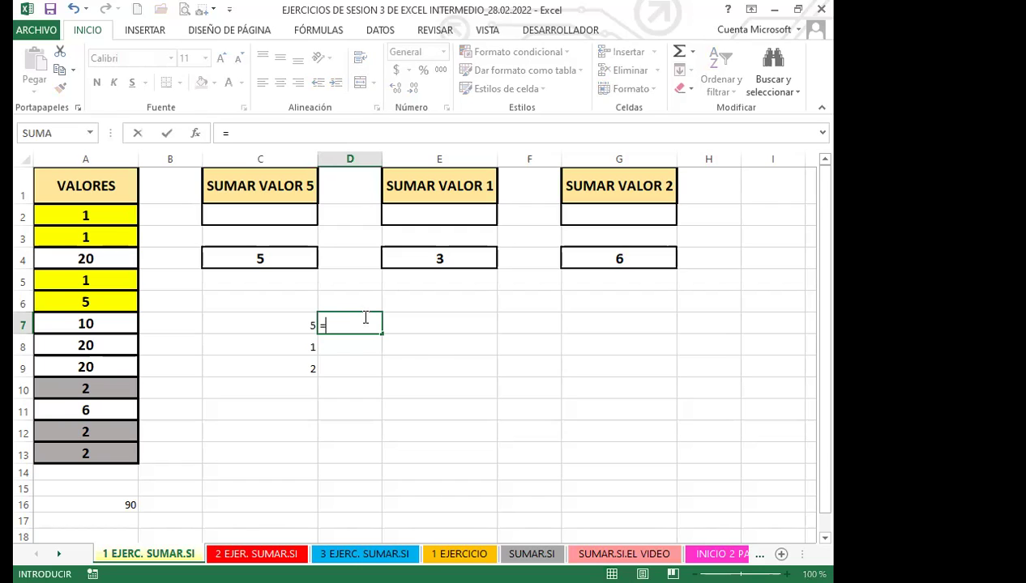
pyautogui.write('SUMAR')
pyautogui.doubleClick(364, 344)
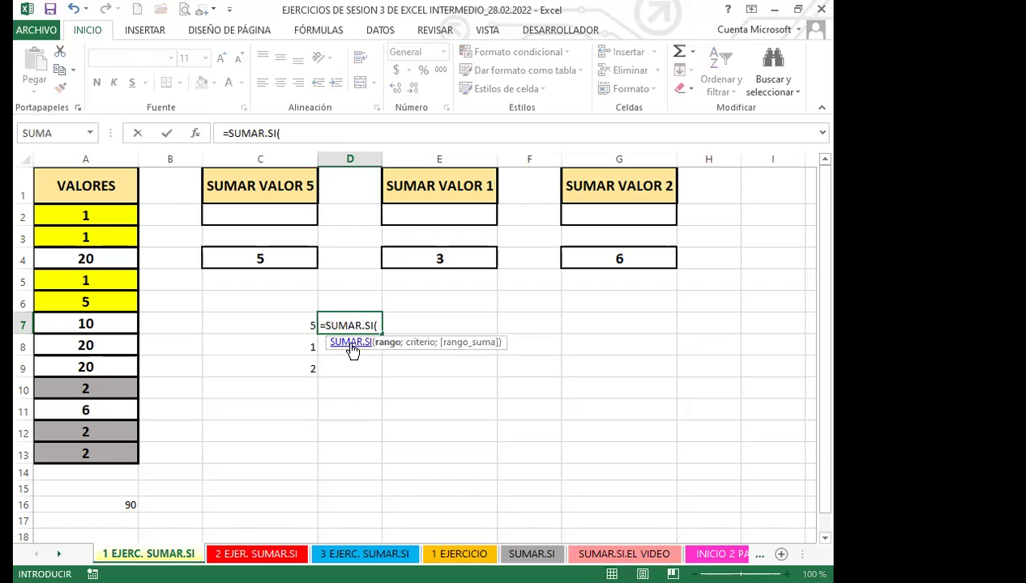
pyautogui.click(110, 219)
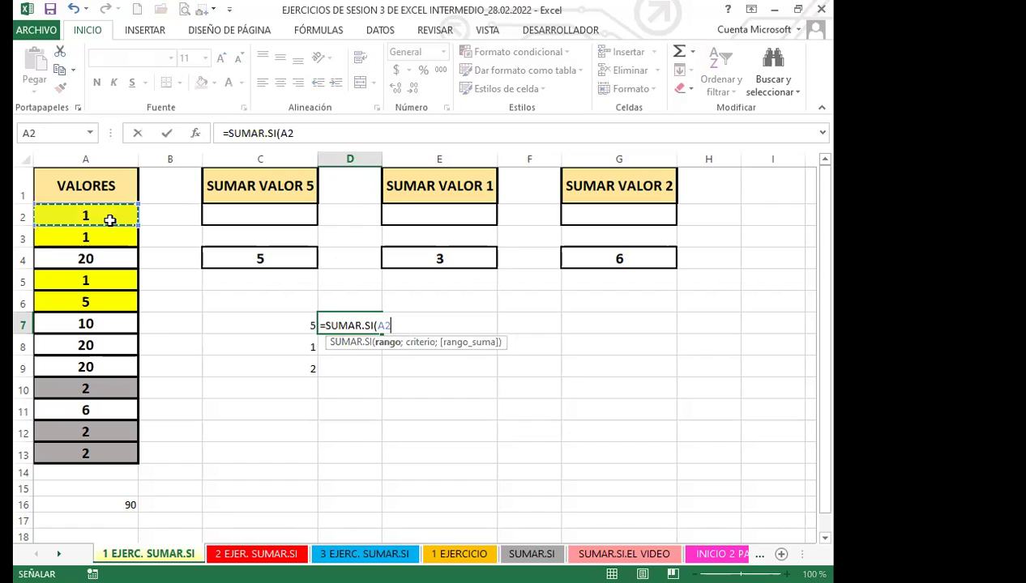
pyautogui.keyDown('shift'); pyautogui.click(113, 451); pyautogui.keyUp('shift')
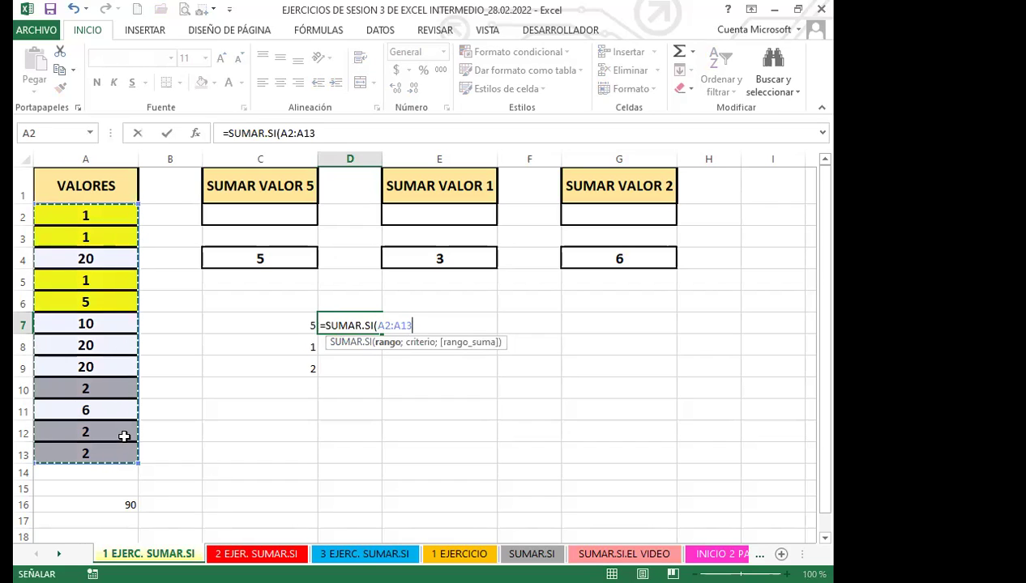
pyautogui.write(';')
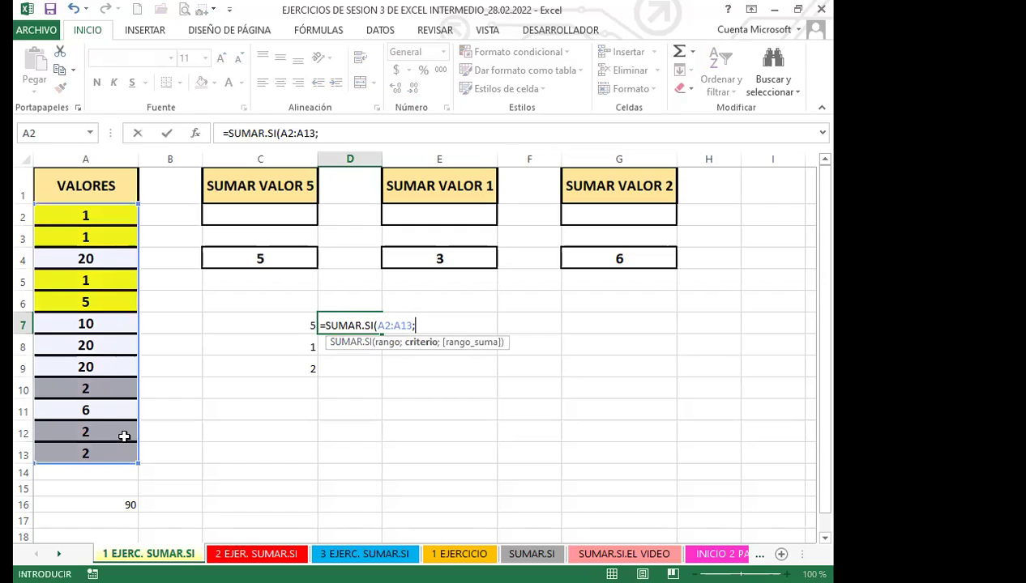
pyautogui.click(263, 323)
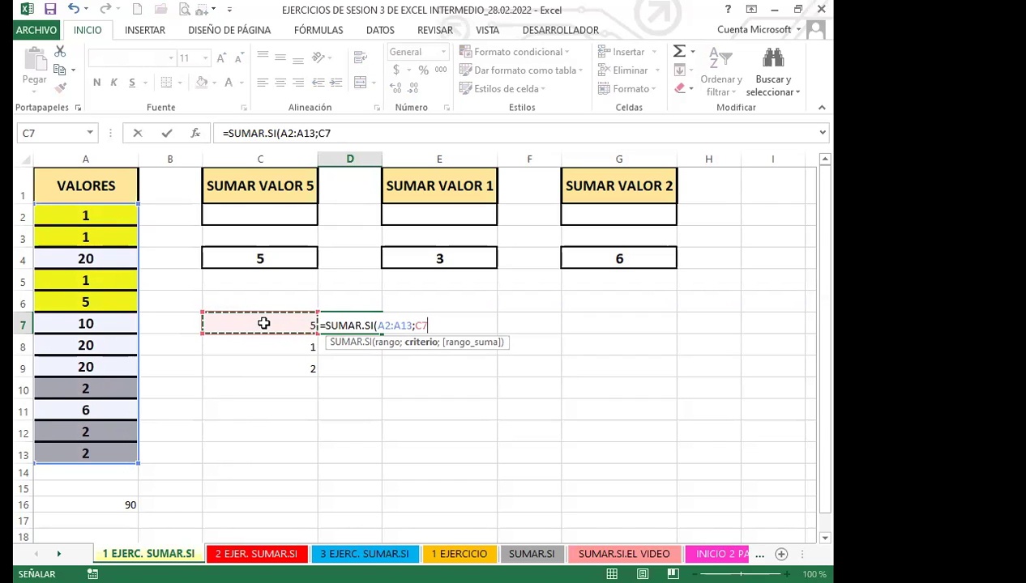
pyautogui.press('Return')
# - Copy the relative-range formula from D7 down to D9 and compare the formula in D8 with E4
pyautogui.click(348, 326)
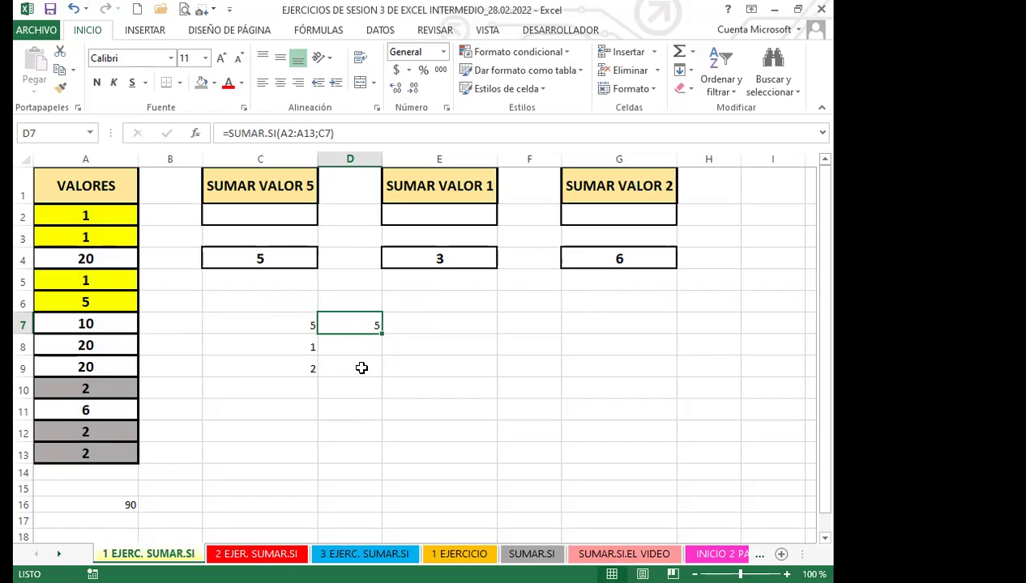
pyautogui.moveTo(381, 333); pyautogui.dragTo(381, 380)
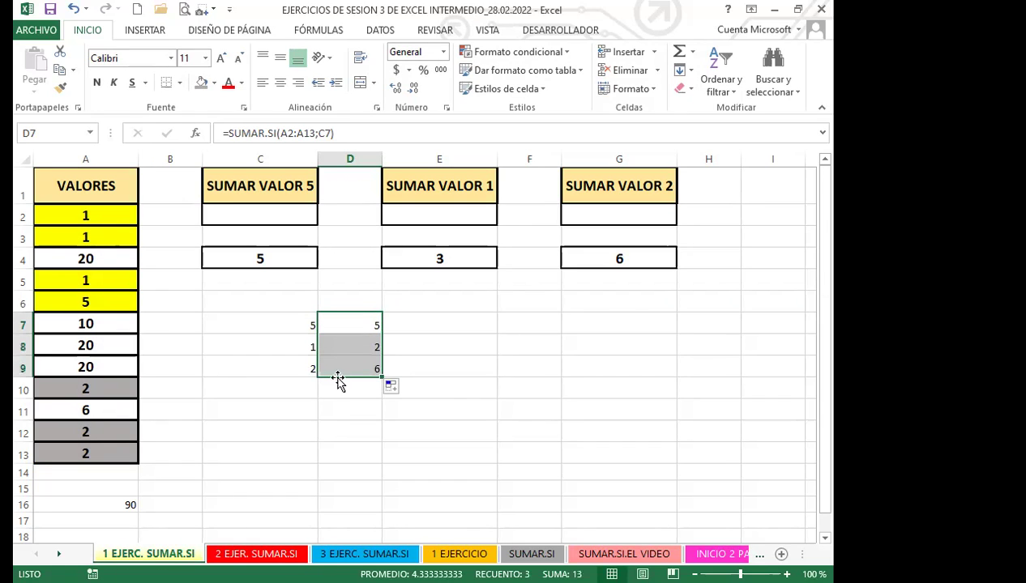
pyautogui.click(342, 346)
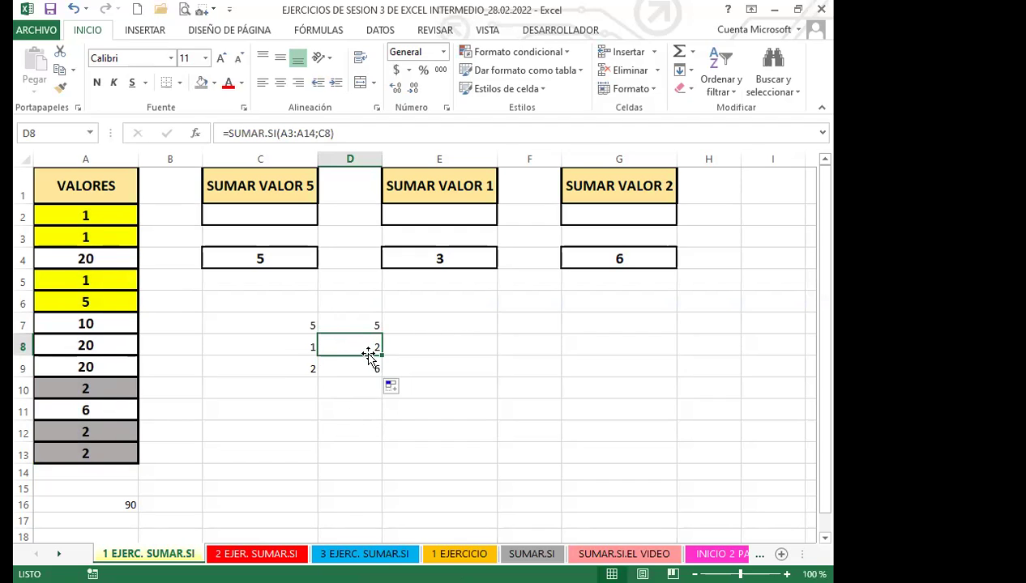
pyautogui.click(456, 260)
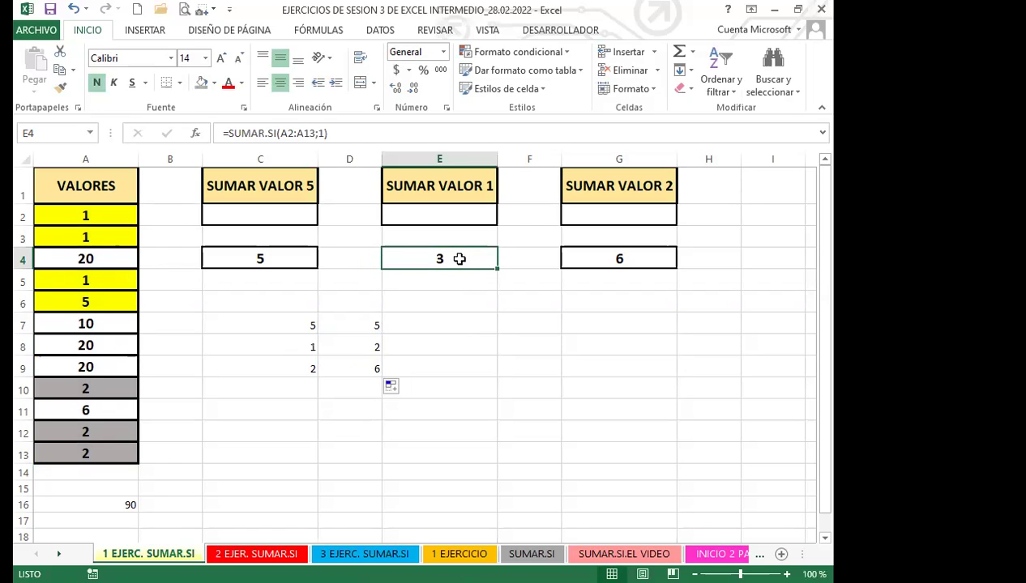
pyautogui.click(359, 346)
# - Make the range in D7's formula absolute as $A$2:$A$13 and copy the formula down to D9
pyautogui.click(350, 328)
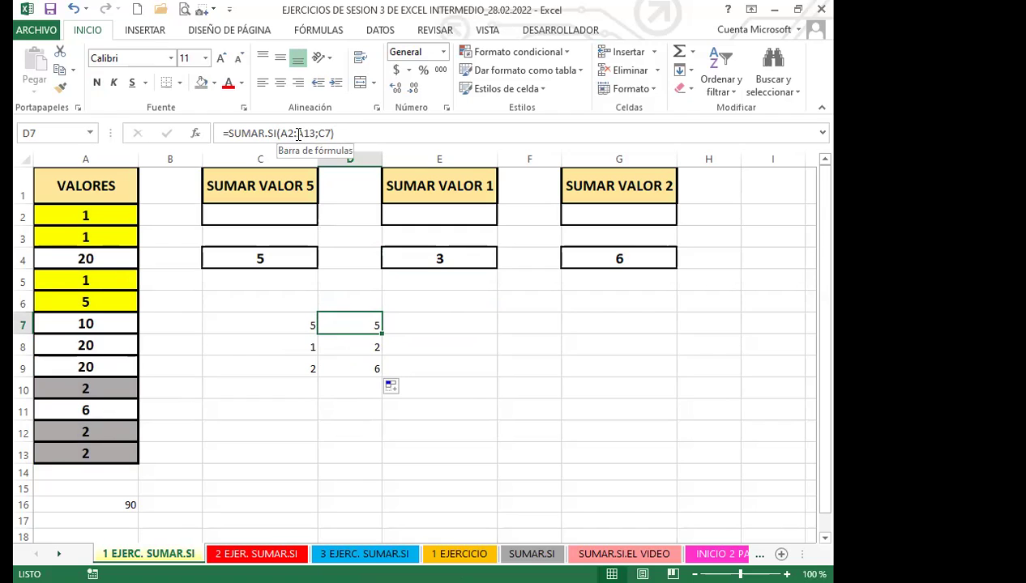
pyautogui.moveTo(280, 133); pyautogui.dragTo(317, 133)
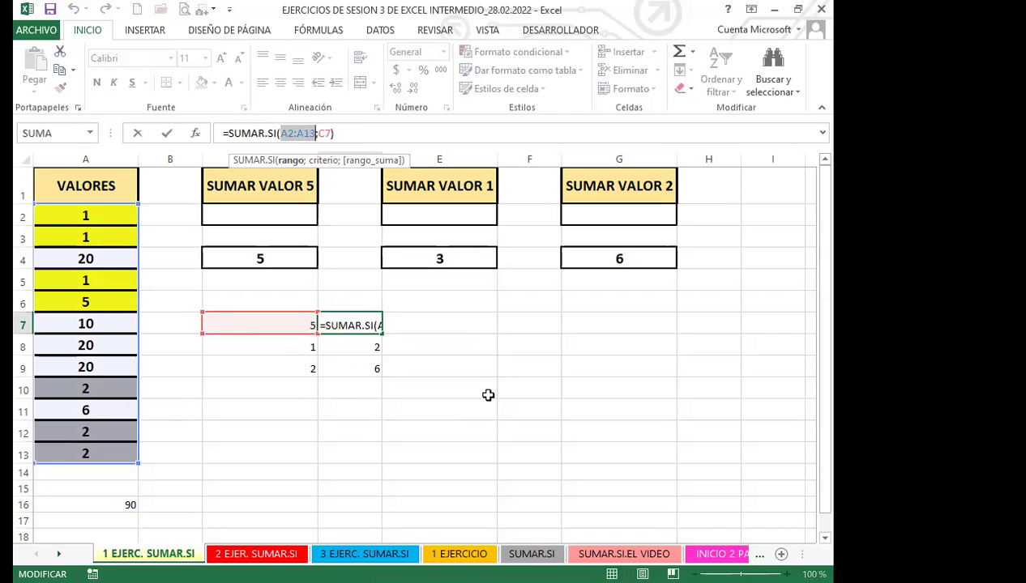
pyautogui.press('F4')
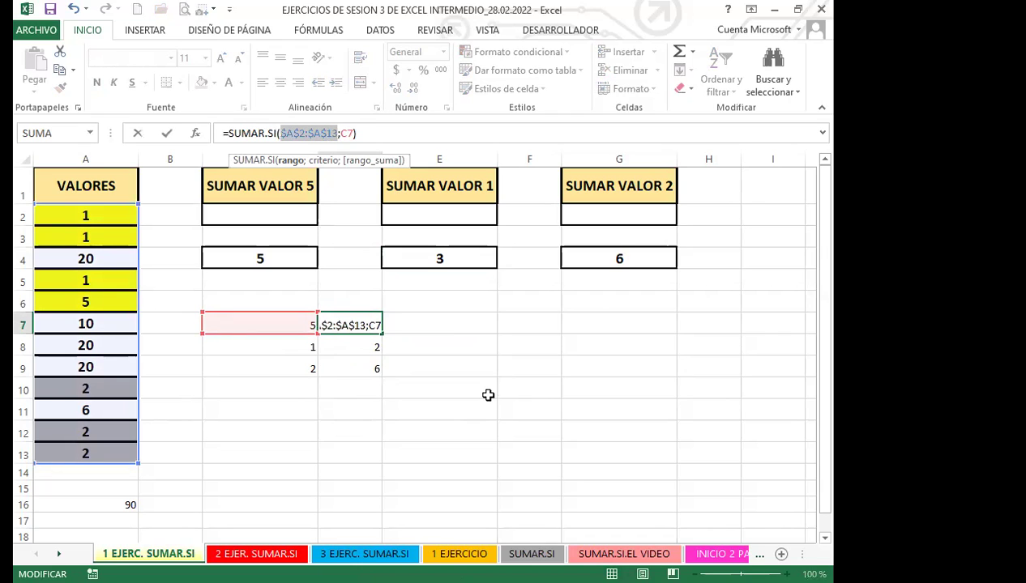
pyautogui.press('Return')
pyautogui.click(379, 333)
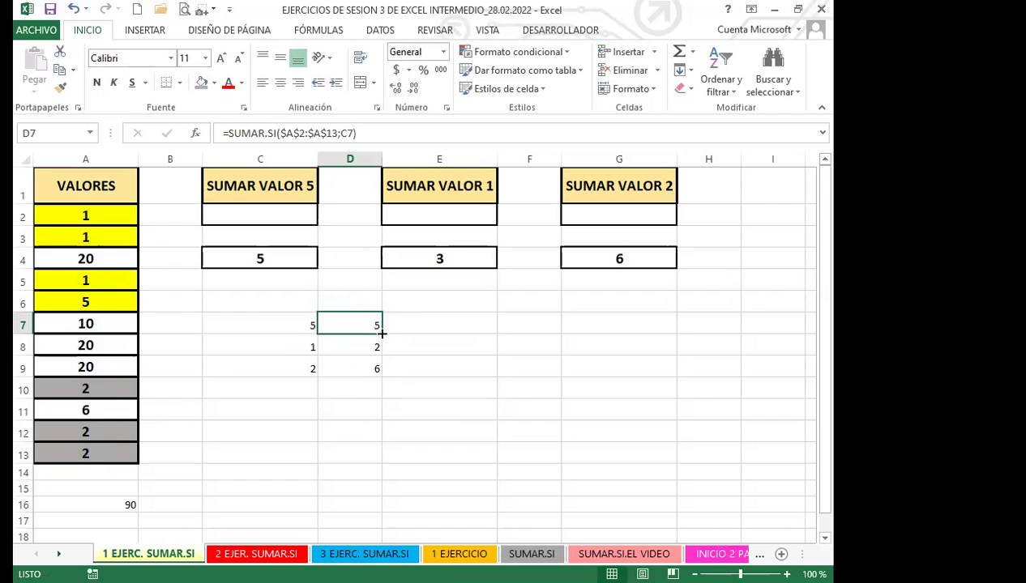
pyautogui.moveTo(383, 332); pyautogui.dragTo(380, 371)
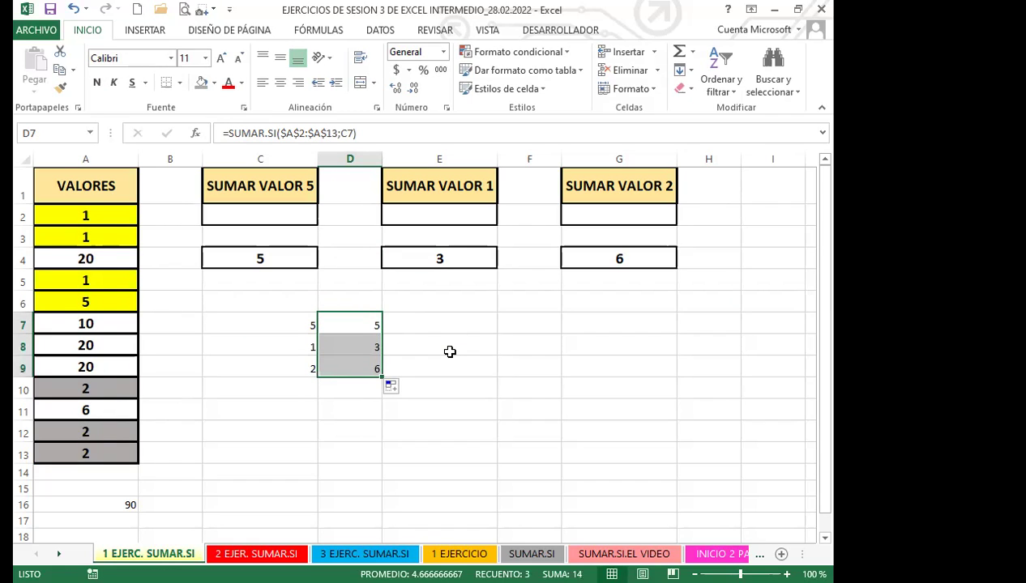
# - Compare the sums in D7, D8 and D9 with their counterparts in C4, E4 and G4
pyautogui.click(346, 325)
pyautogui.click(288, 258)
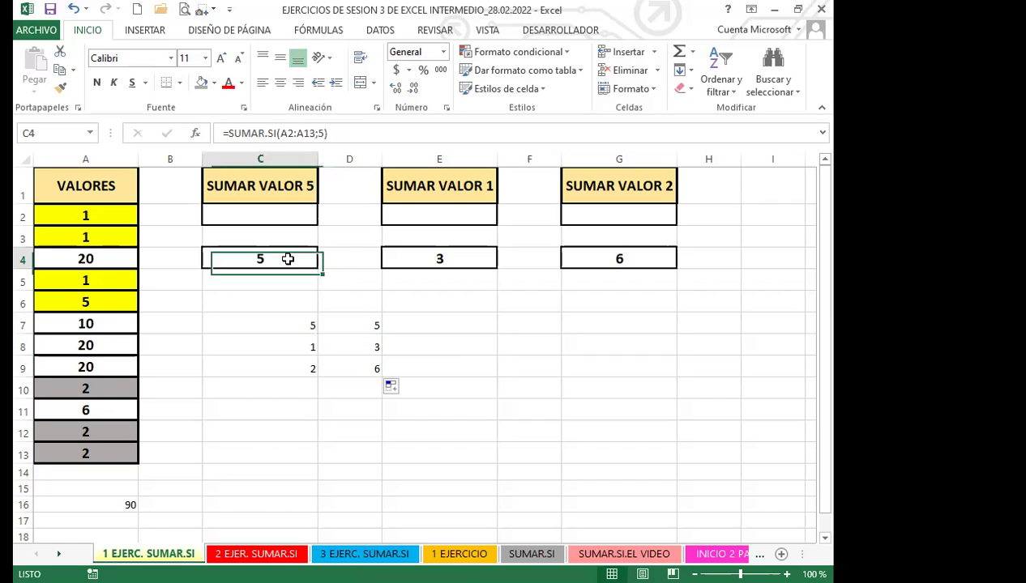
pyautogui.click(369, 322)
pyautogui.click(419, 265)
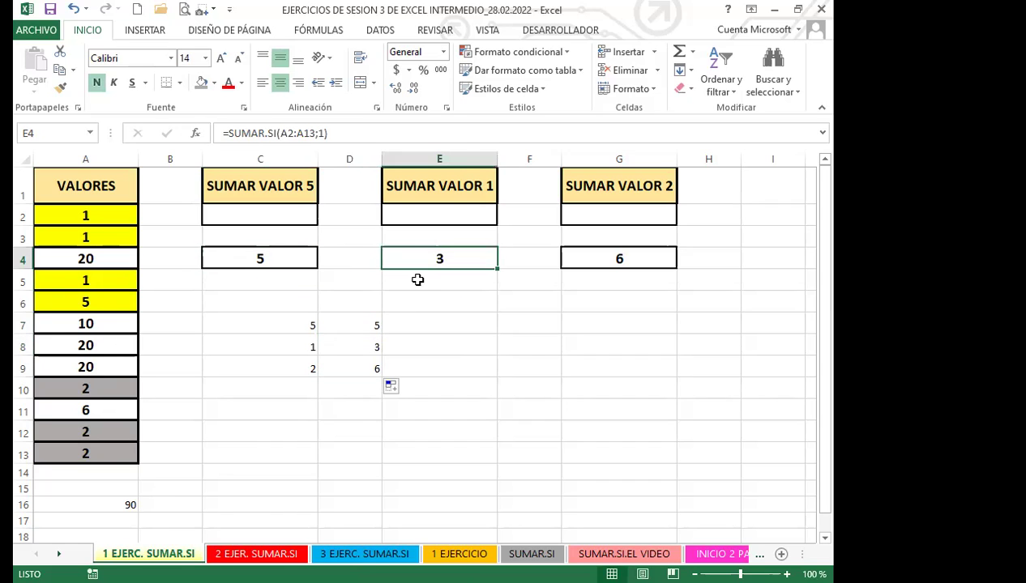
pyautogui.click(369, 344)
pyautogui.click(640, 258)
pyautogui.click(368, 365)
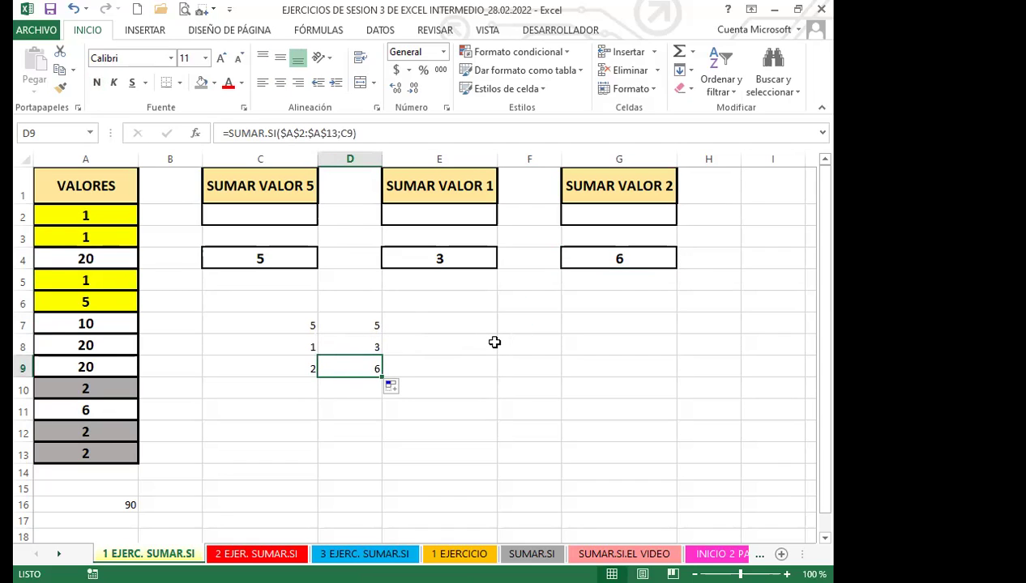
# - Compare the criterion cell C7 with the criteria typed directly into the formulas in C4, E4 and G4
pyautogui.click(290, 323)
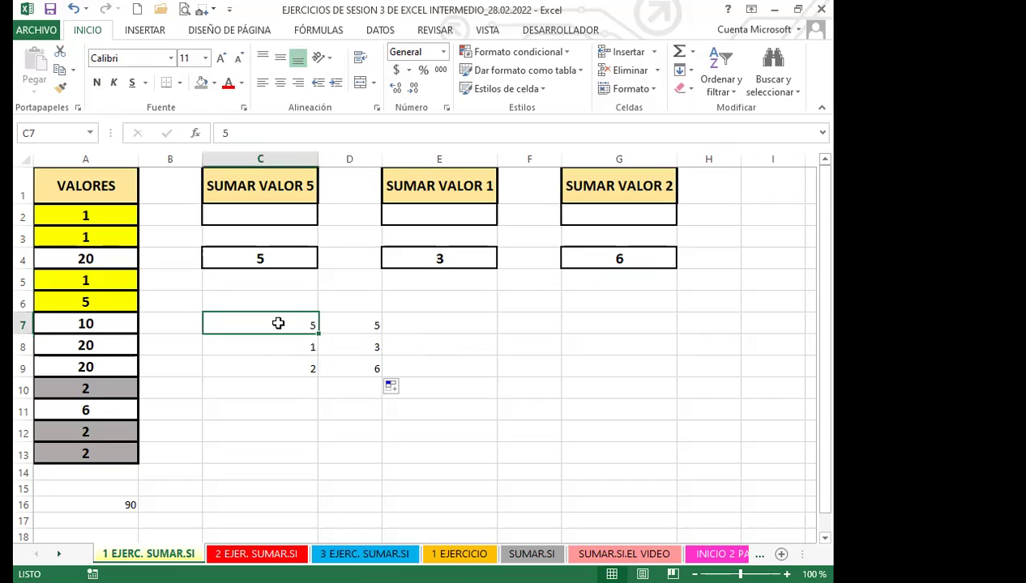
pyautogui.click(243, 256)
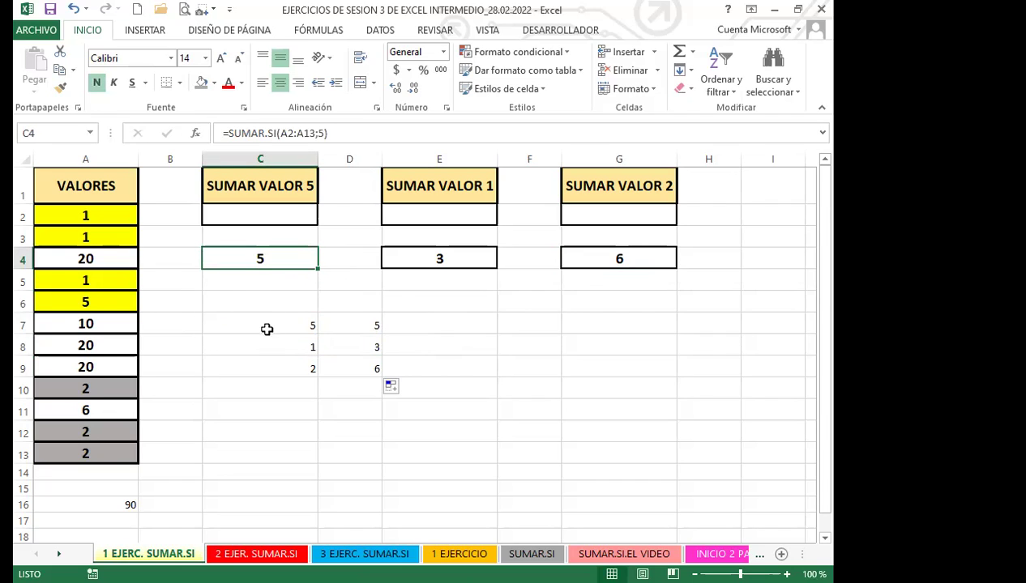
pyautogui.click(438, 325)
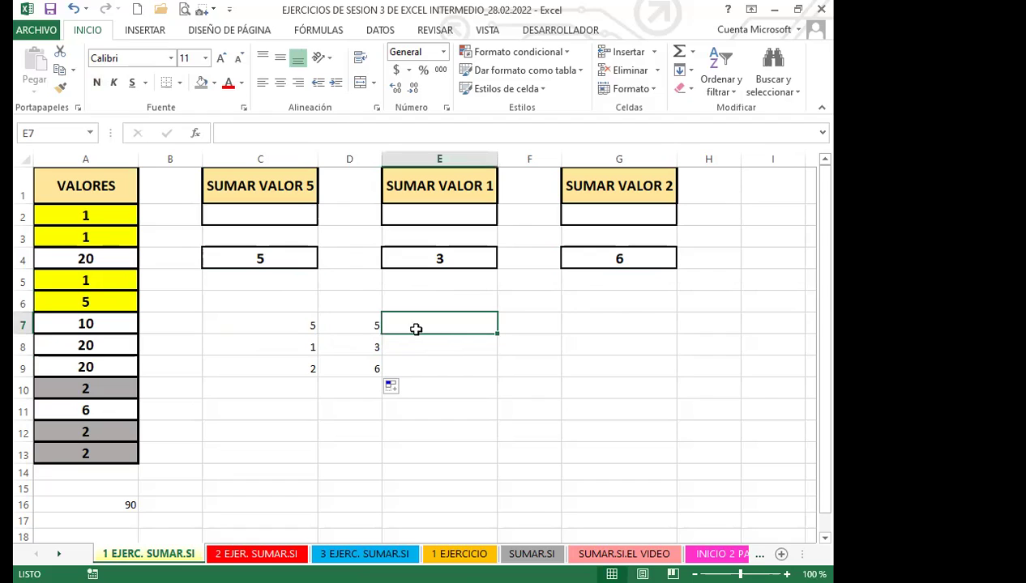
pyautogui.click(419, 258)
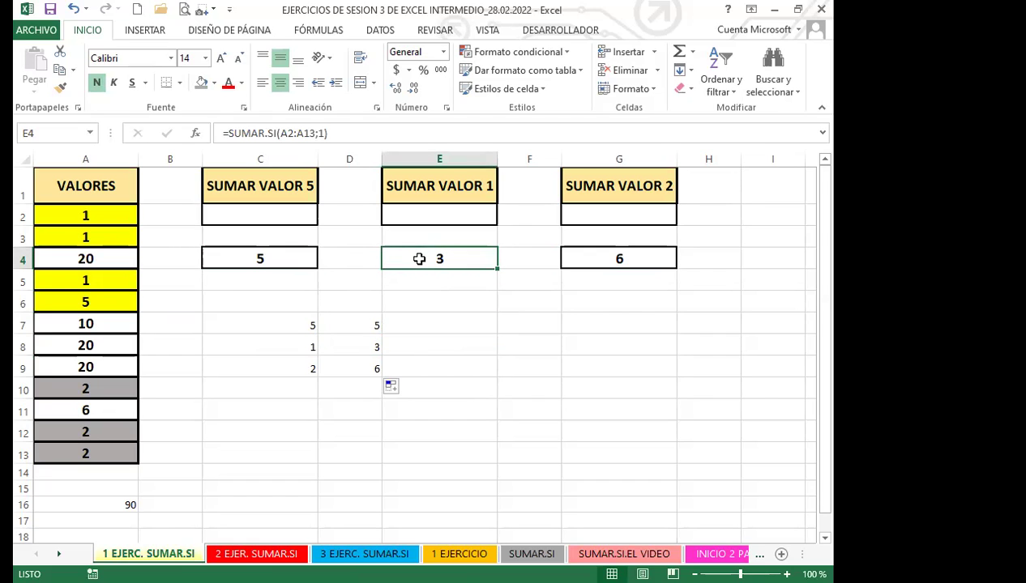
pyautogui.click(272, 256)
pyautogui.click(397, 256)
pyautogui.click(583, 255)
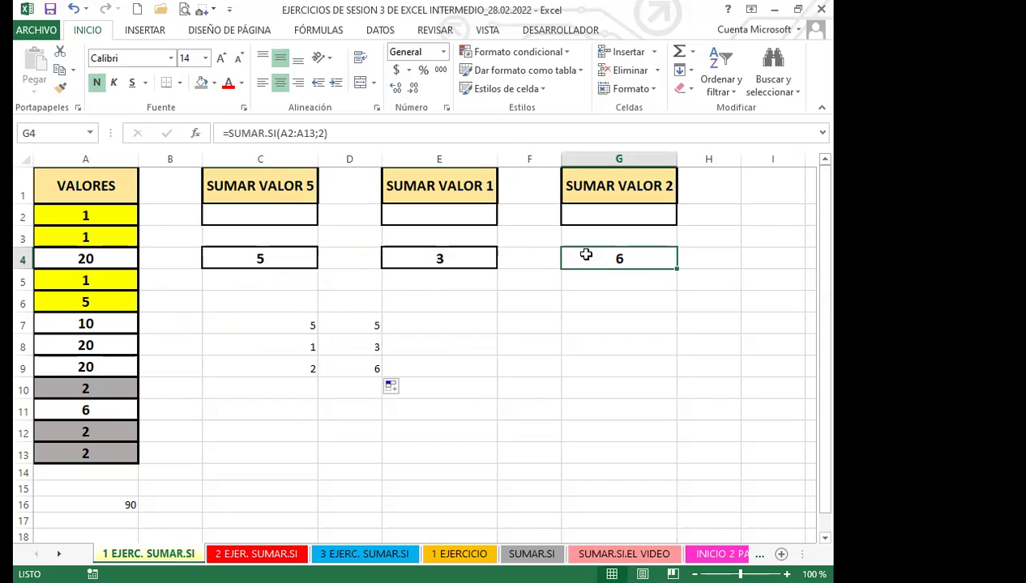
# - Review the SUMAR VALOR 5 heading, the criteria cells C7 to C9 and the formula in D7
pyautogui.click(271, 183)
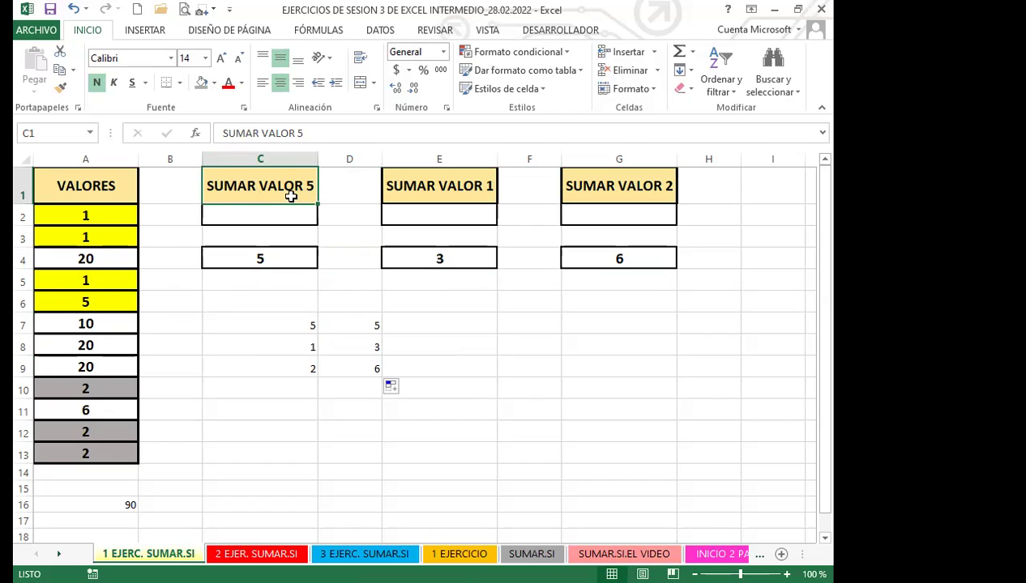
pyautogui.click(265, 324)
pyautogui.click(273, 347)
pyautogui.click(275, 368)
pyautogui.click(362, 328)
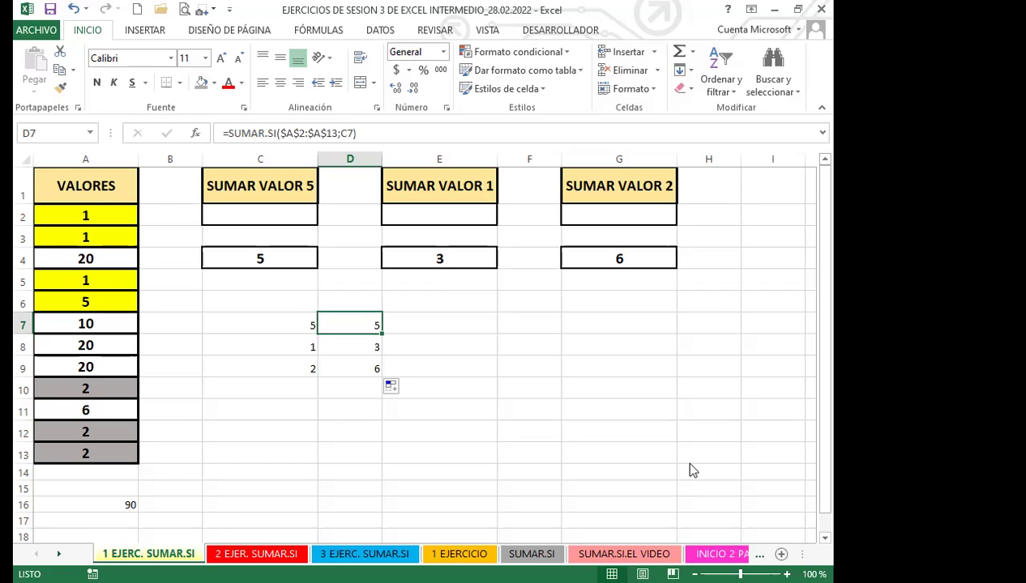
# - Open the SUMAR.SI.EL VIDEO sheet and look over its January visits table
pyautogui.hotkey('ctrl', 'pagedown')
pyautogui.hotkey('ctrl', 'pagedown')
pyautogui.hotkey('ctrl', 'pagedown')
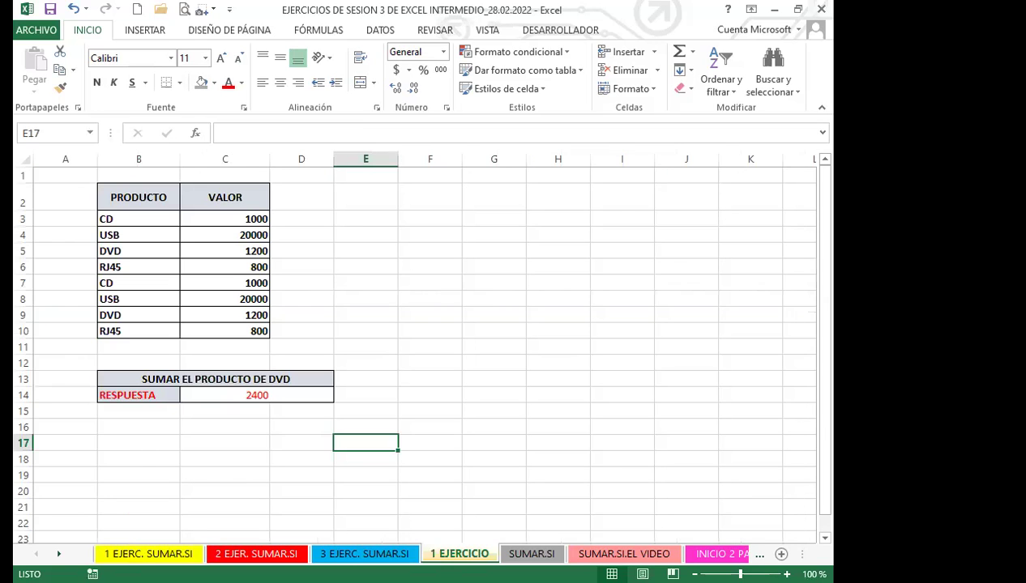
pyautogui.hotkey('ctrl', 'pageup')
pyautogui.hotkey('ctrl', 'pageup')
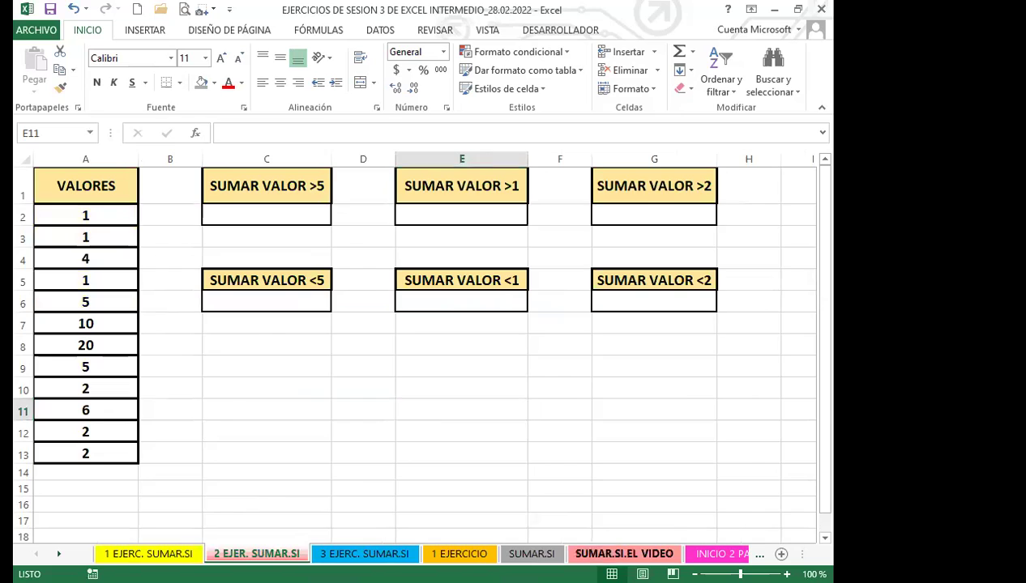
pyautogui.hotkey('ctrl', 'pagedown')
pyautogui.hotkey('ctrl', 'pagedown')
pyautogui.hotkey('ctrl', 'pagedown')
pyautogui.hotkey('ctrl', 'pagedown')
pyautogui.click(652, 363)
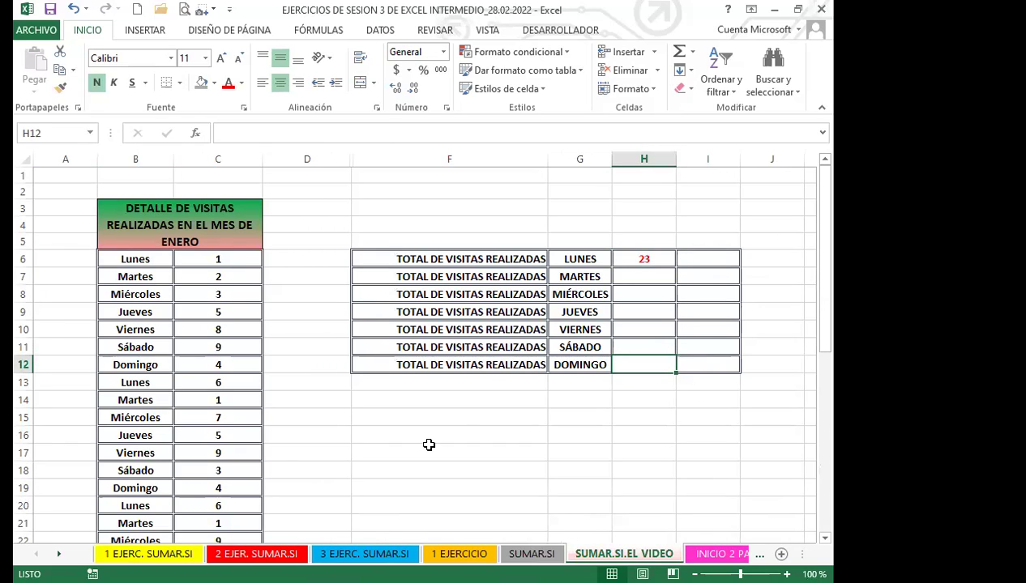
pyautogui.scroll(-2, 258, 392)
pyautogui.scroll(2, 275, 399)
# - Copy the Lunes visits formula from H6 down to H12
pyautogui.click(661, 262)
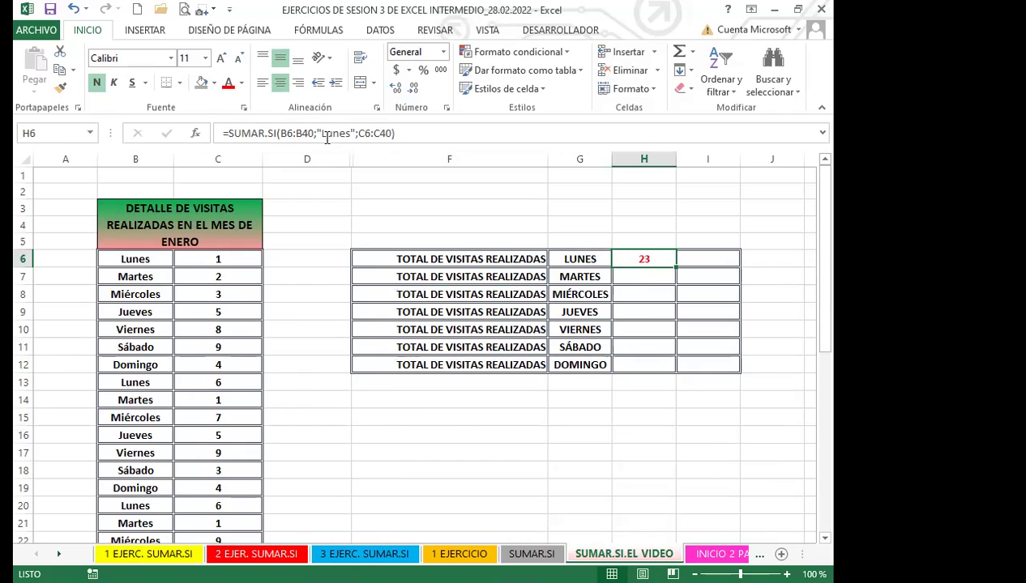
pyautogui.click(564, 257)
pyautogui.click(644, 258)
pyautogui.moveTo(674, 267); pyautogui.dragTo(672, 373)
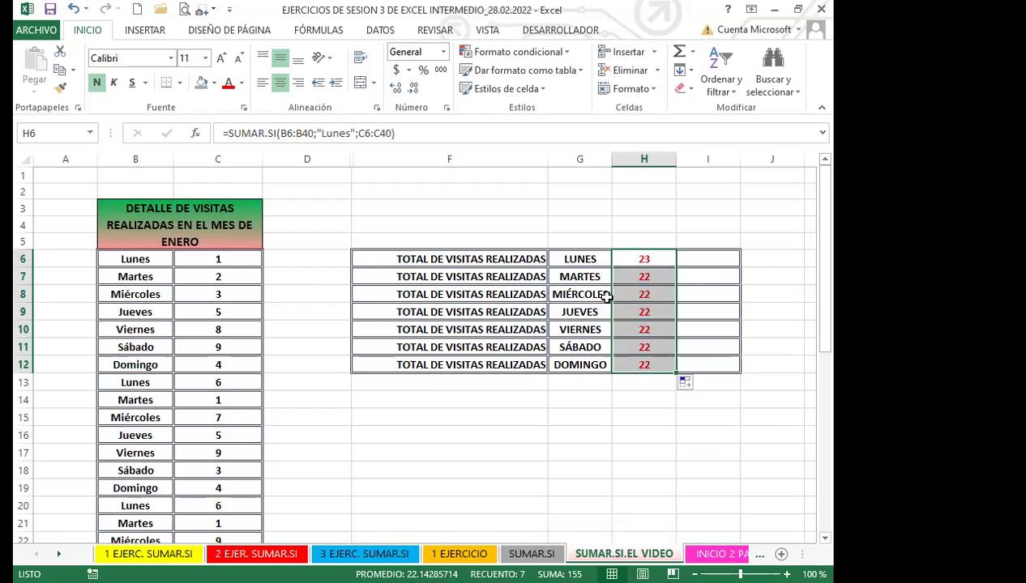
# - Examine the "Lunes" criterion in H6's formula against the day names and the copied formulas in column H
pyautogui.click(570, 366)
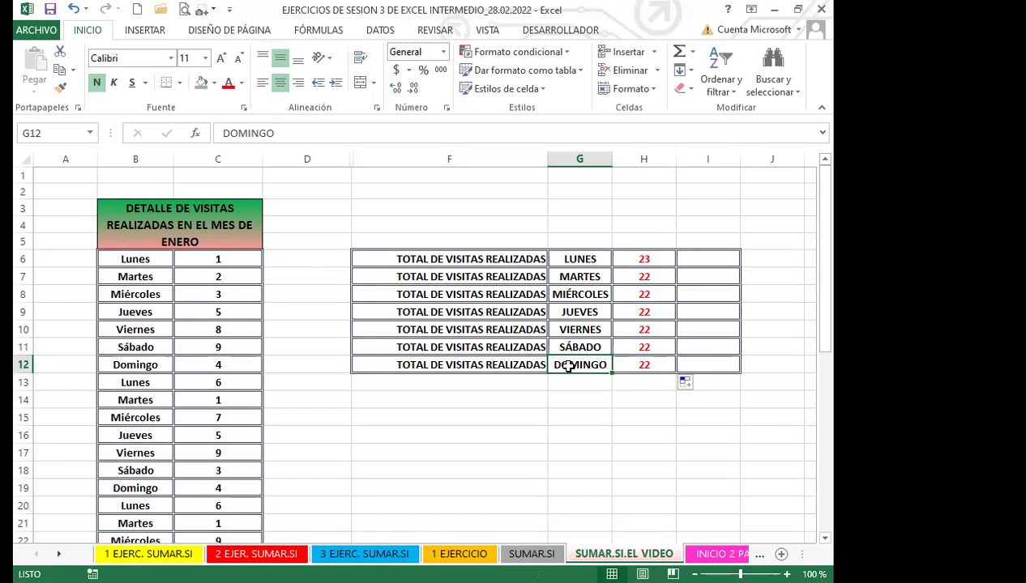
pyautogui.moveTo(624, 258); pyautogui.dragTo(620, 365)
pyautogui.click(622, 261)
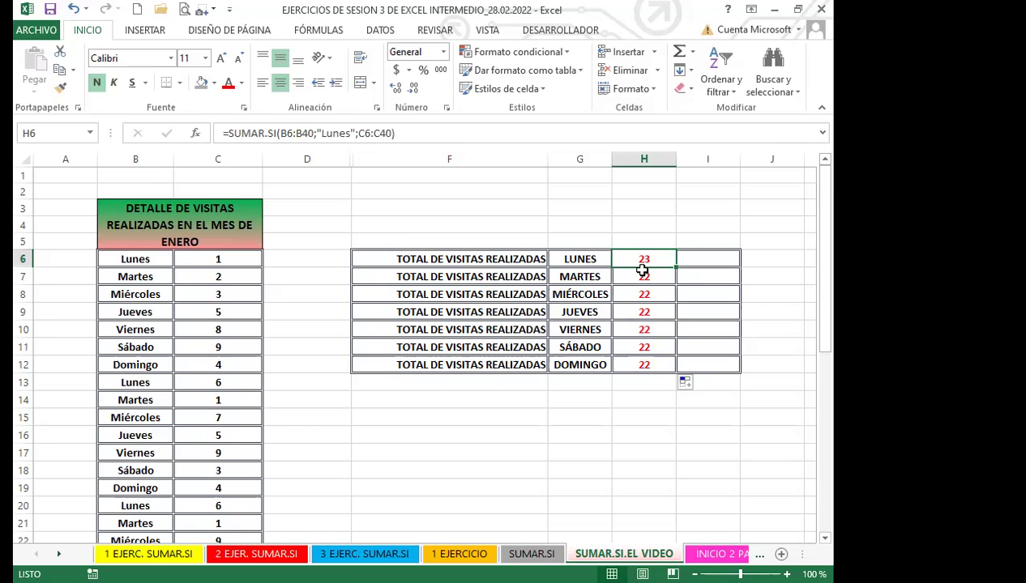
pyautogui.click(329, 134)
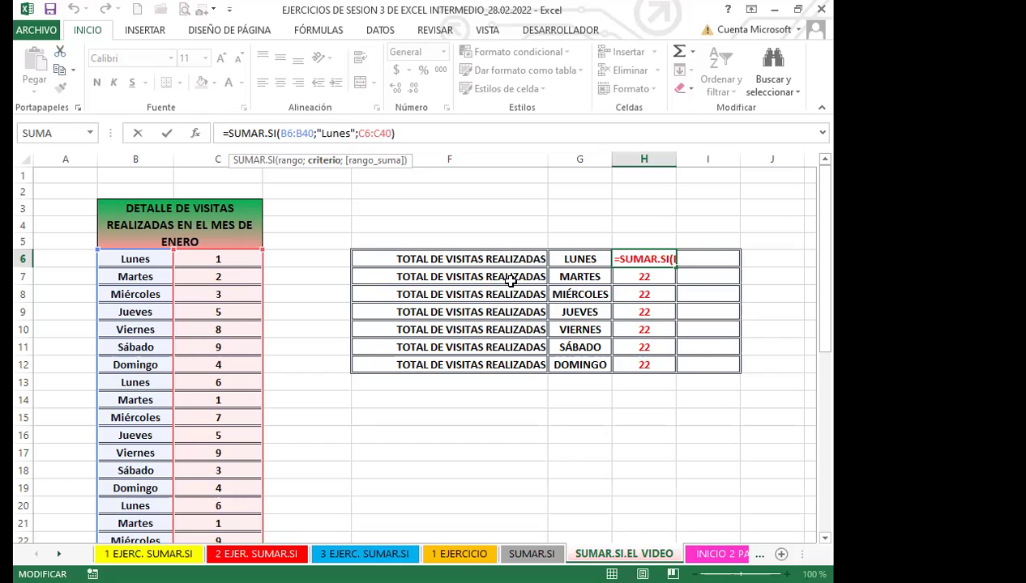
pyautogui.press('Return')
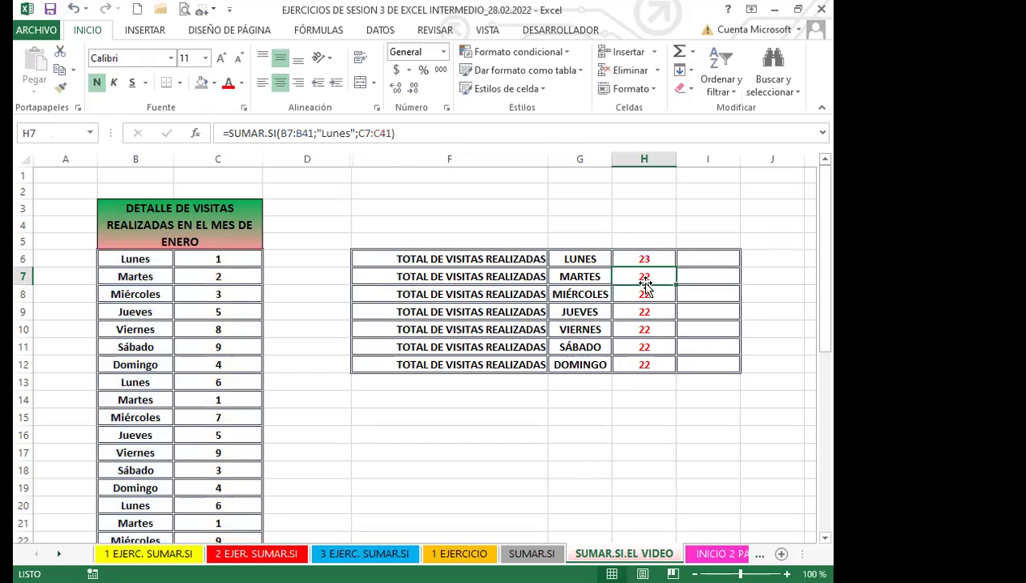
# - Clear the copied Lunes formulas from H7 to H12
pyautogui.moveTo(646, 277); pyautogui.dragTo(652, 369)
pyautogui.press('Delete')
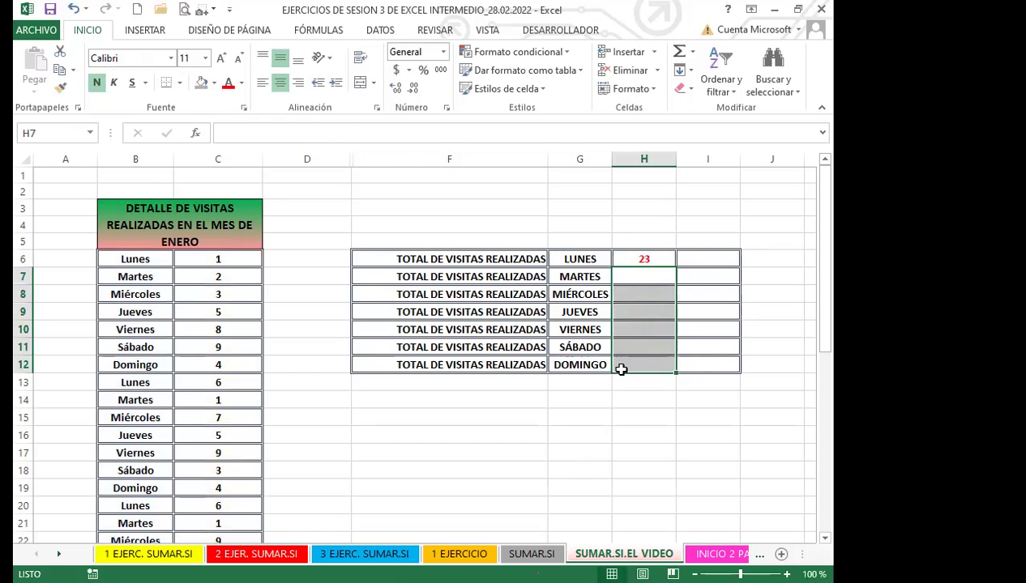
pyautogui.click(580, 340)
pyautogui.click(648, 280)
pyautogui.click(647, 294)
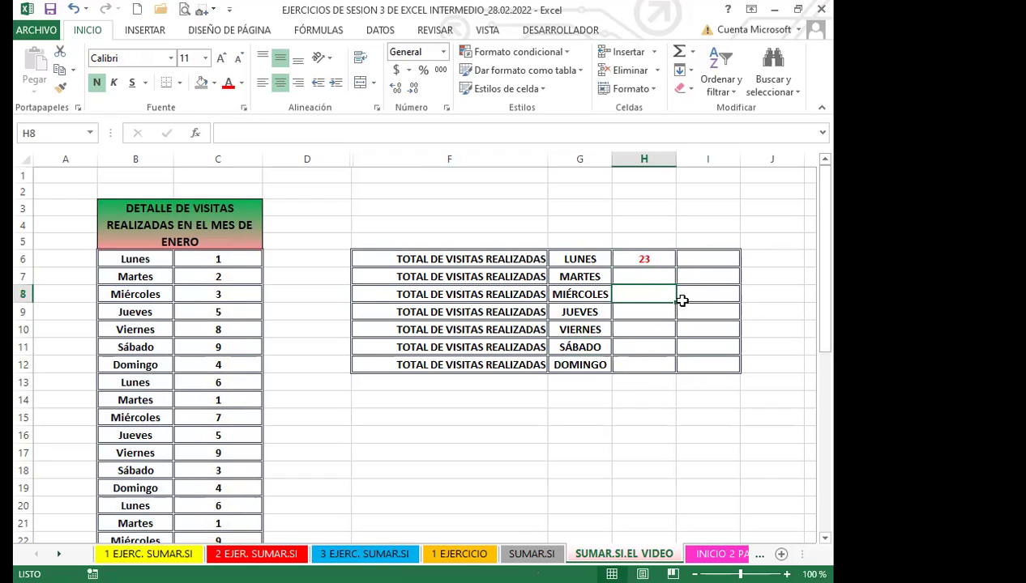
# - Start a SUMAR.SI formula in I6 with the day names B6:B40 as its range
pyautogui.click(640, 259)
pyautogui.click(693, 260)
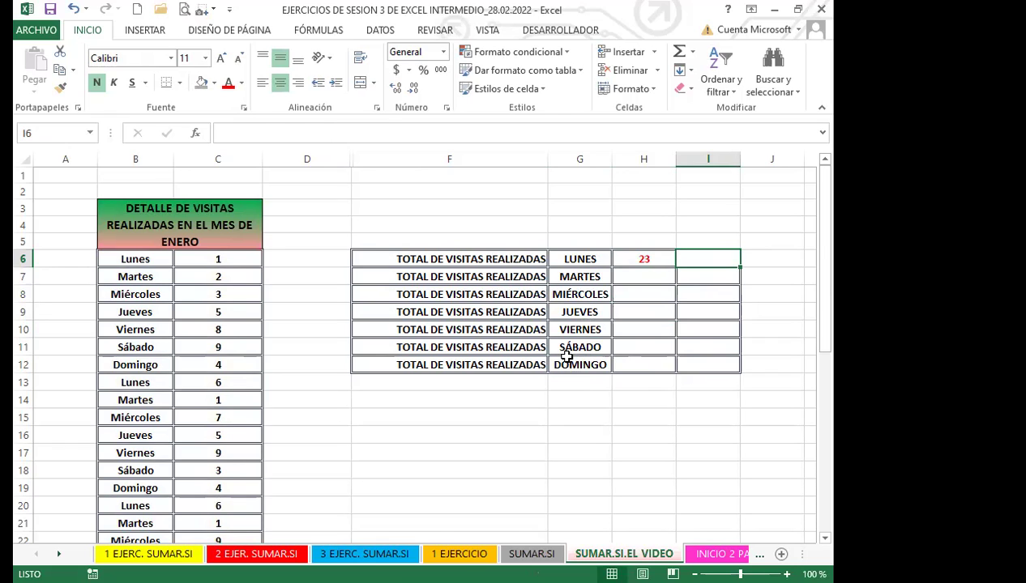
pyautogui.write('=SUMAR')
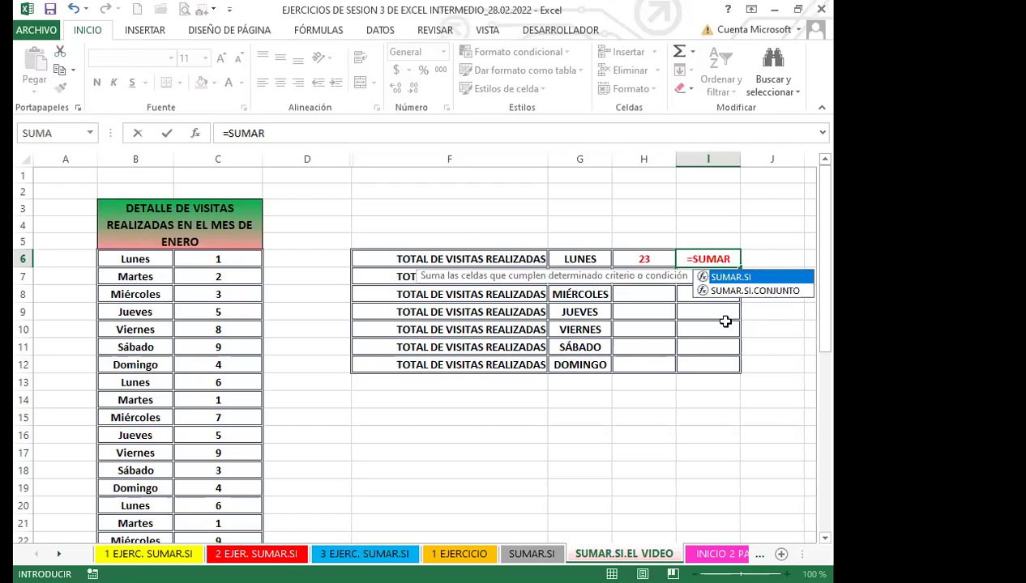
pyautogui.doubleClick(728, 277)
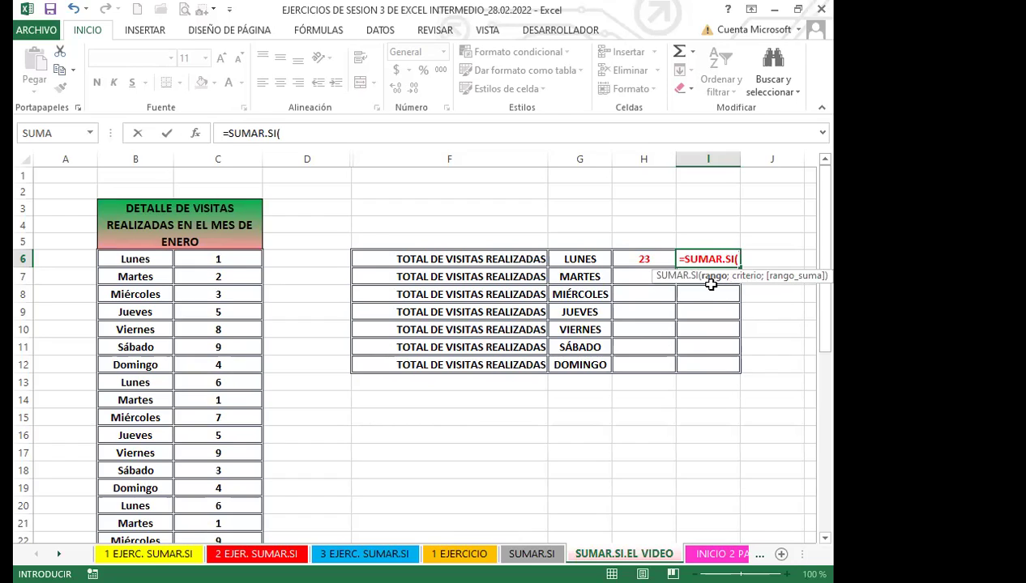
pyautogui.click(144, 258)
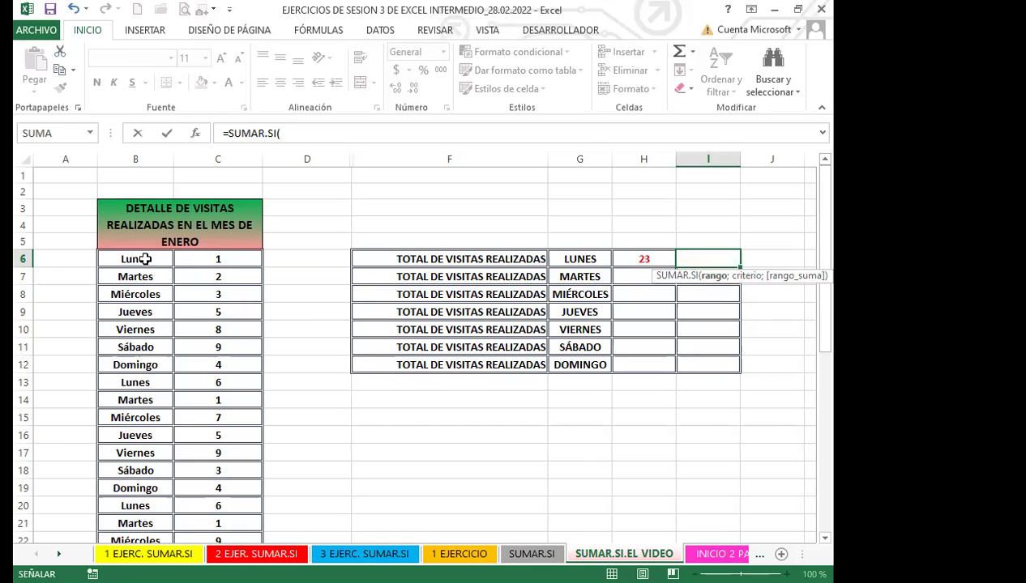
pyautogui.moveTo(150, 278); pyautogui.dragTo(135, 519)
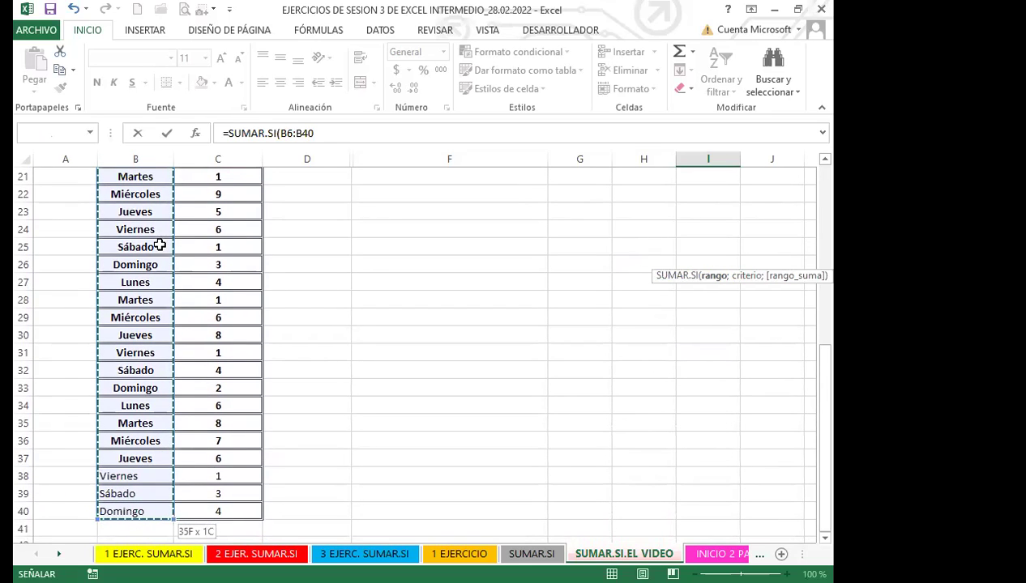
pyautogui.scroll(-5, 602, 280)
pyautogui.scroll(9, 594, 278)
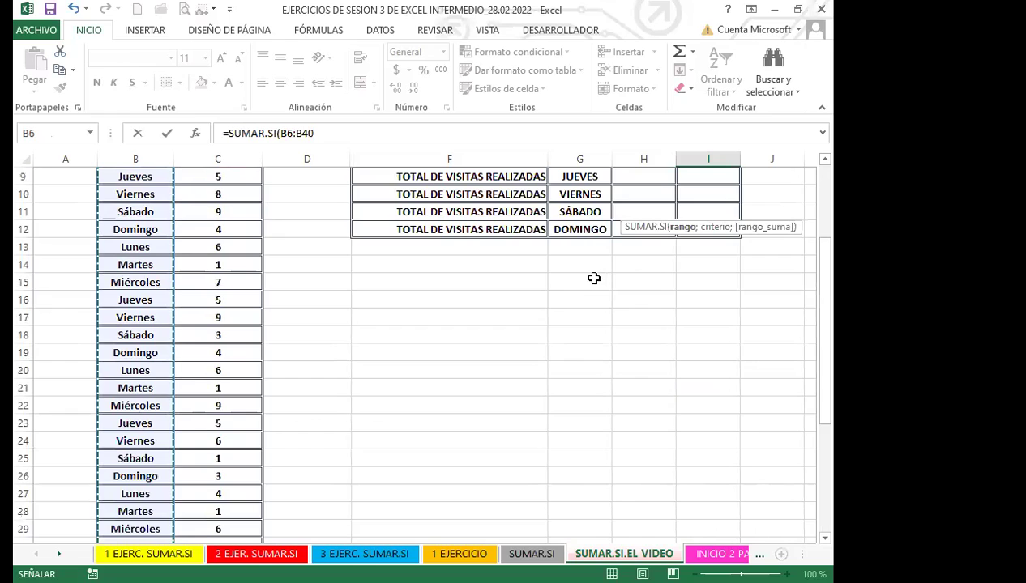
pyautogui.scroll(3, 625, 297)
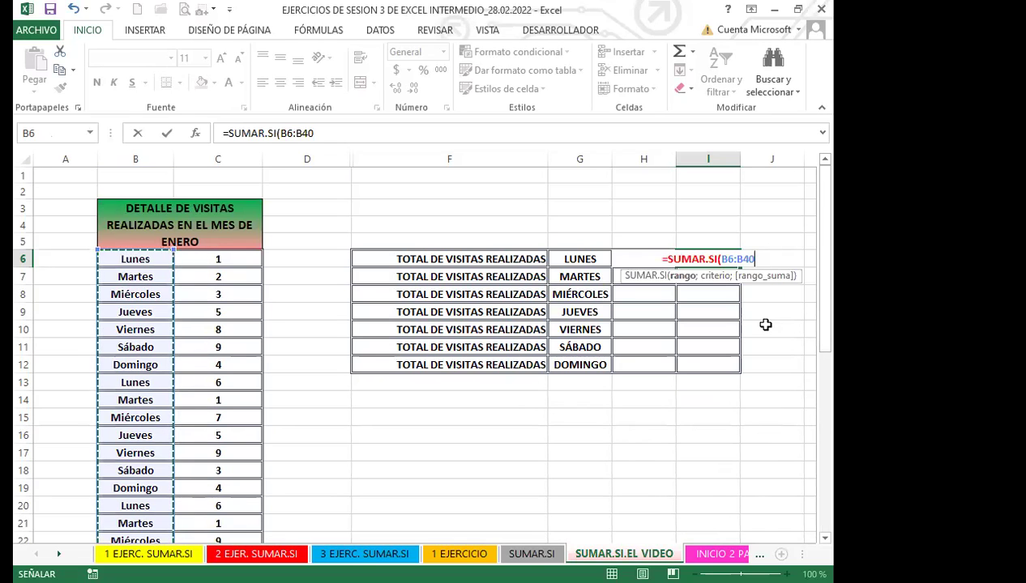
pyautogui.write(';')
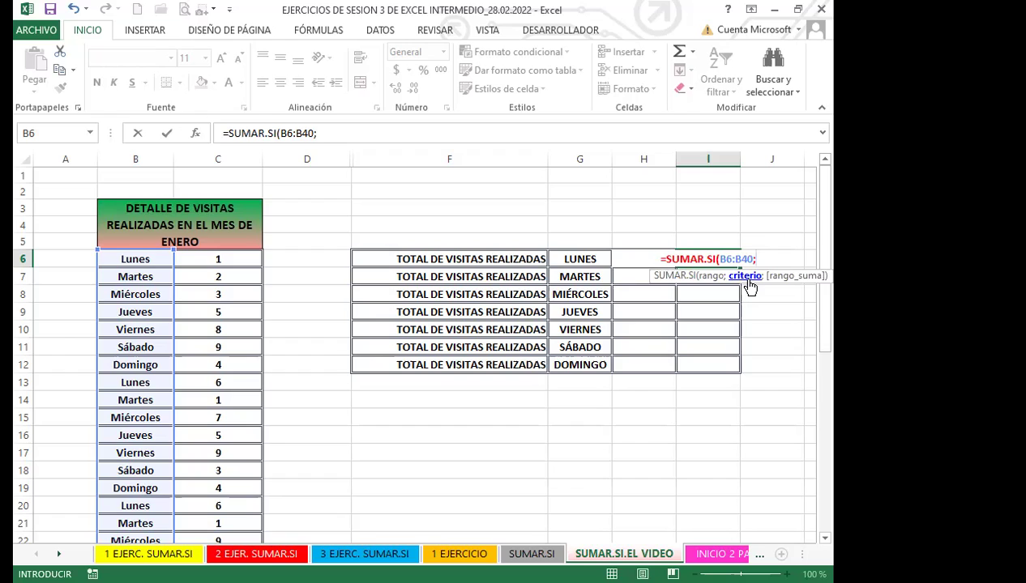
# - Use cell G6 as the criterion in I6's formula and make the range absolute as $B$6:$B$40
pyautogui.click(575, 261)
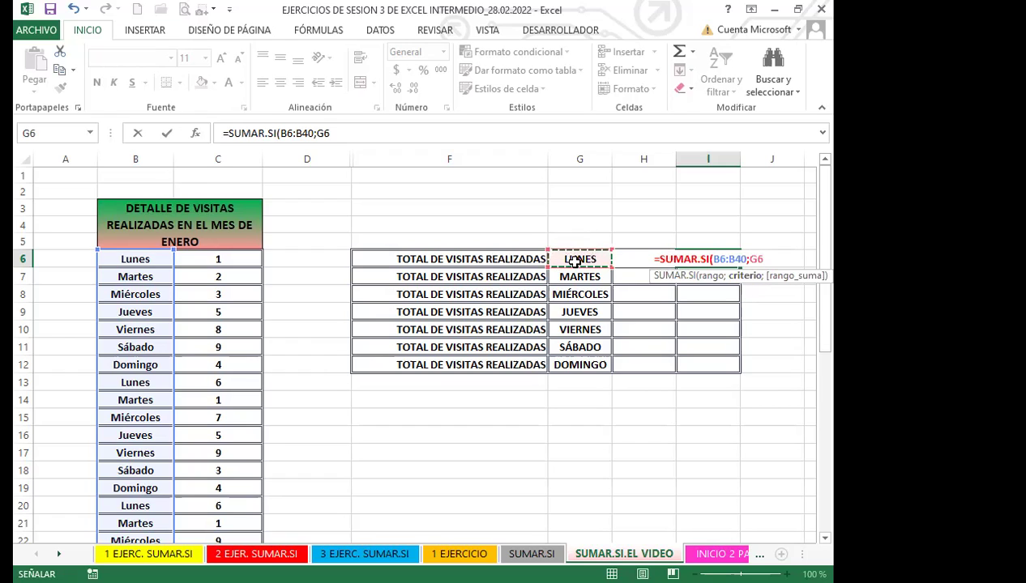
pyautogui.moveTo(713, 259); pyautogui.dragTo(747, 257)
pyautogui.press('F4')
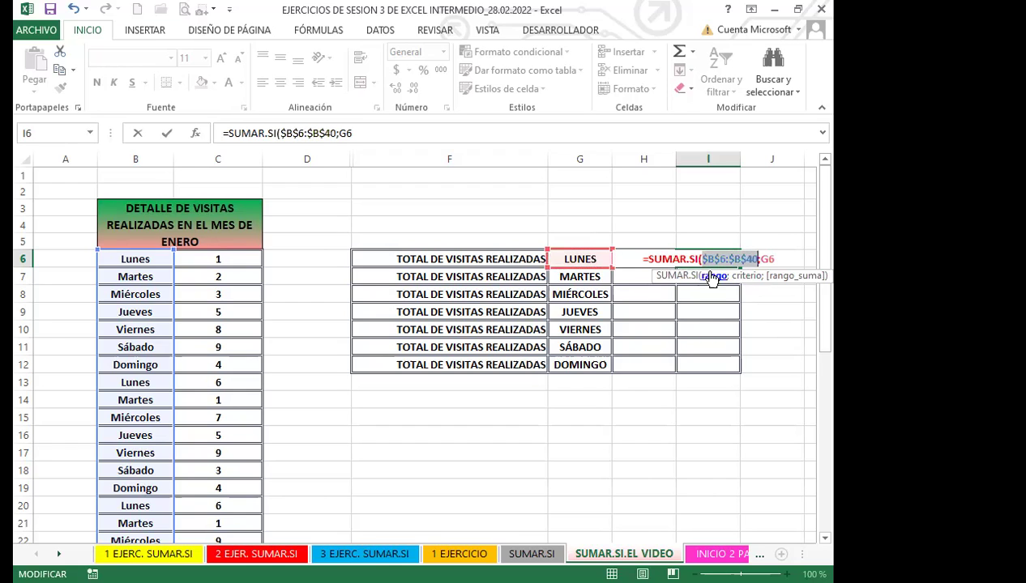
pyautogui.click(780, 259)
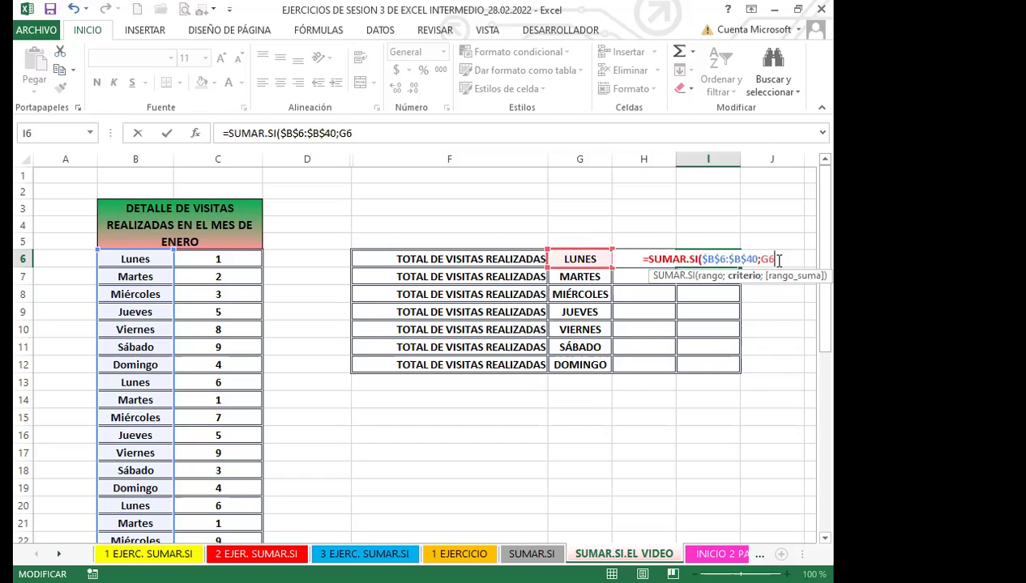
pyautogui.write(';')
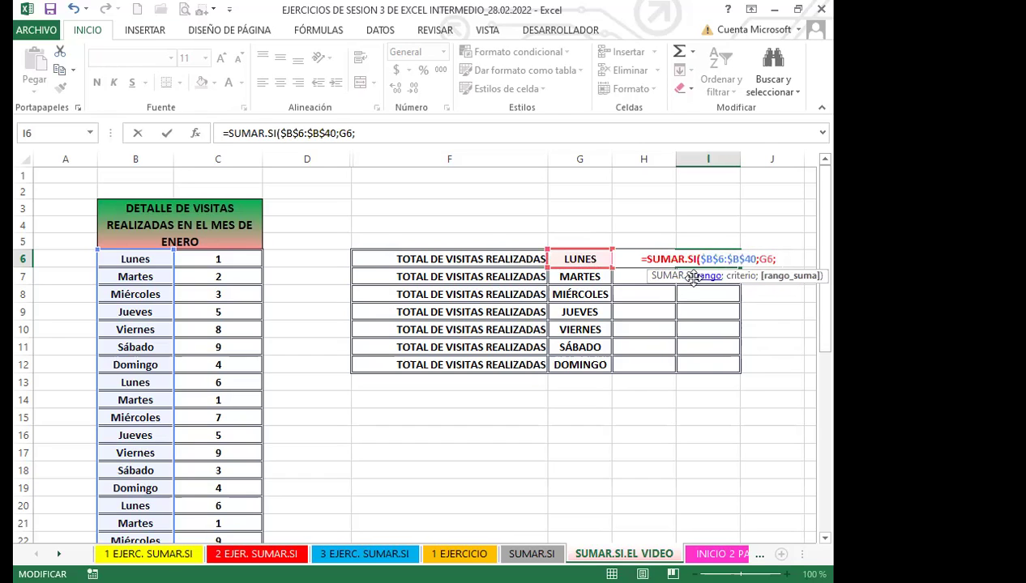
# - Complete I6's formula with the visit counts $C$6:$C$40 as the absolute sum range
pyautogui.click(241, 258)
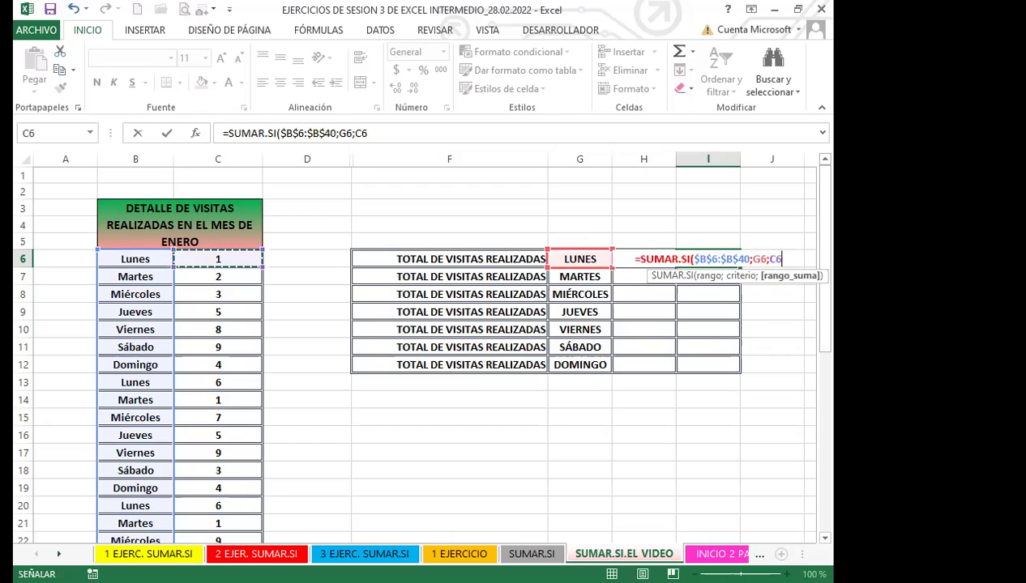
pyautogui.moveTo(217, 258); pyautogui.dragTo(243, 519)
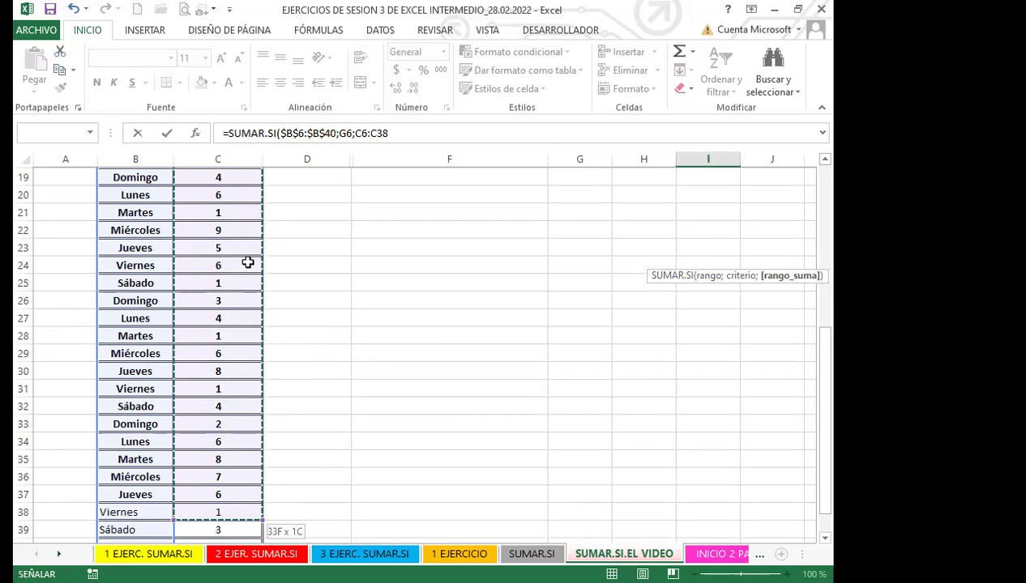
pyautogui.hotkey('ctrl', 'shift', 'Down')
pyautogui.scroll(3, 677, 339)
pyautogui.scroll(8, 695, 331)
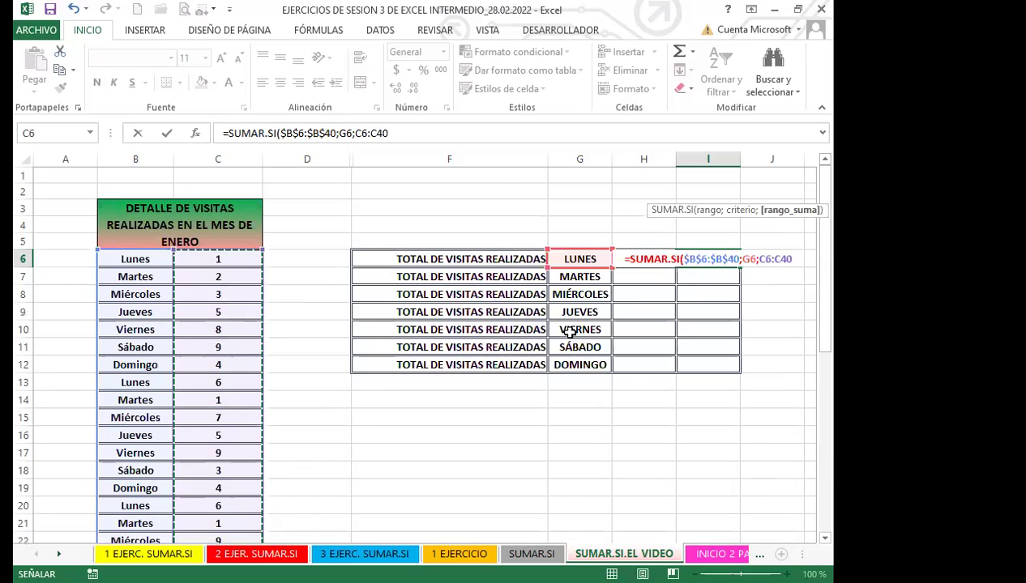
pyautogui.press('F4')
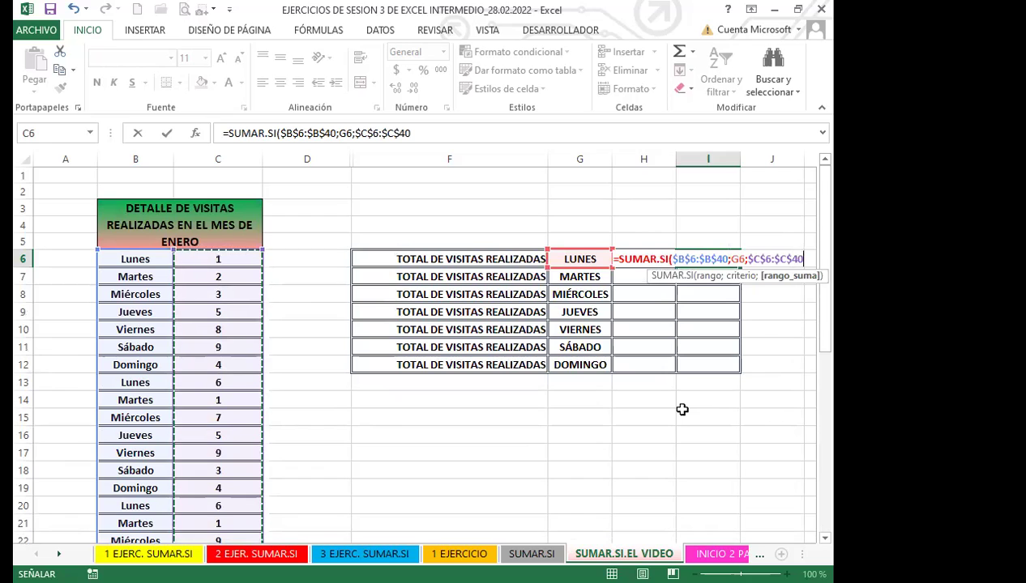
pyautogui.hotkey('ctrl', 'Return')
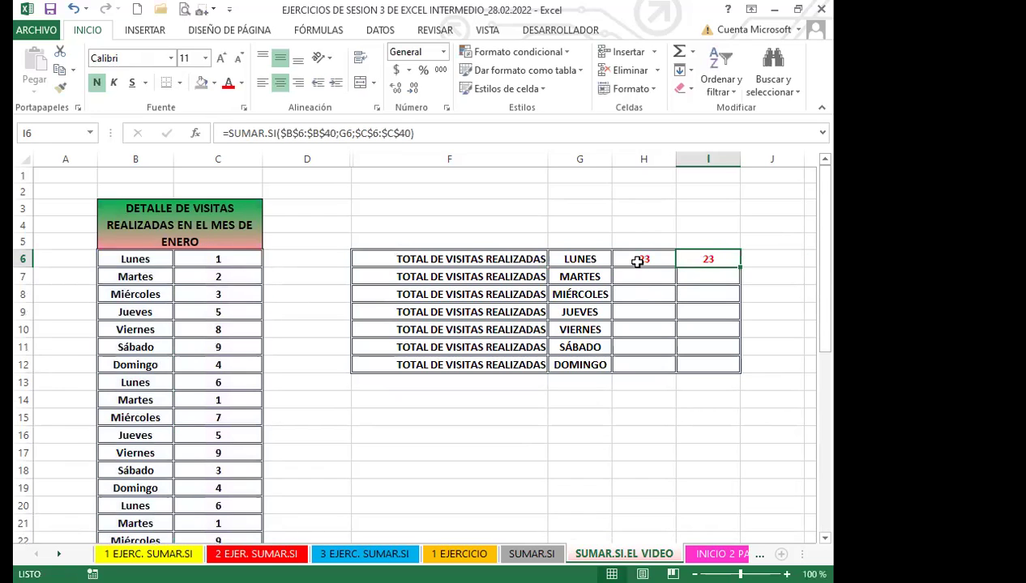
# - Copy the cell-referenced formula from I6 down to I12
pyautogui.click(628, 263)
pyautogui.click(709, 259)
pyautogui.moveTo(740, 268); pyautogui.dragTo(732, 373)
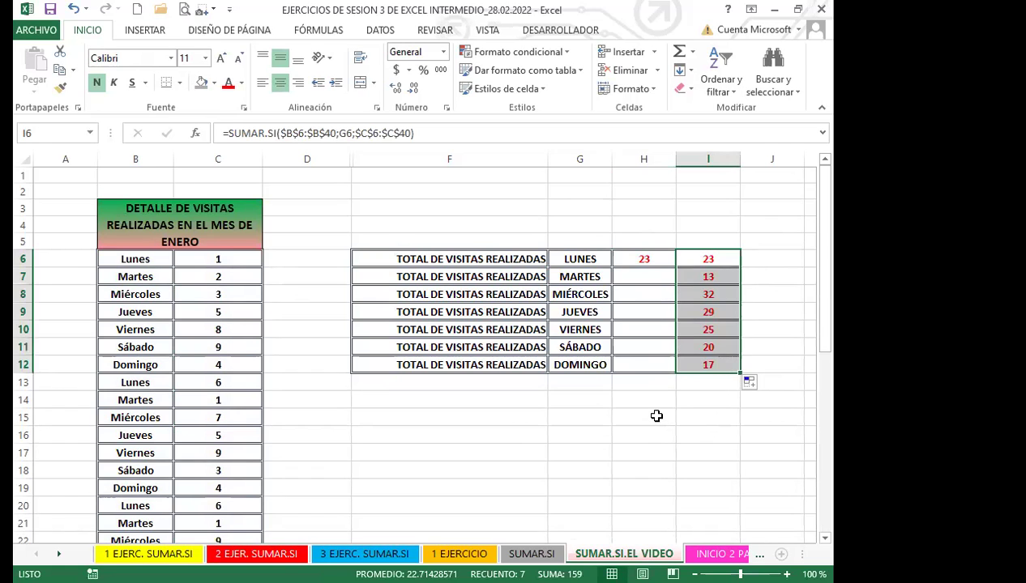
# - Copy the "Lunes" formula from H6 down to H12 again for comparison with column I
pyautogui.click(646, 259)
pyautogui.moveTo(676, 271); pyautogui.dragTo(660, 369)
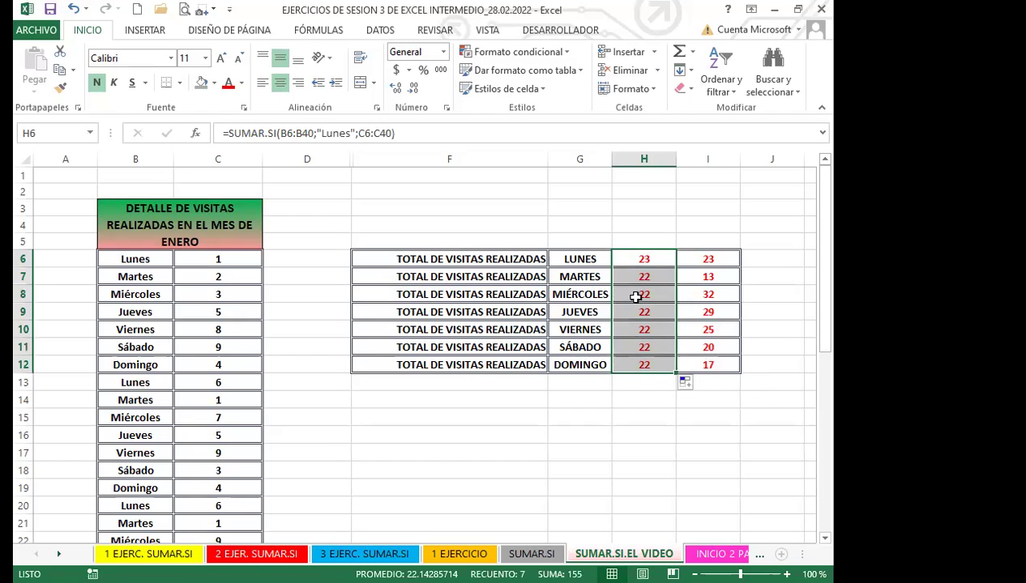
pyautogui.click(636, 293)
# - Check the criterion and ranges in each copied formula from I7 to I12
pyautogui.click(731, 280)
pyautogui.click(723, 295)
pyautogui.click(720, 312)
pyautogui.click(724, 330)
pyautogui.click(724, 348)
pyautogui.click(724, 365)
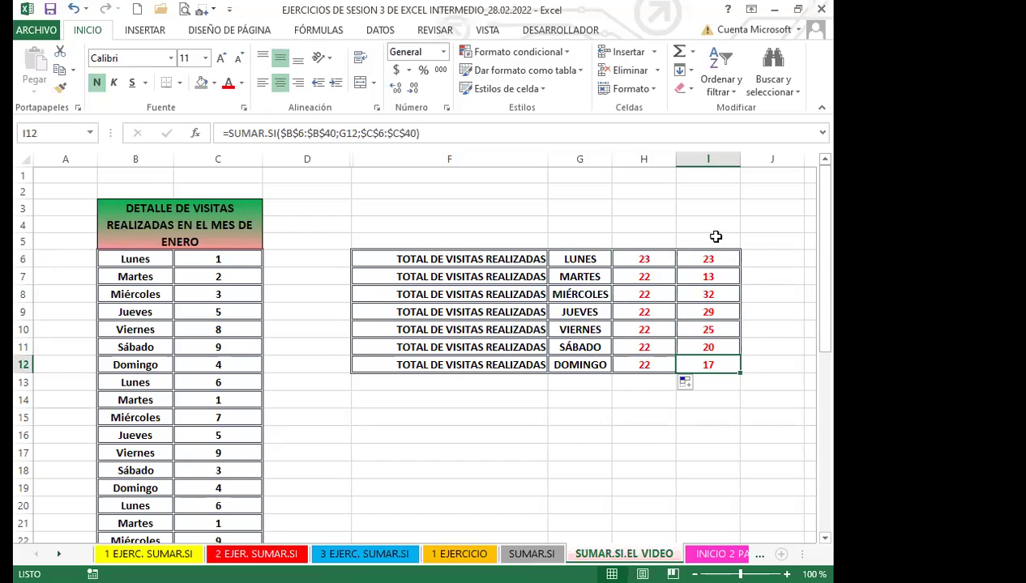
# - Compare the typed "Lunes" criterion and relative ranges in H6 and H12 with the cell-referenced, absolute formula in I6
pyautogui.click(642, 260)
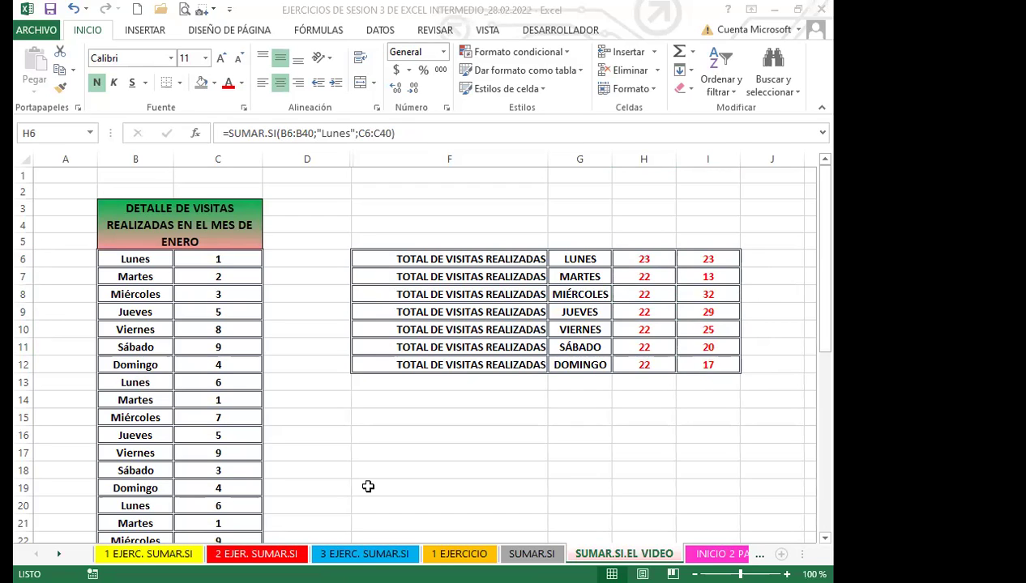
pyautogui.click(695, 257)
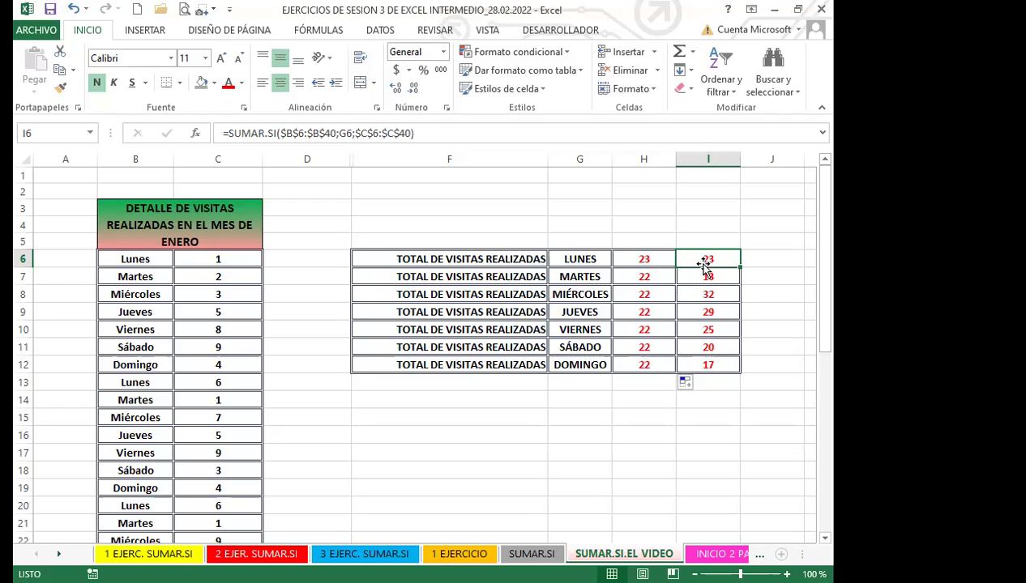
pyautogui.moveTo(720, 258); pyautogui.dragTo(679, 296)
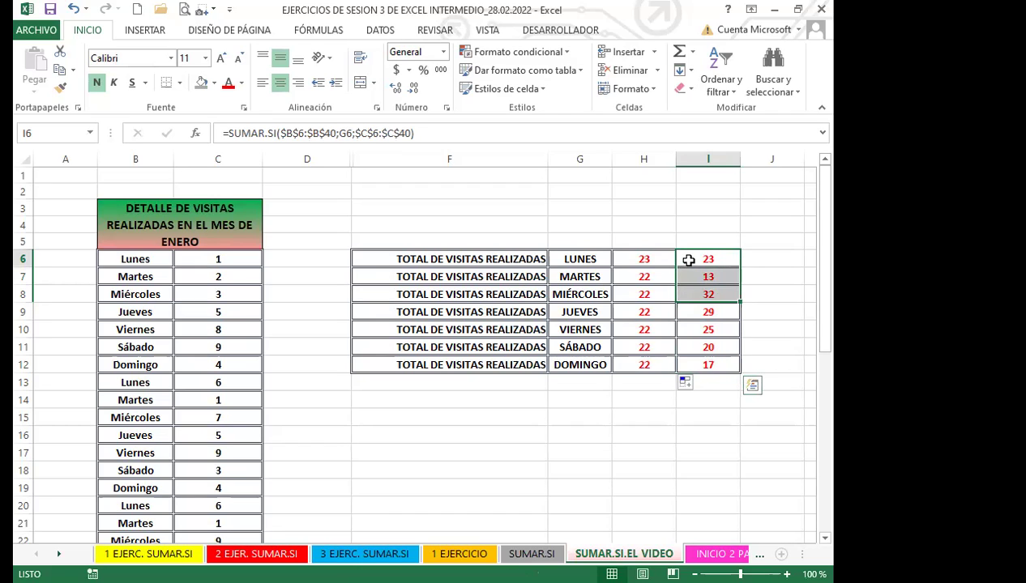
pyautogui.click(647, 260)
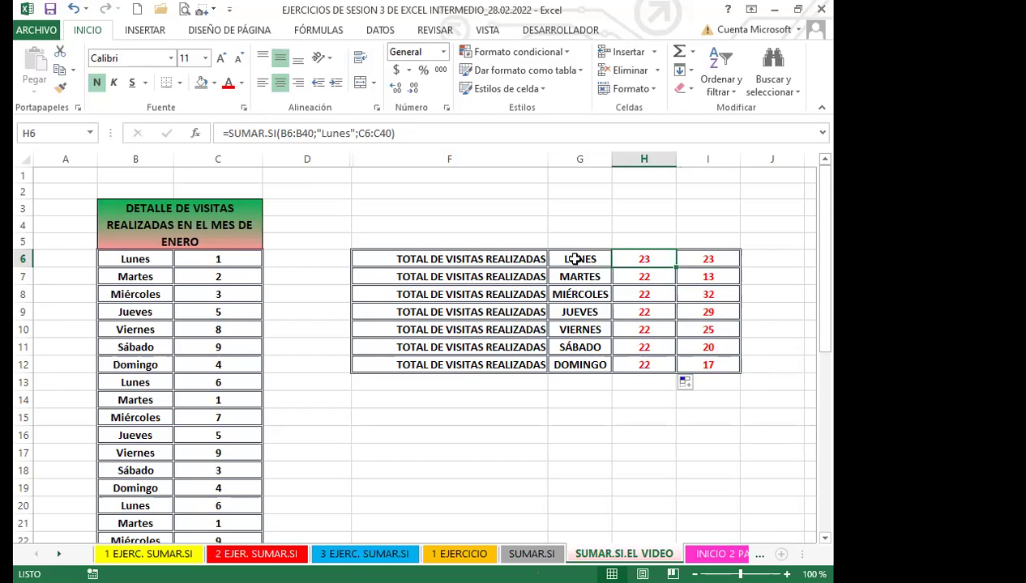
pyautogui.click(689, 262)
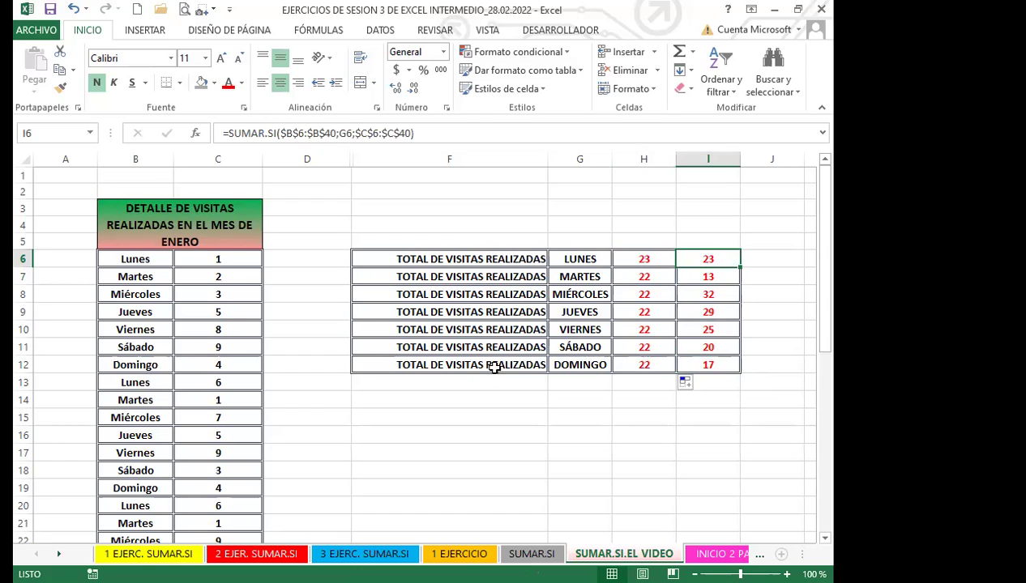
pyautogui.click(430, 414)
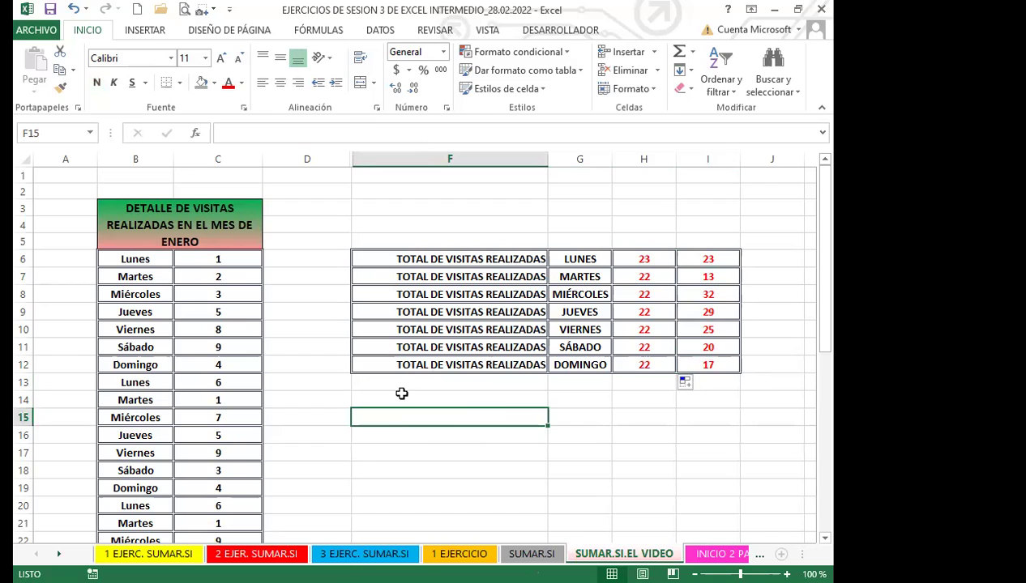
pyautogui.click(422, 435)
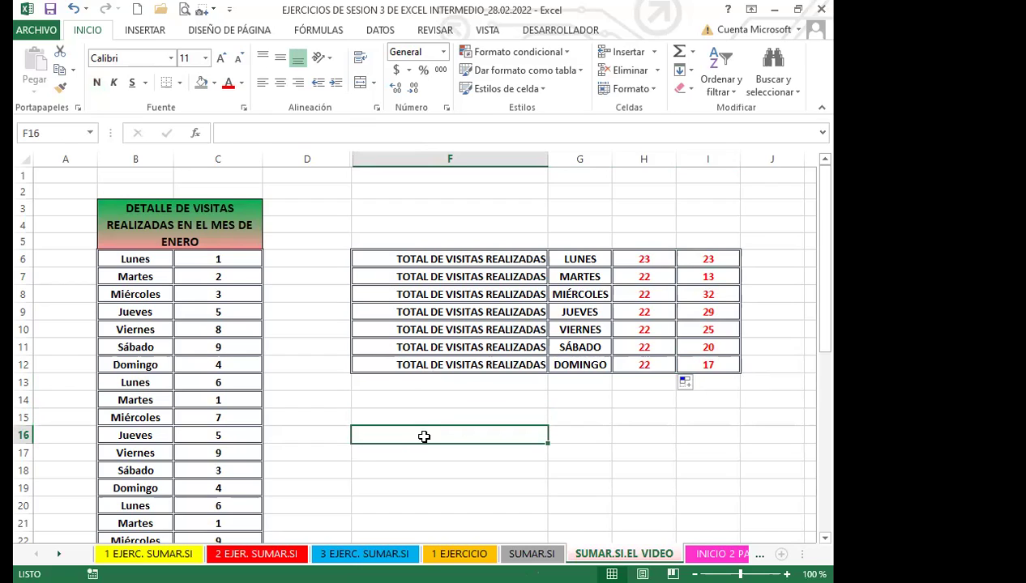
pyautogui.click(388, 413)
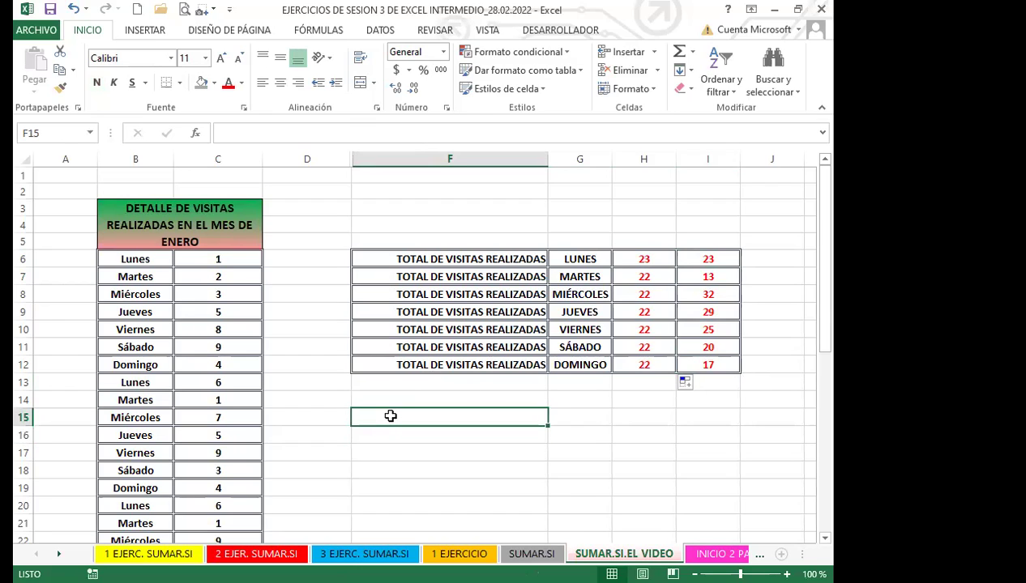
pyautogui.click(645, 367)
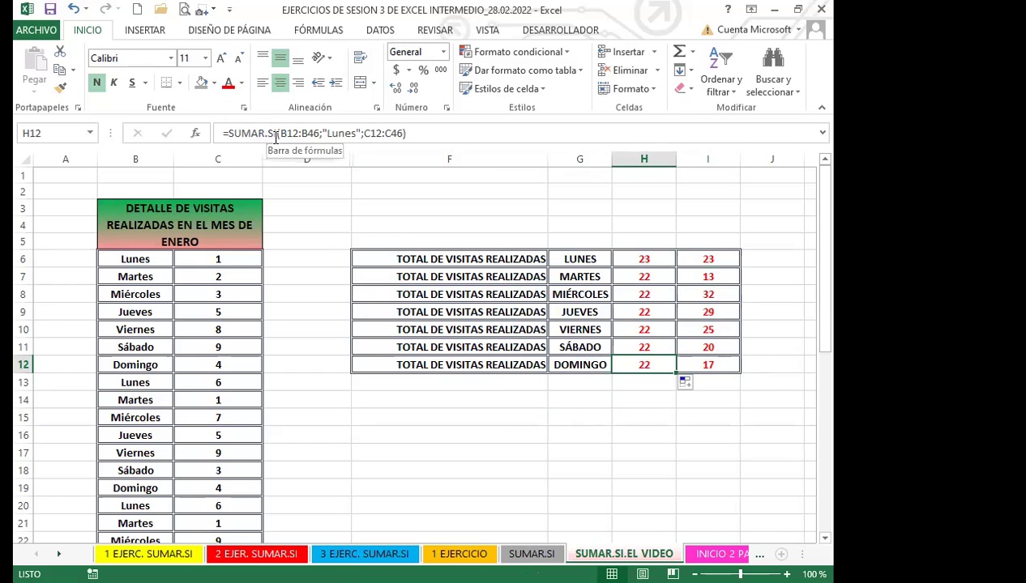
pyautogui.click(456, 395)
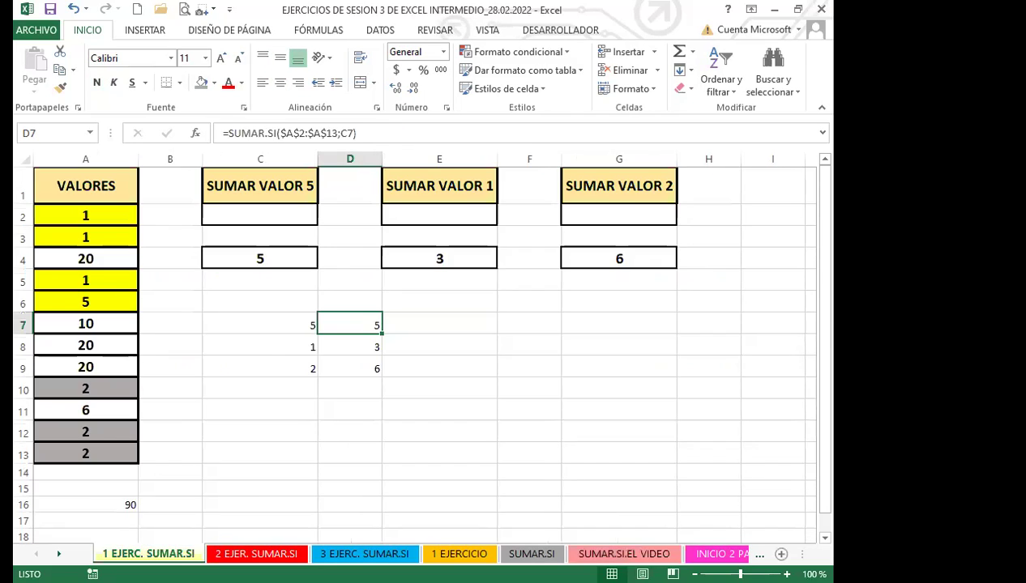
# - On the 2 EJER. SUMAR.SI sheet, enter =SUMAR.SI(A2:A13;">5") in C2 under SUMAR VALOR >5
pyautogui.hotkey('ctrl', 'pagedown')
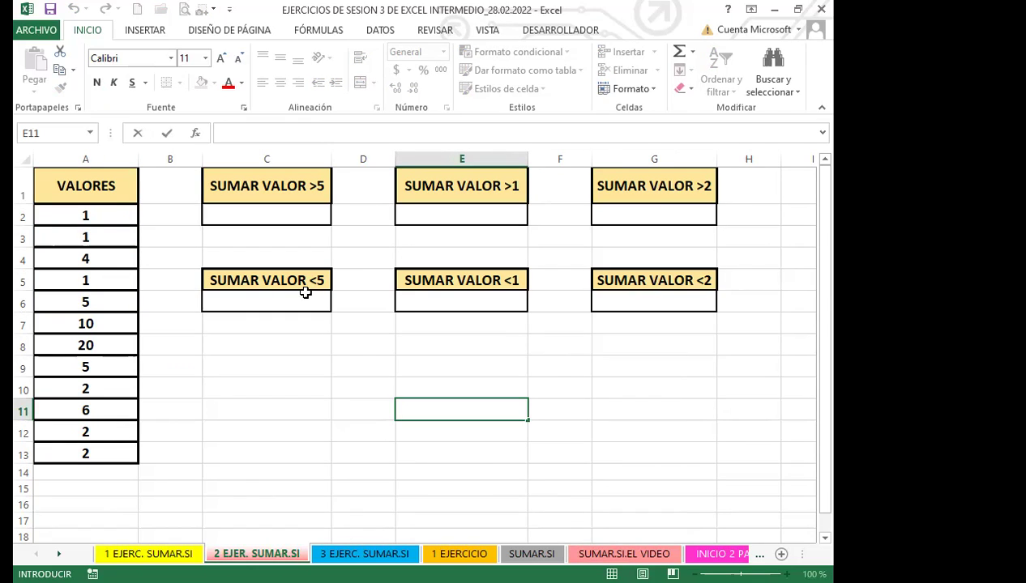
pyautogui.click(307, 216)
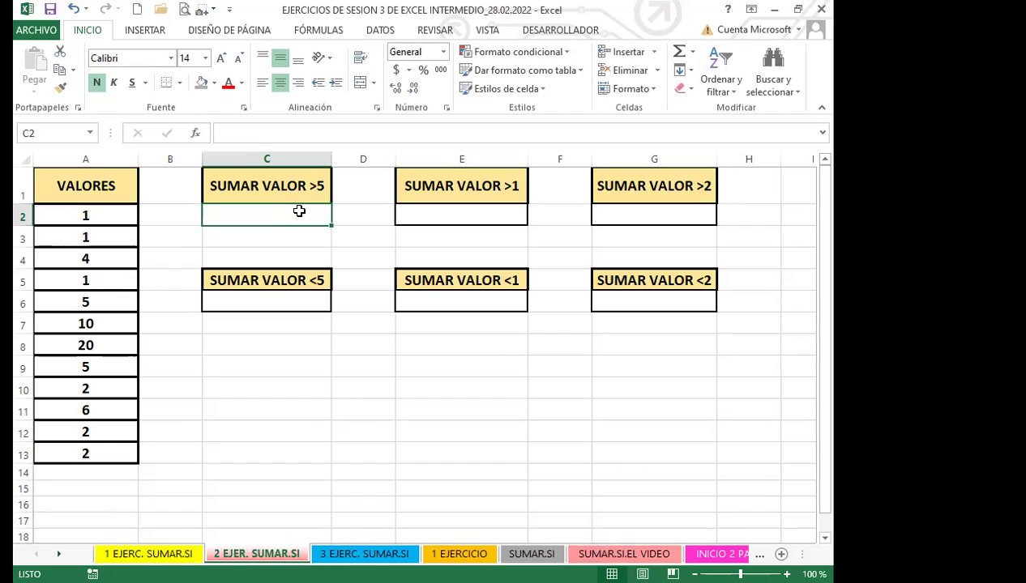
pyautogui.write('=')
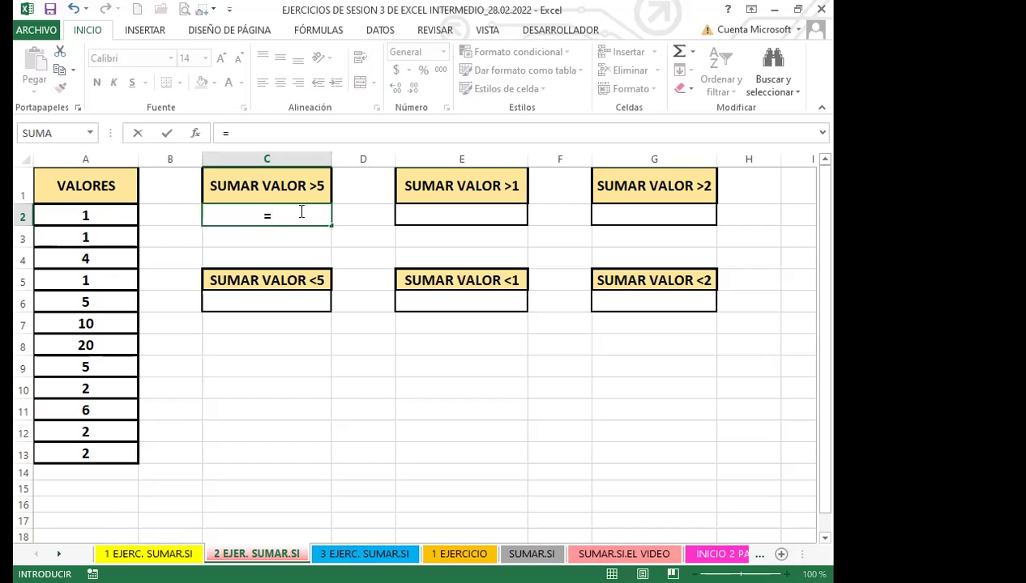
pyautogui.write('SUMAR')
pyautogui.doubleClick(317, 237)
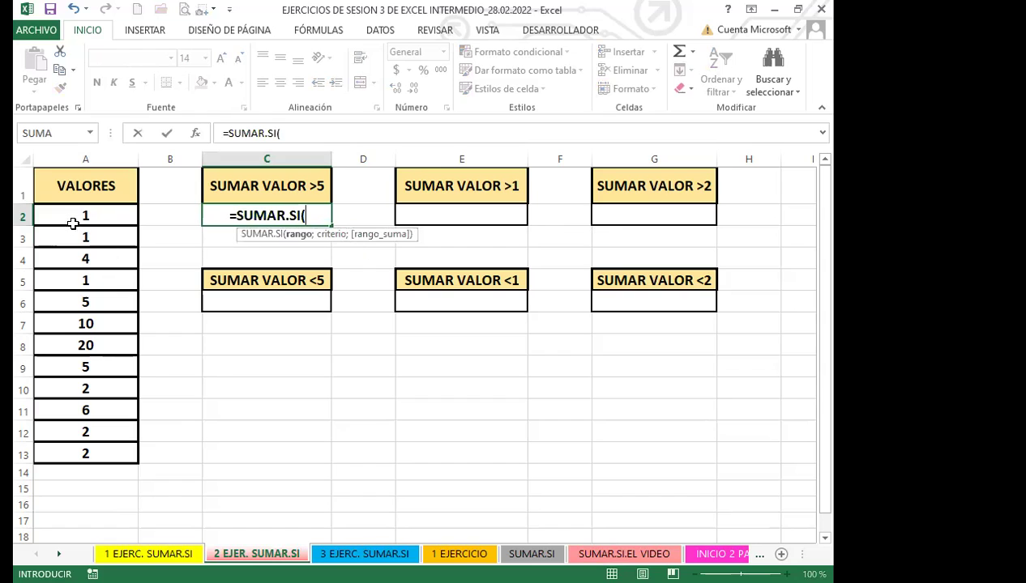
pyautogui.click(109, 222)
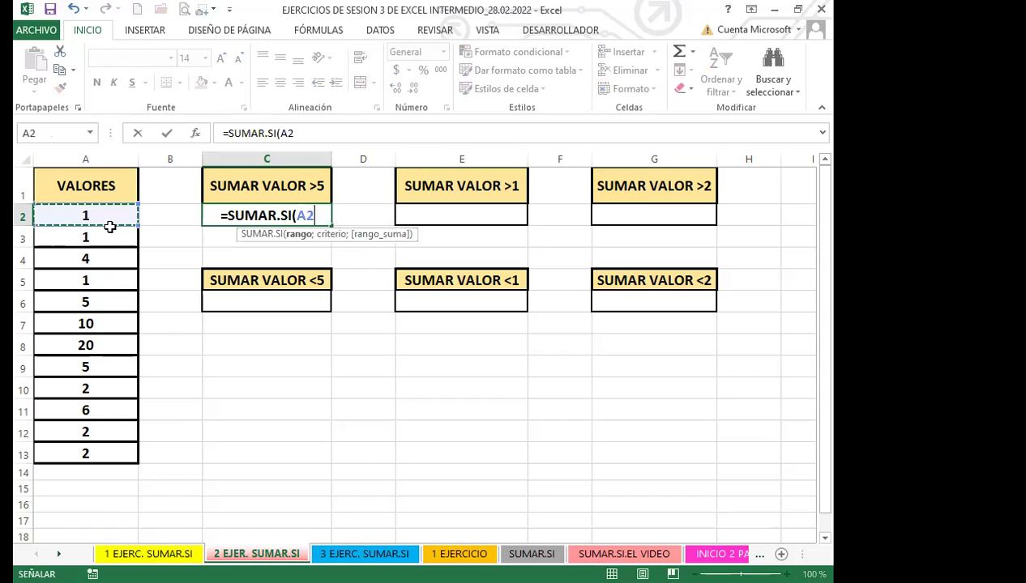
pyautogui.keyDown('shift'); pyautogui.click(110, 457); pyautogui.keyUp('shift')
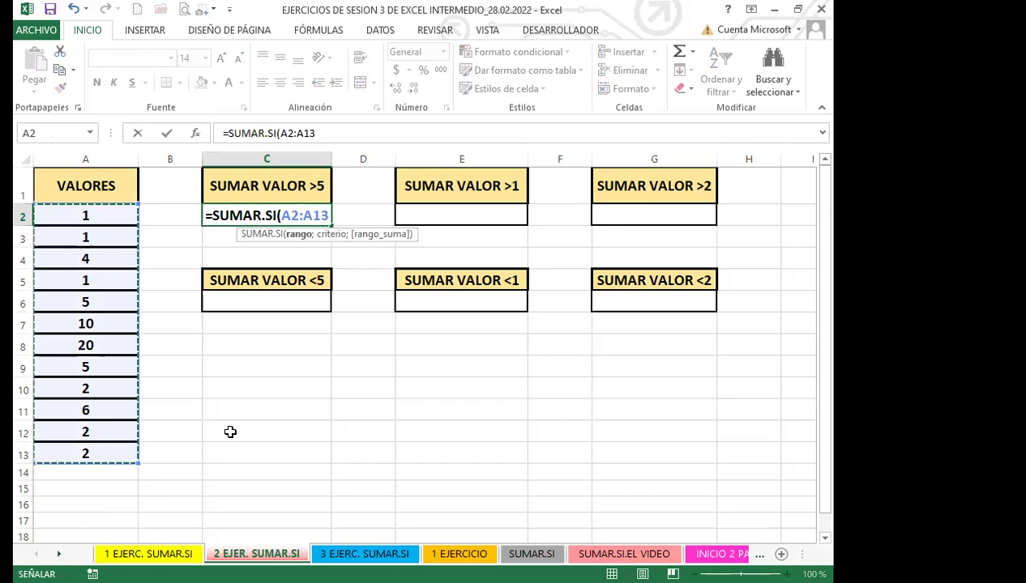
pyautogui.write(';')
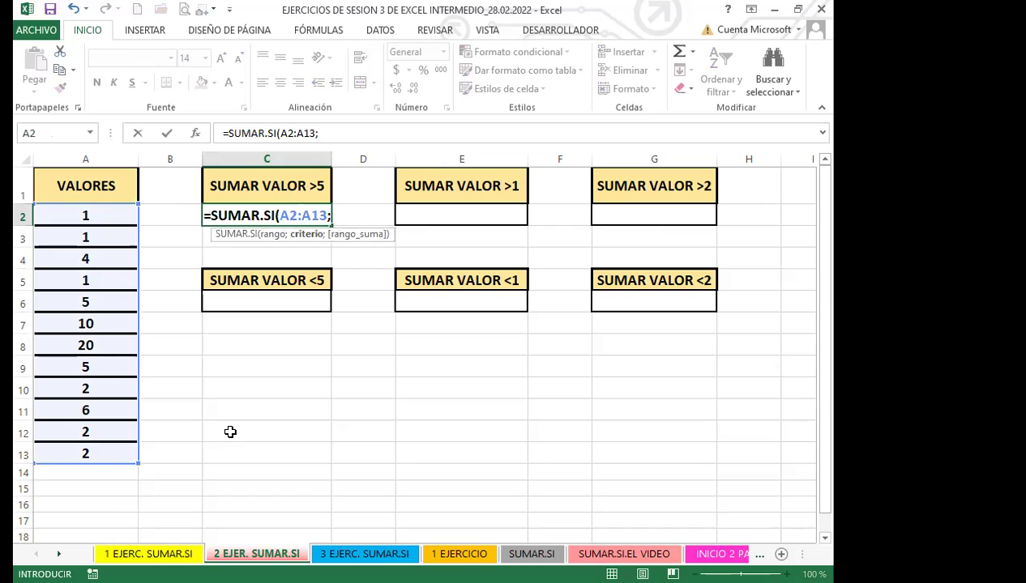
pyautogui.write('"')
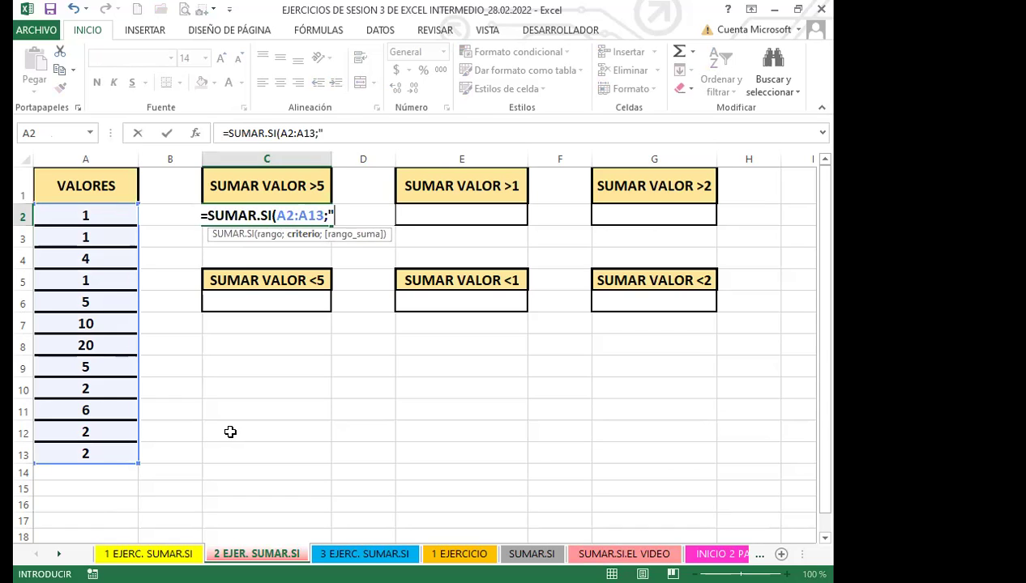
pyautogui.write('>')
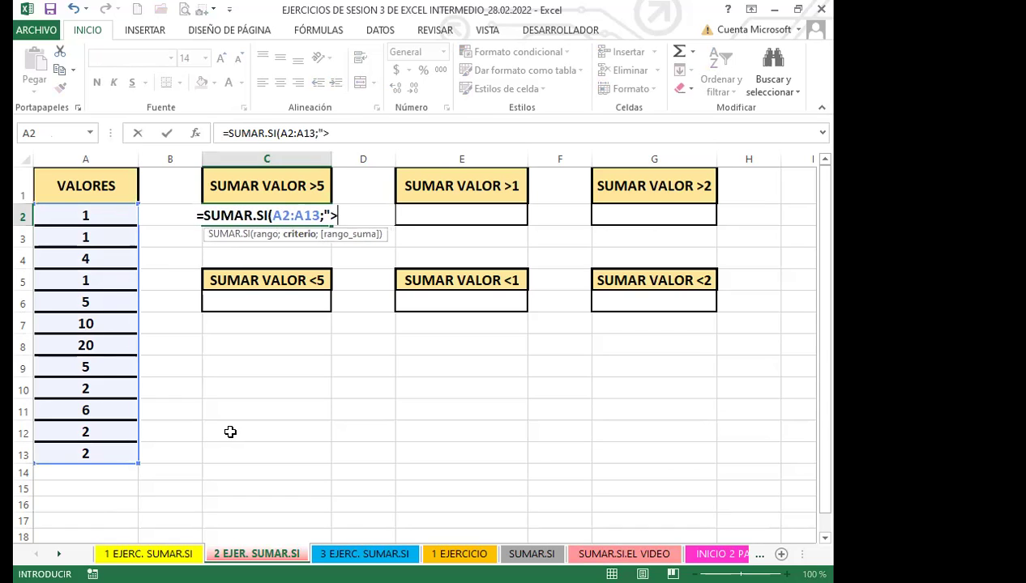
pyautogui.write('5')
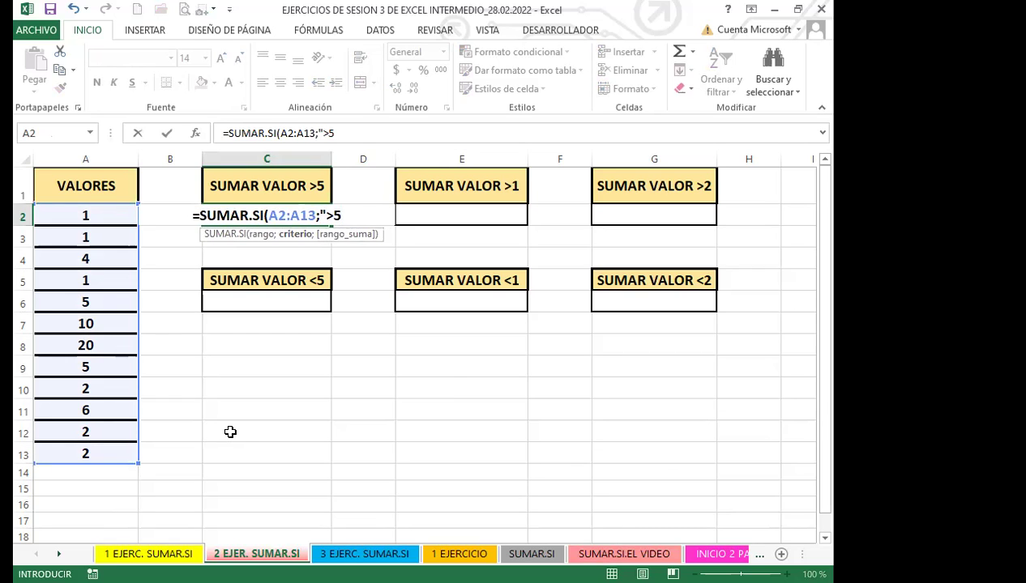
pyautogui.write('")')
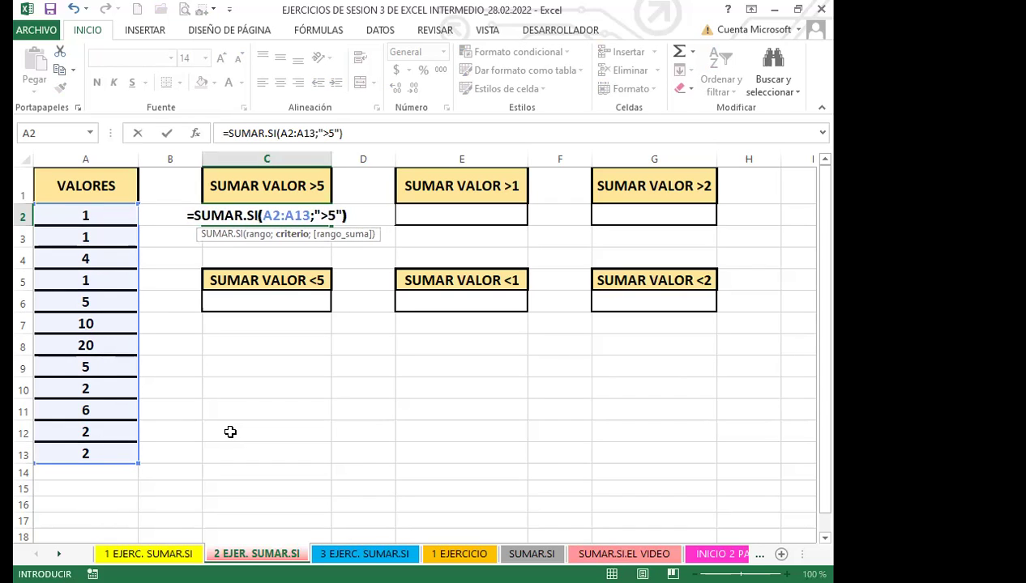
pyautogui.press('Return')
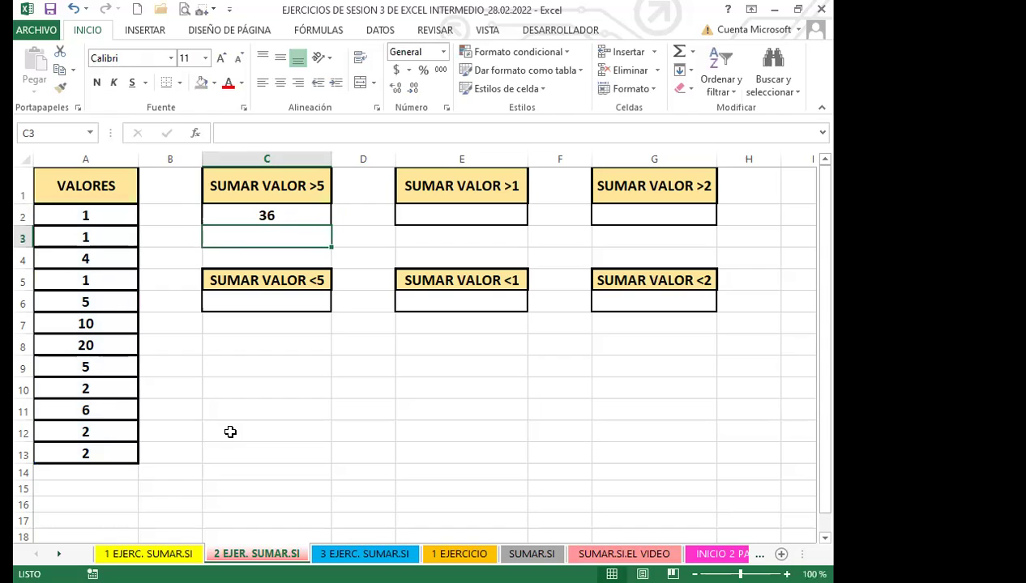
# - Check the C2 total by selecting the VALORES entries greater than 5 together: A7, A8 and A11
pyautogui.click(304, 208)
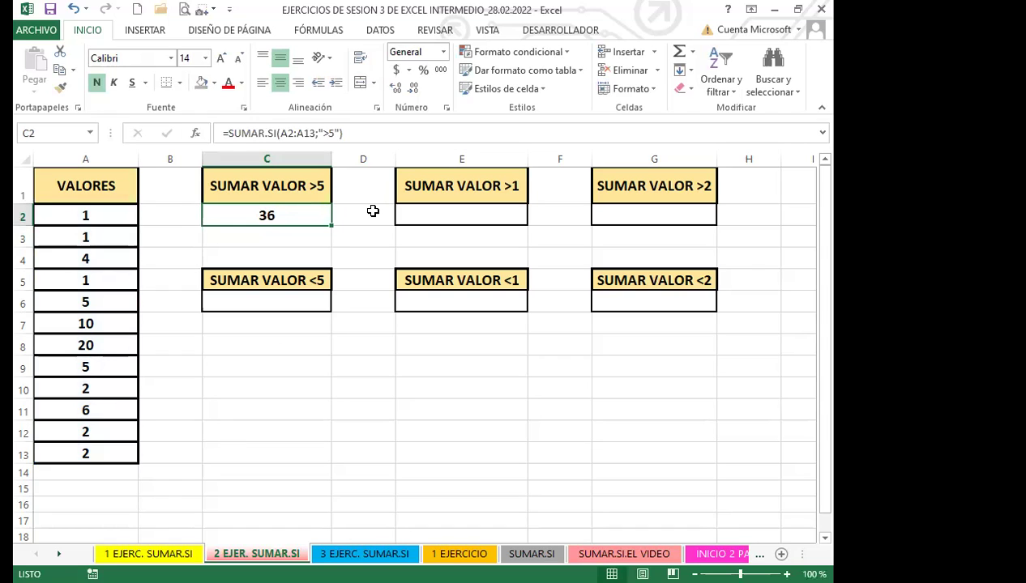
pyautogui.click(103, 320)
pyautogui.keyDown('ctrl'); pyautogui.click(100, 344); pyautogui.keyUp('ctrl')
pyautogui.keyDown('ctrl'); pyautogui.click(106, 412); pyautogui.keyUp('ctrl')
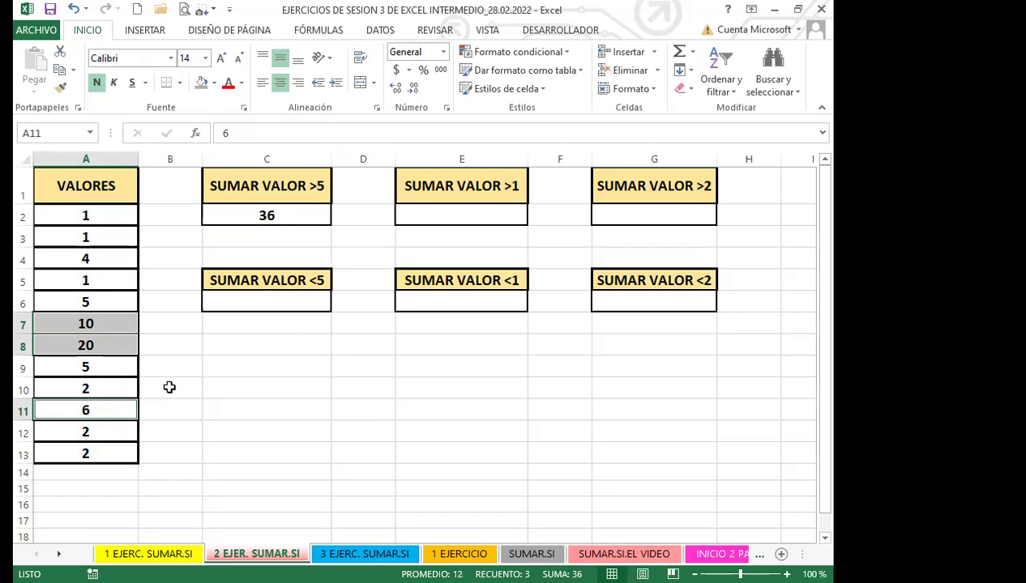
# - Enter =SUMAR.SI(A2:A13;">1") in E2 under SUMAR VALOR >1, with the criterion in quotation marks
pyautogui.click(480, 221)
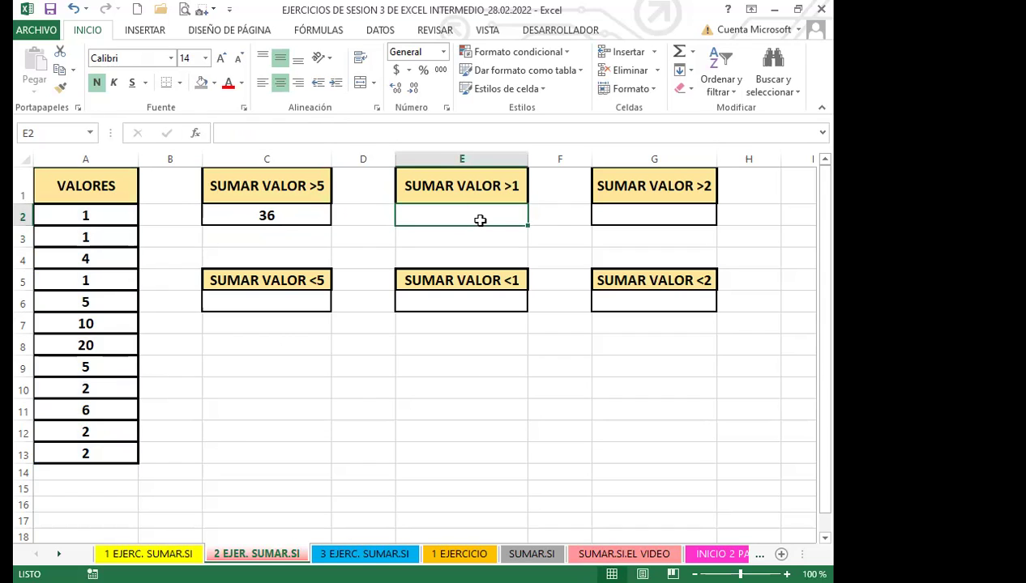
pyautogui.write('=')
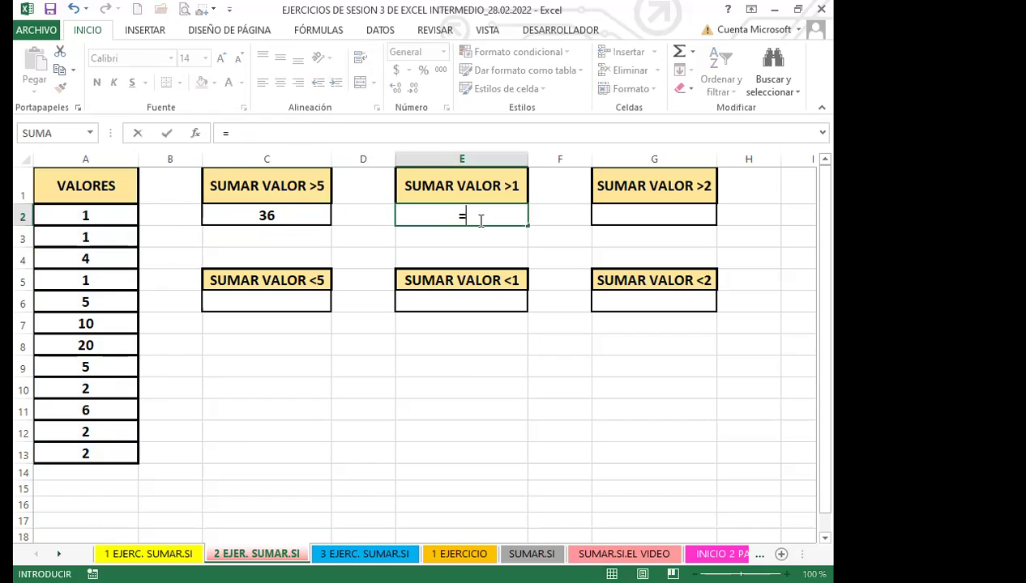
pyautogui.write('SUMAR')
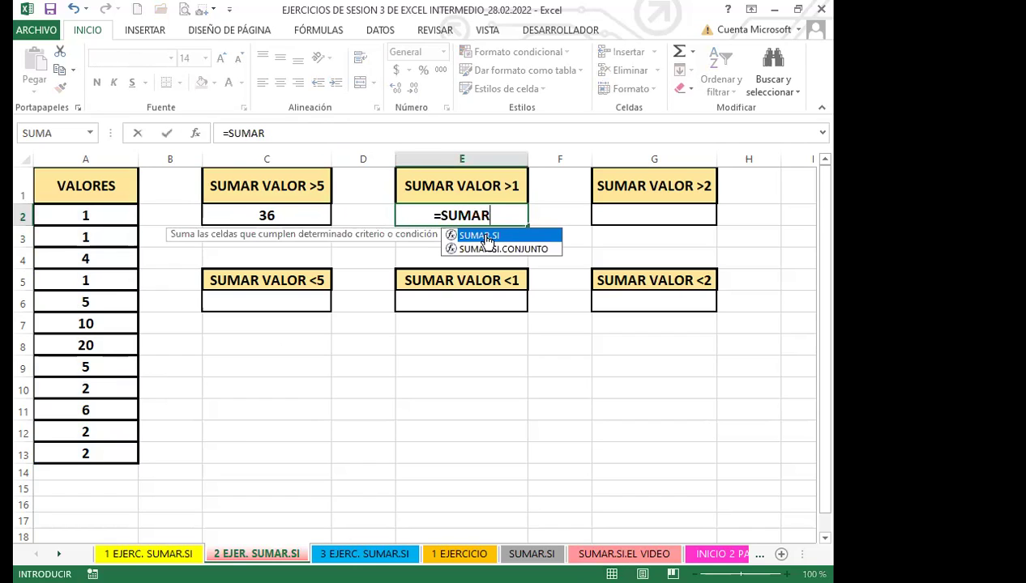
pyautogui.press('Tab')
pyautogui.click(114, 206)
pyautogui.moveTo(106, 243); pyautogui.dragTo(110, 442)
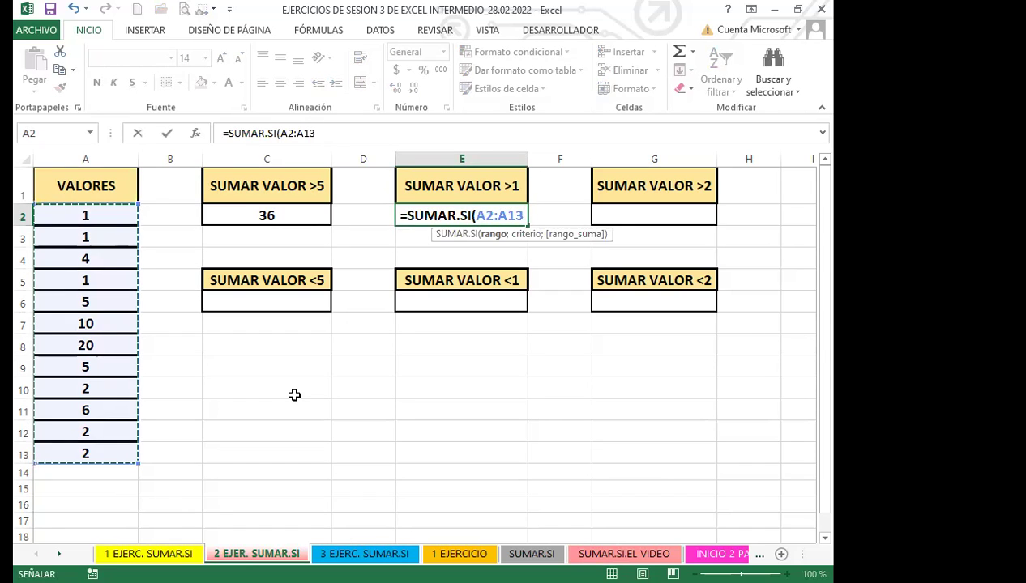
pyautogui.write(';')
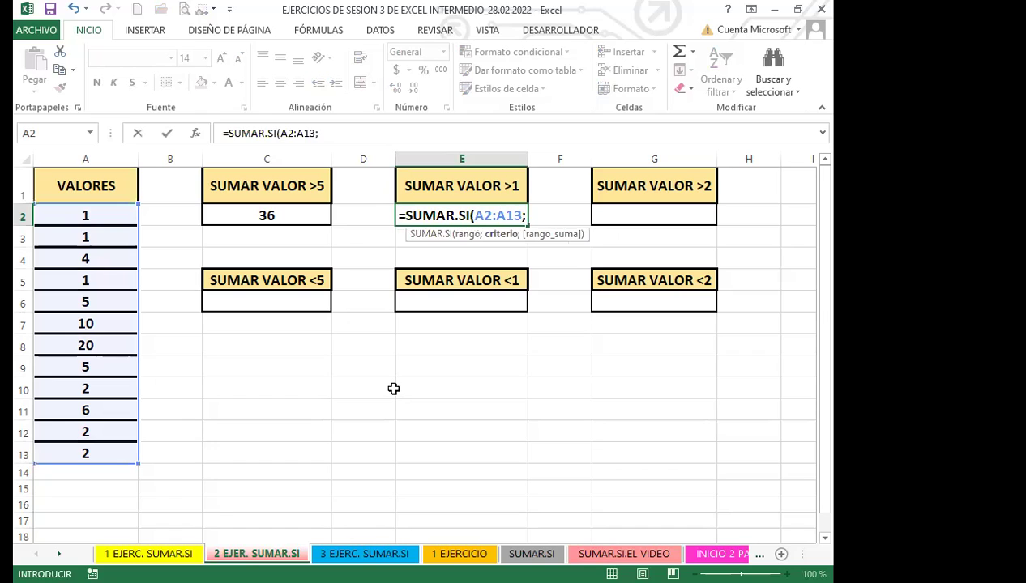
pyautogui.write('>1')
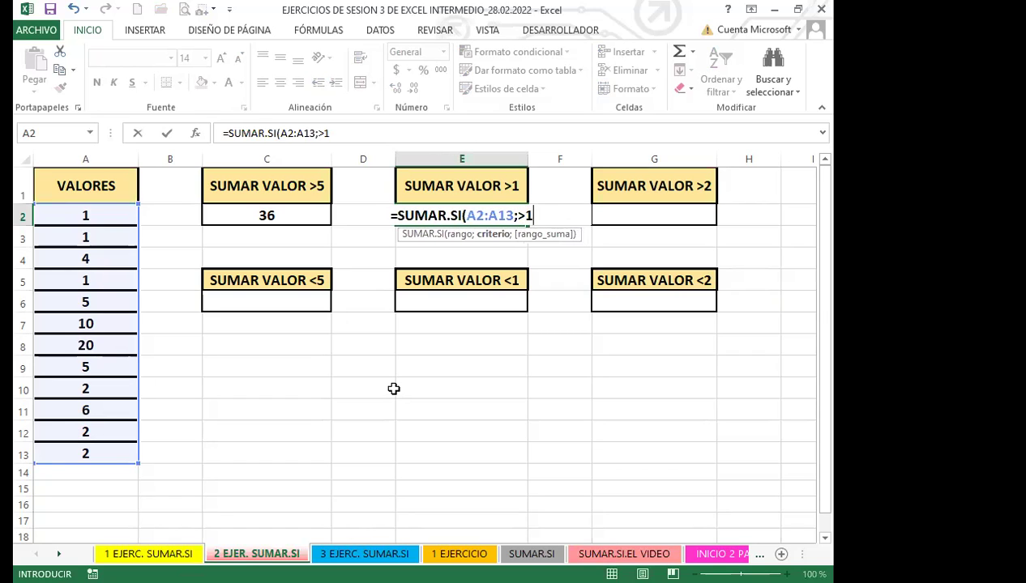
pyautogui.press('F2')
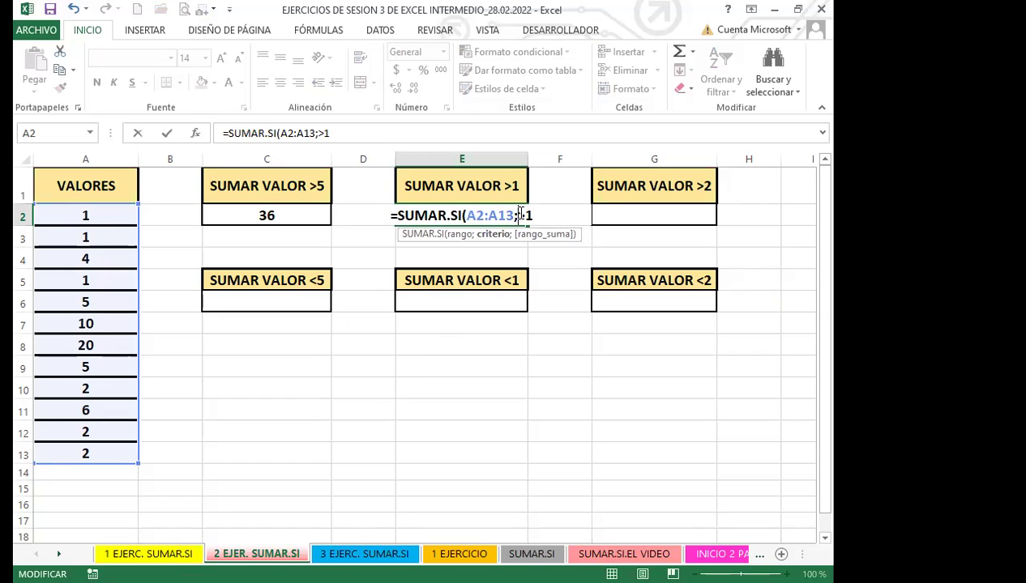
pyautogui.write('"')
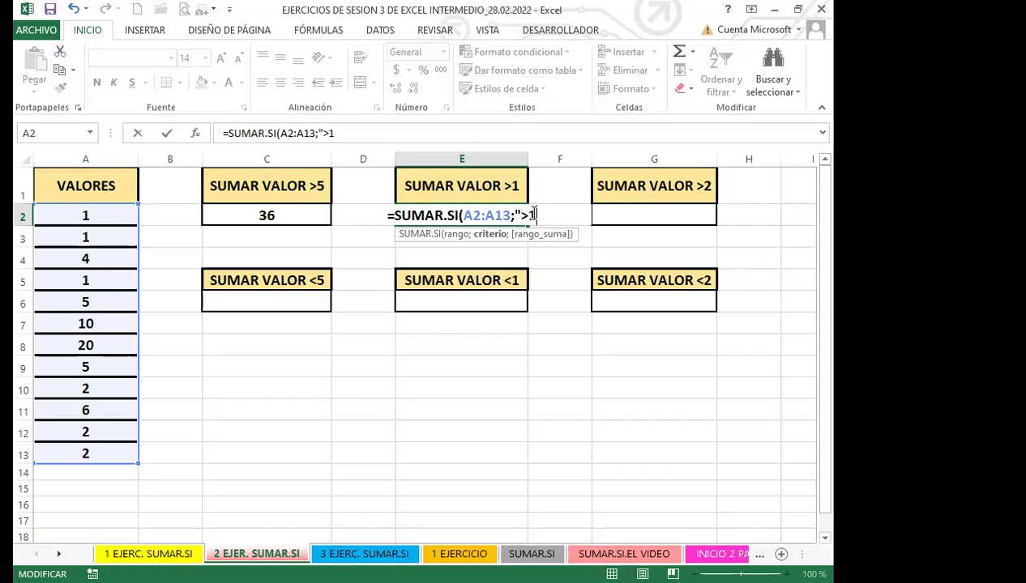
pyautogui.write('"')
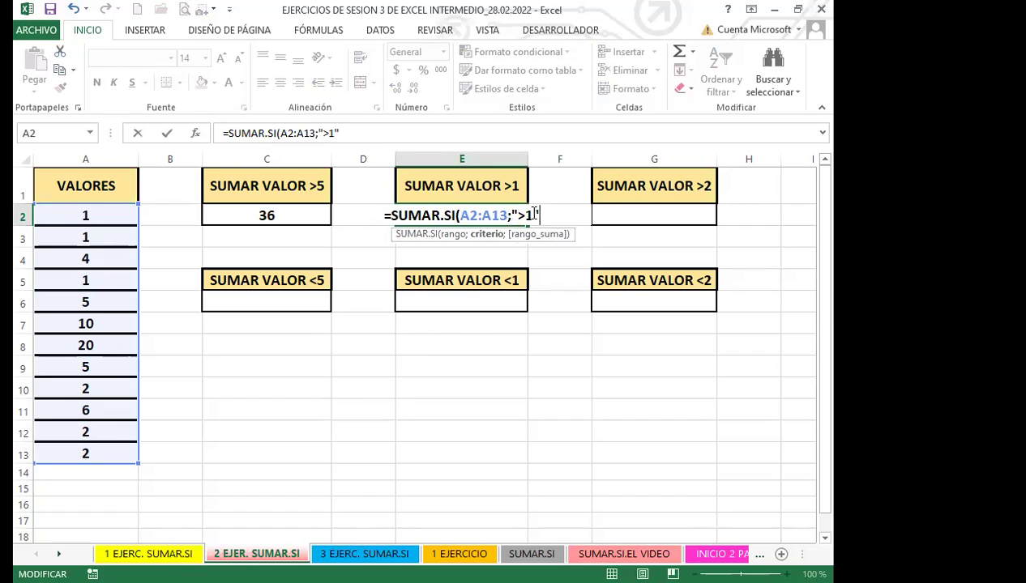
pyautogui.press('Return')
pyautogui.click(494, 218)
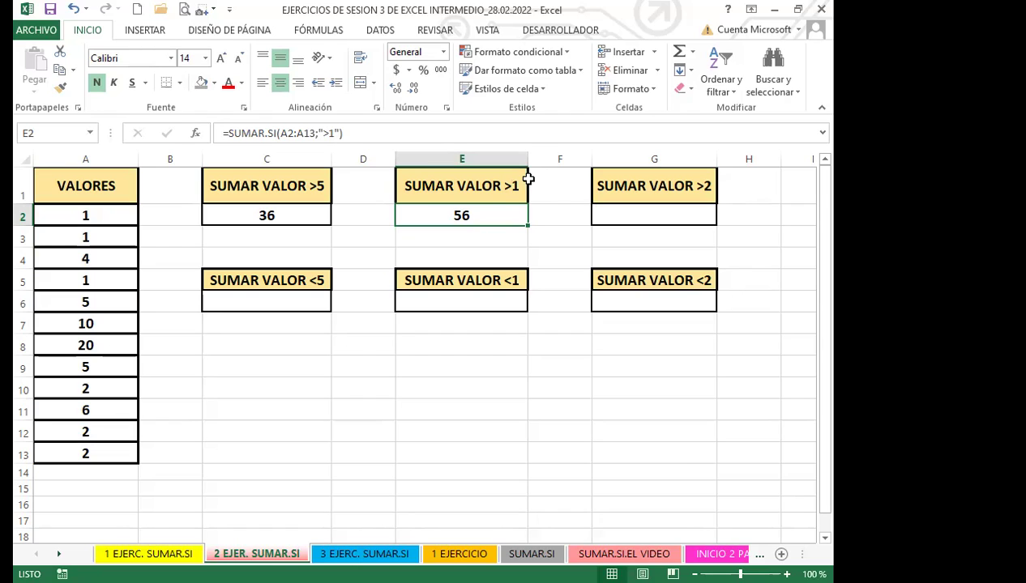
# - Try to enter a SUMAR.SI formula in C6 for A2:A13 with criterion "<5", separating the arguments with a comma
pyautogui.click(244, 305)
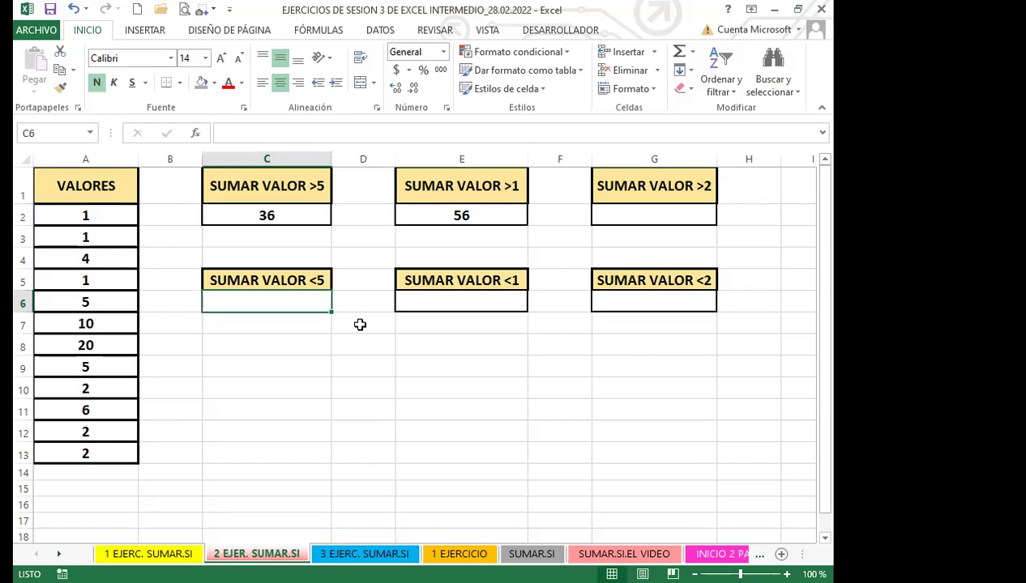
pyautogui.write('=SUMAR')
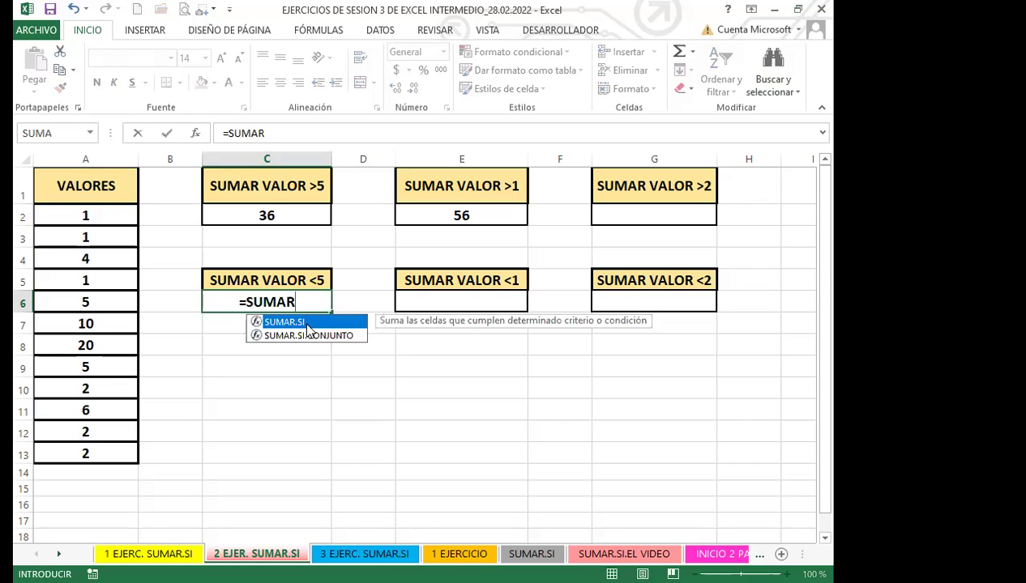
pyautogui.doubleClick(307, 326)
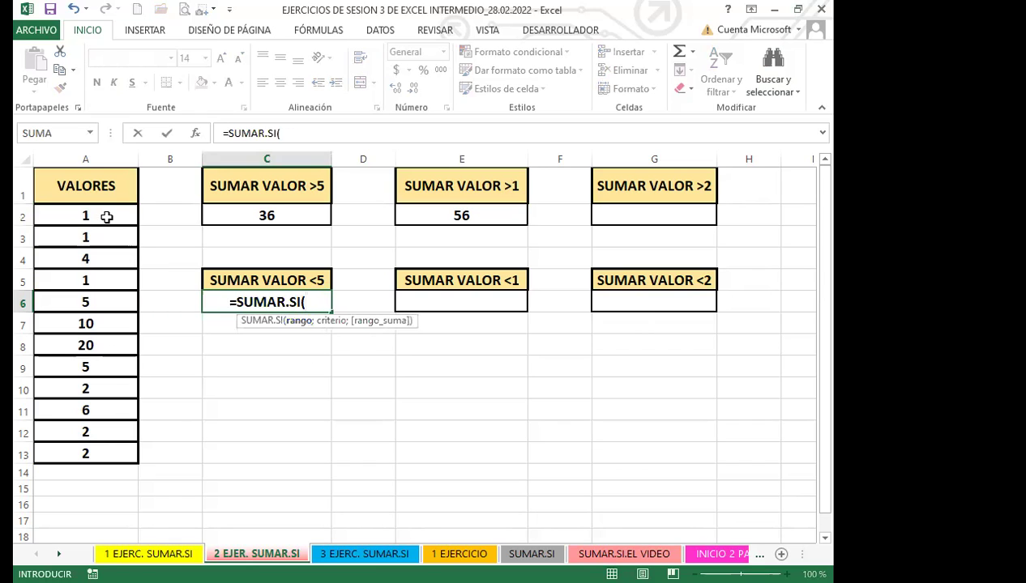
pyautogui.click(106, 220)
pyautogui.keyDown('shift'); pyautogui.click(100, 451); pyautogui.keyUp('shift')
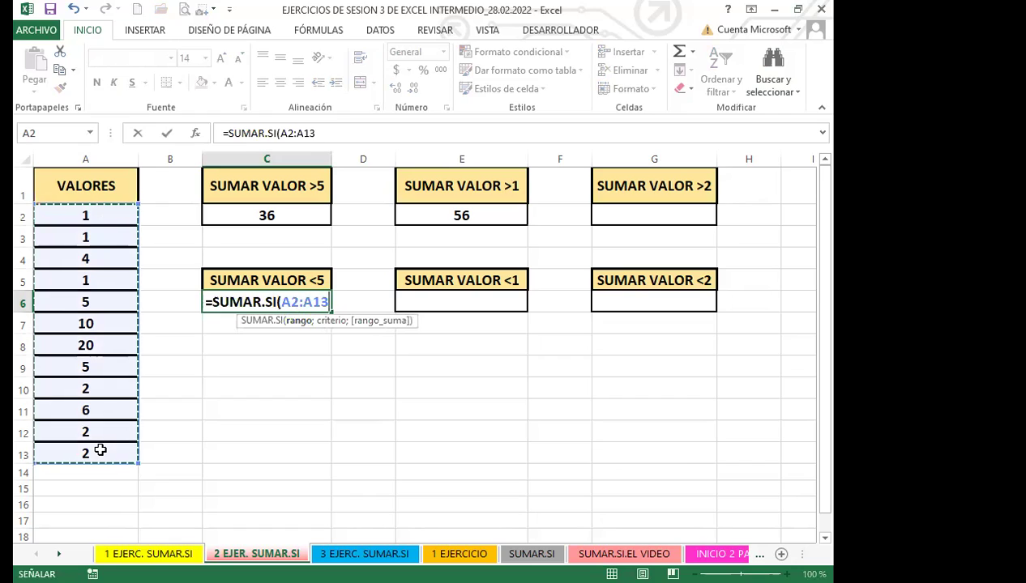
pyautogui.write(',"')
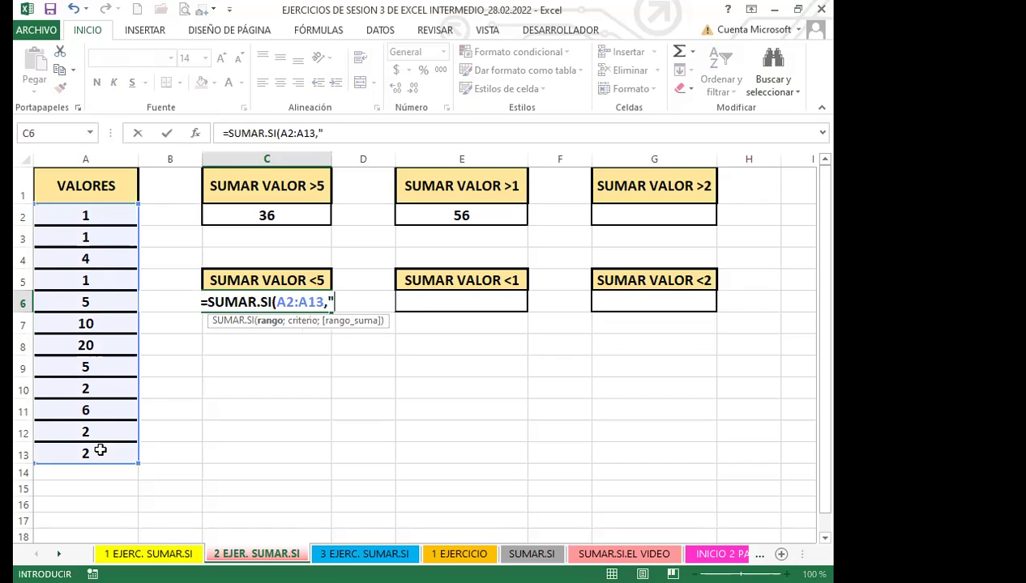
pyautogui.write('<')
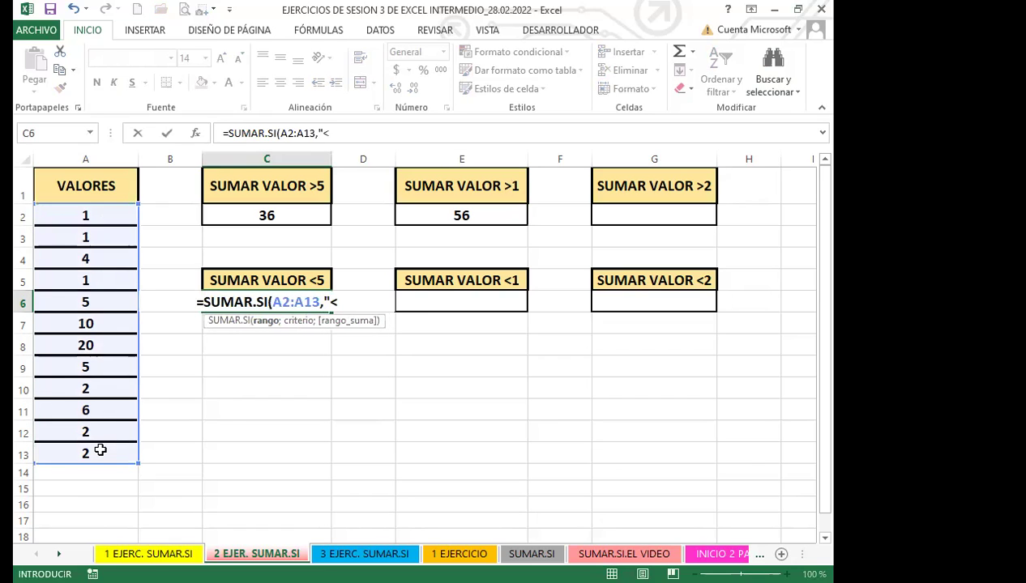
pyautogui.write('5')
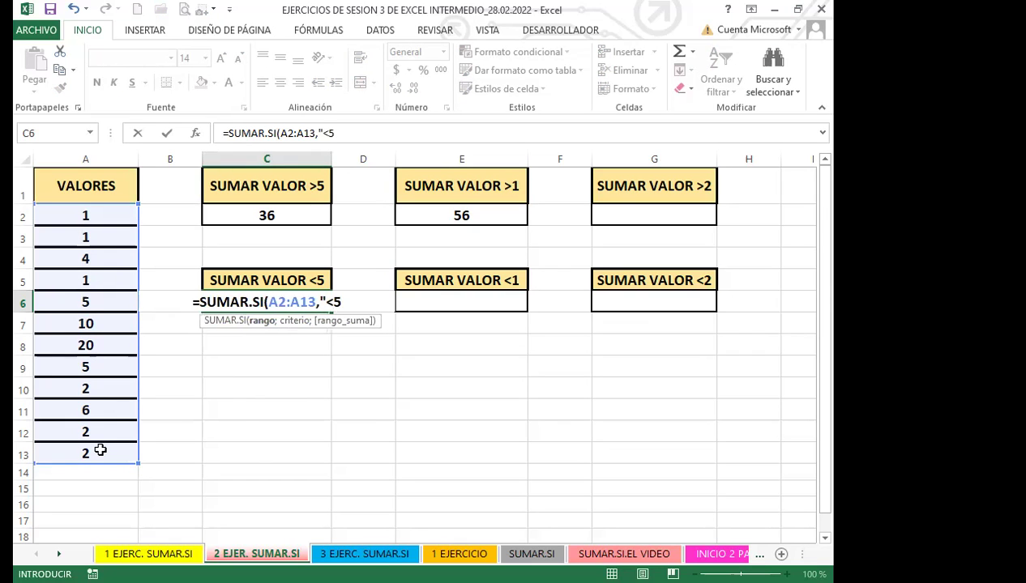
pyautogui.write('"')
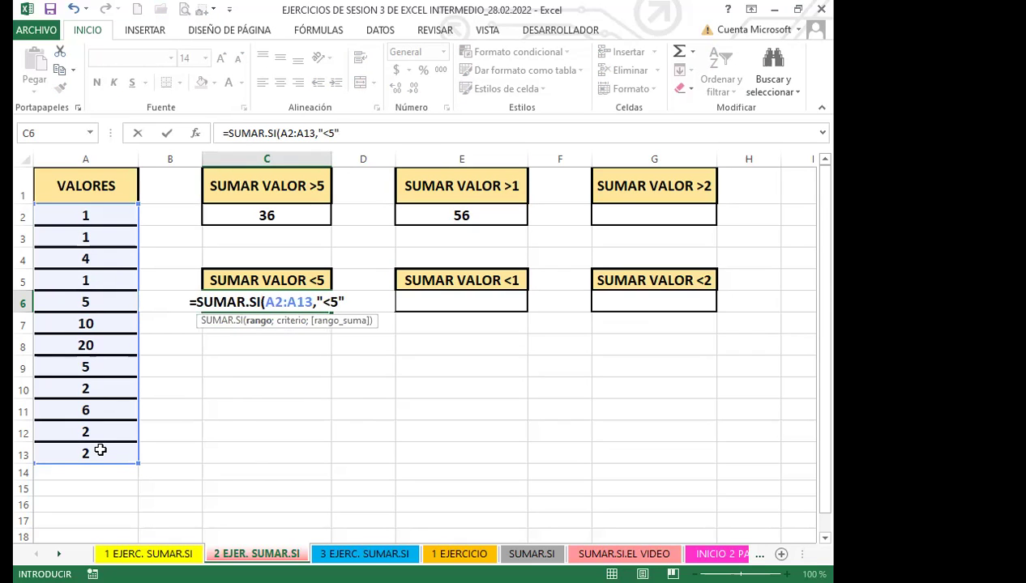
pyautogui.press('Return')
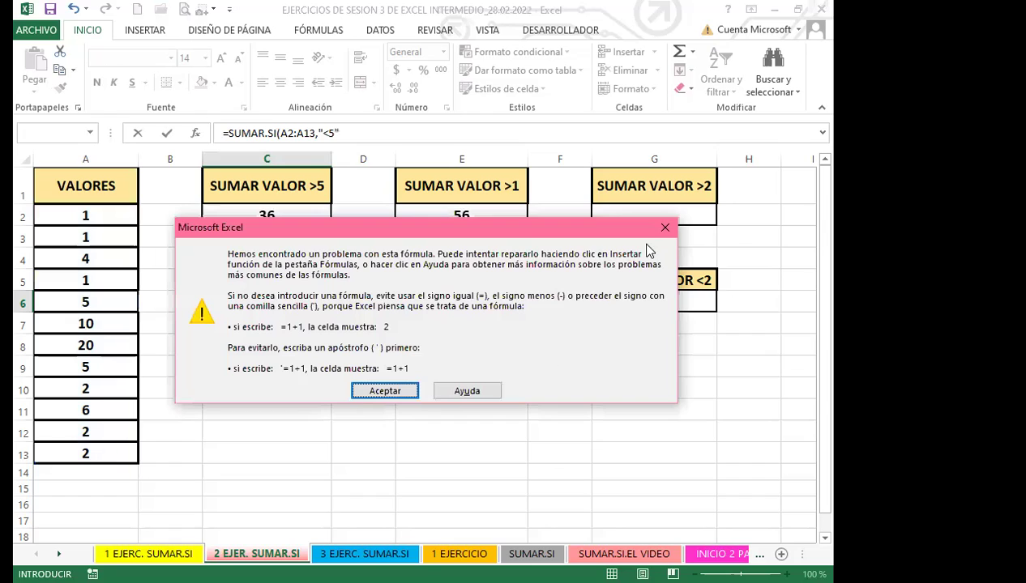
# - Replace the comma in the C6 formula with a semicolon so it reads =SUMAR.SI(A2:A13;"<5"), and enter it
pyautogui.press('Return')
pyautogui.click(317, 301)
pyautogui.press('BackSpace')
pyautogui.write(';')
pyautogui.press('Return')
pyautogui.click(313, 302)
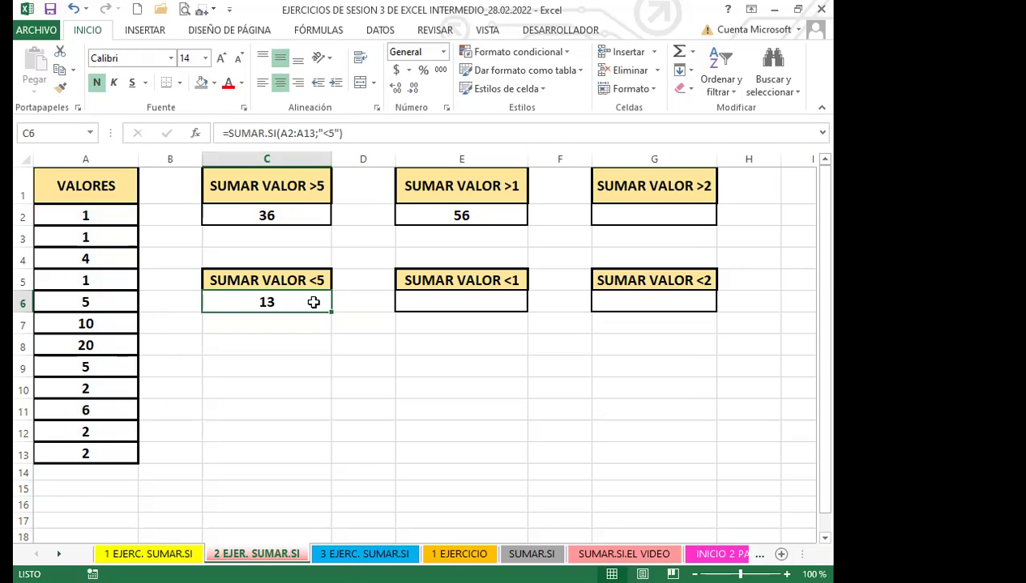
# - Enter =SUMAR.SI(A2:A13;"<5") in E6 under SUMAR VALOR <1
pyautogui.click(468, 305)
pyautogui.write('=')
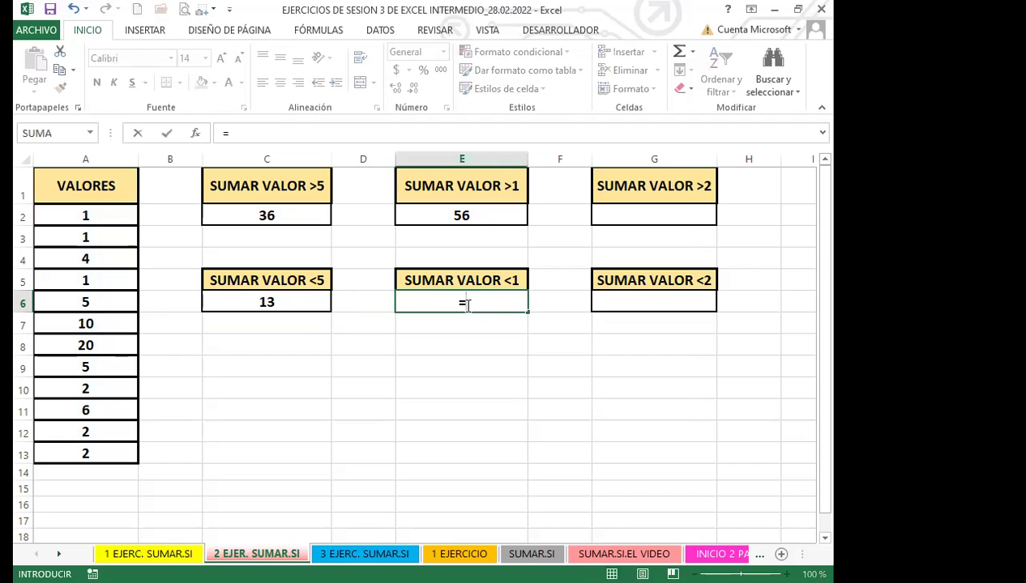
pyautogui.write('SUMAR.SI(')
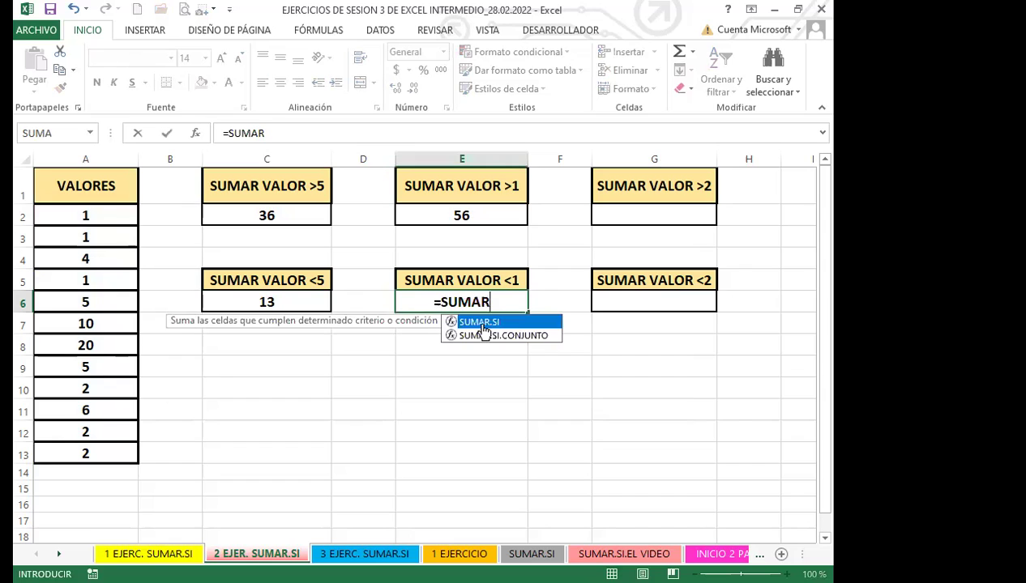
pyautogui.doubleClick(484, 322)
pyautogui.click(109, 214)
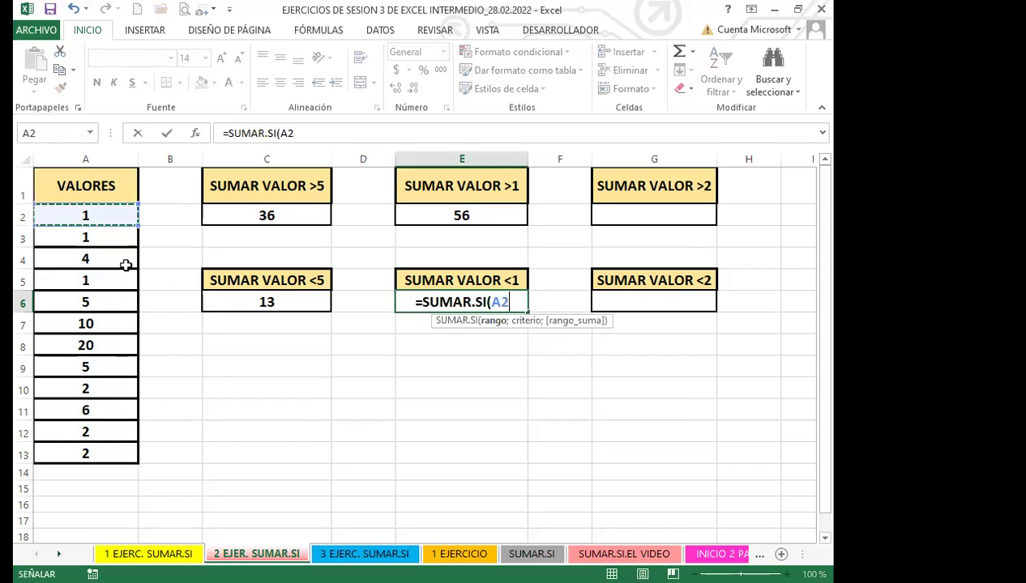
pyautogui.keyDown('shift'); pyautogui.click(118, 455); pyautogui.keyUp('shift')
pyautogui.write(';"')
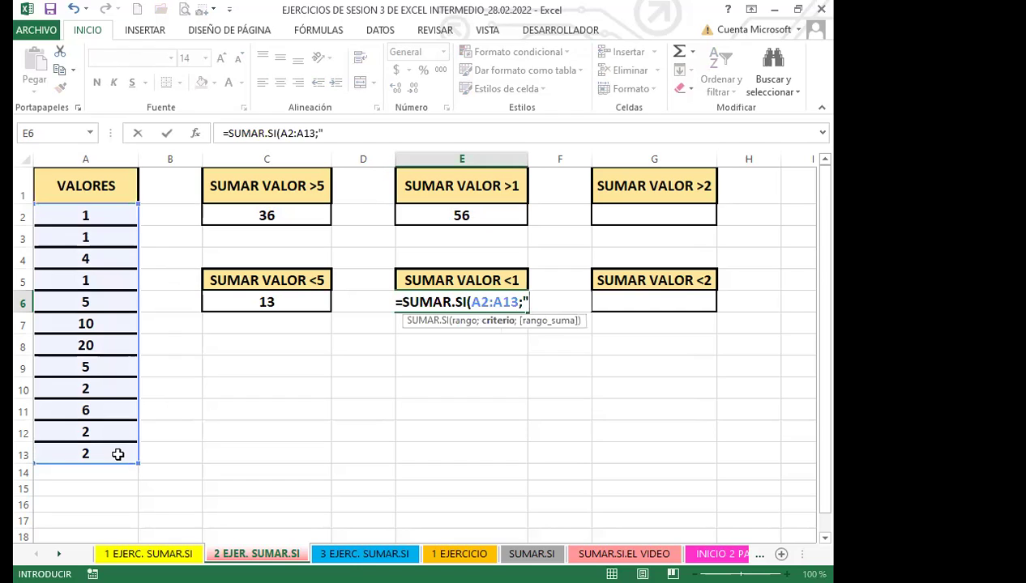
pyautogui.write('>')
pyautogui.press('BackSpace')
pyautogui.write('<5"')
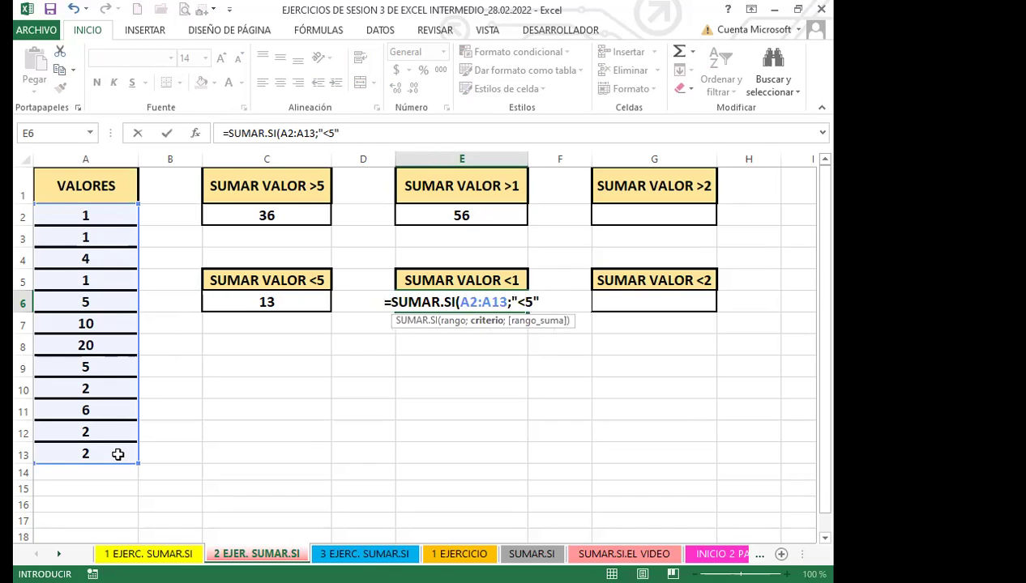
pyautogui.write(')')
pyautogui.press('Return')
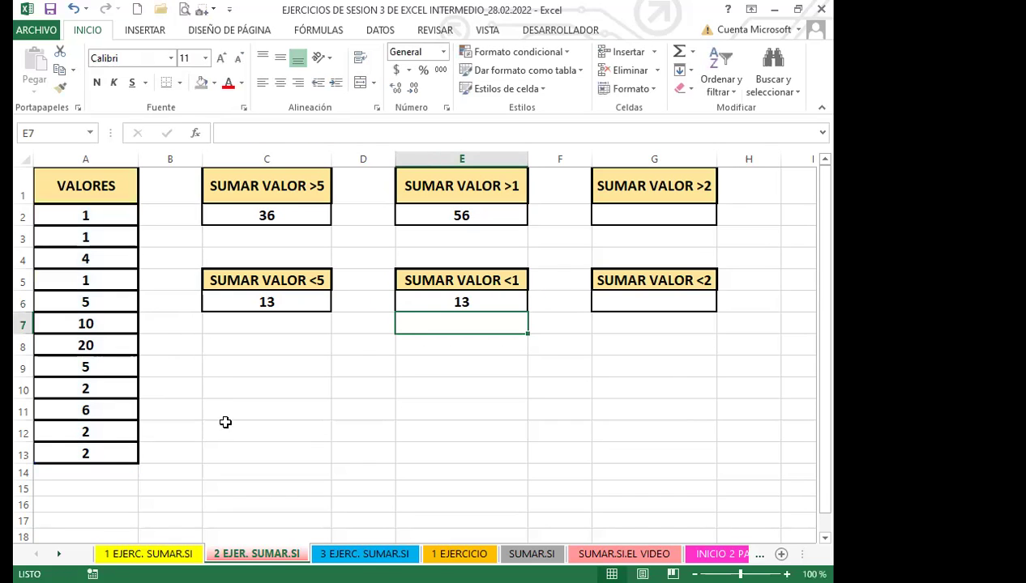
pyautogui.click(427, 309)
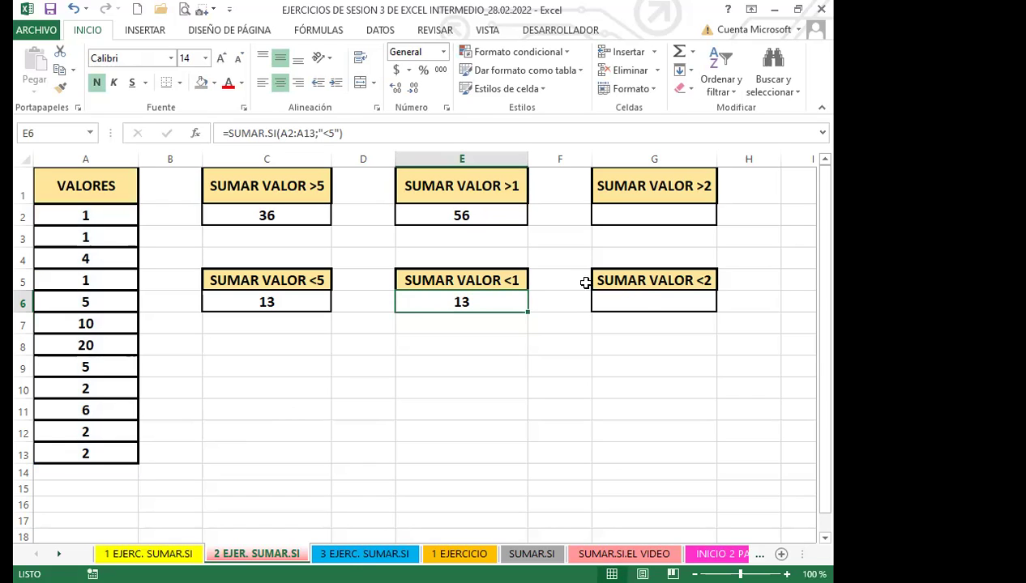
# - Enter a SUMAR.SI formula in G6 under SUMAR VALOR <2, with range A2:A13 and criterion "<2" in quotation marks
pyautogui.click(640, 301)
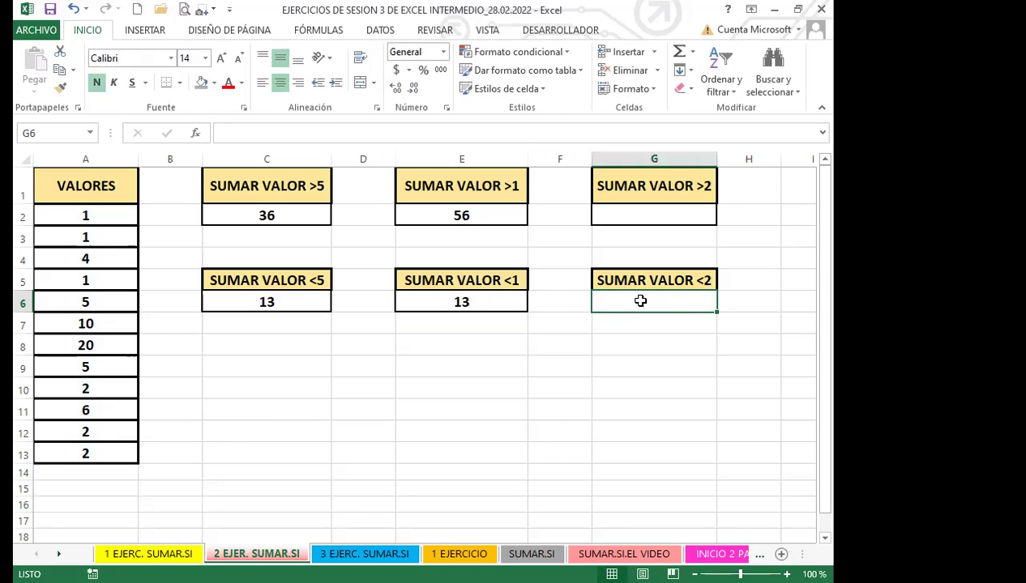
pyautogui.write('=')
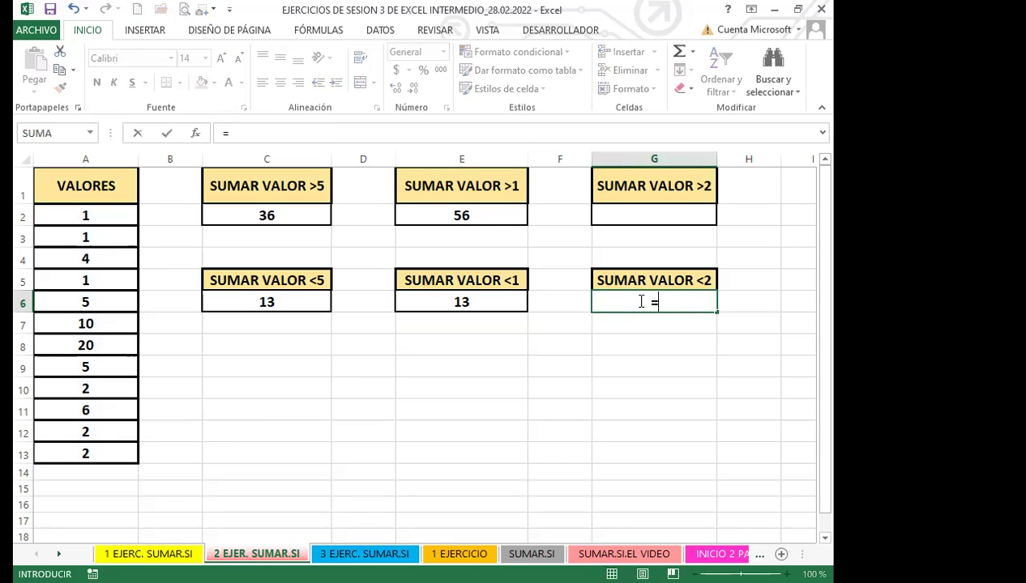
pyautogui.write('UMAR')
pyautogui.press('BackSpace')
pyautogui.press('BackSpace')
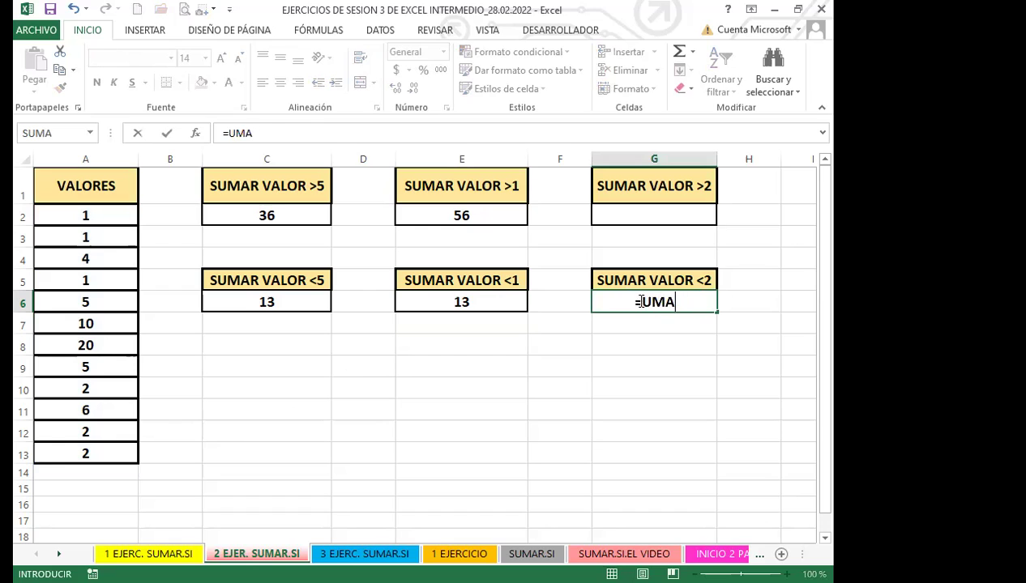
pyautogui.press('BackSpace')
pyautogui.press('BackSpace')
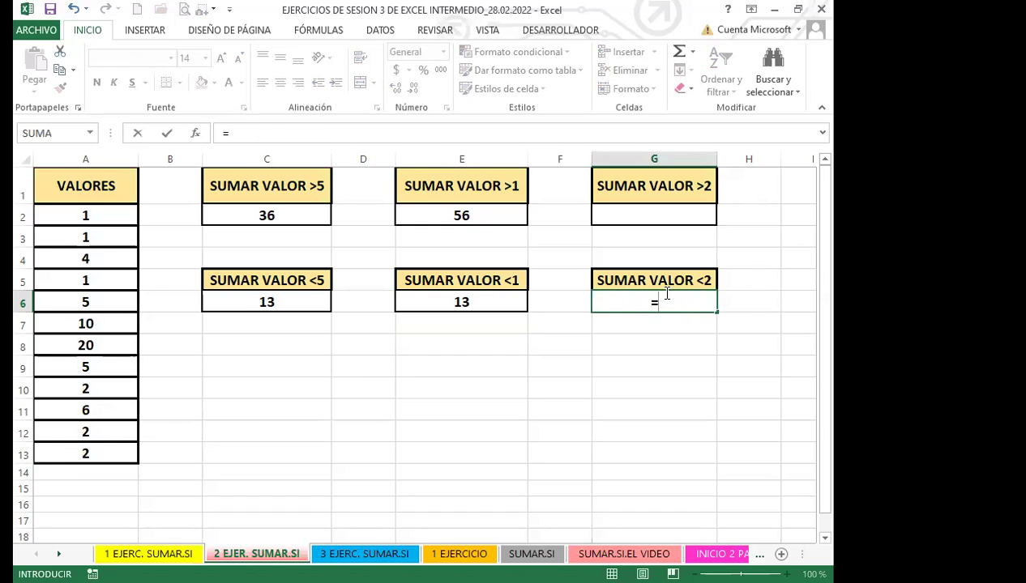
pyautogui.write('SUMAR')
pyautogui.press('Tab')
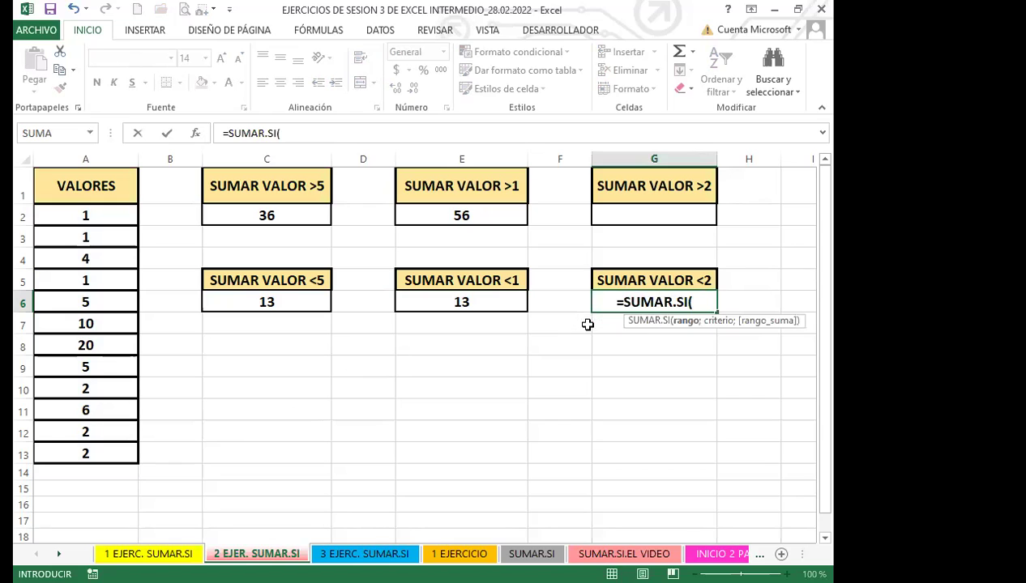
pyautogui.click(99, 214)
pyautogui.moveTo(100, 451); pyautogui.dragTo(100, 453)
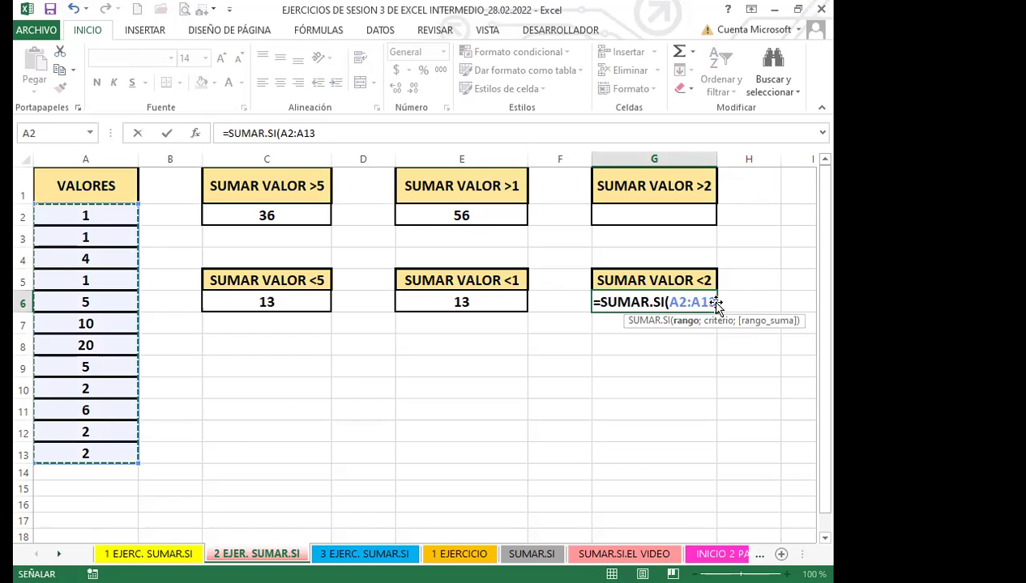
pyautogui.write(';')
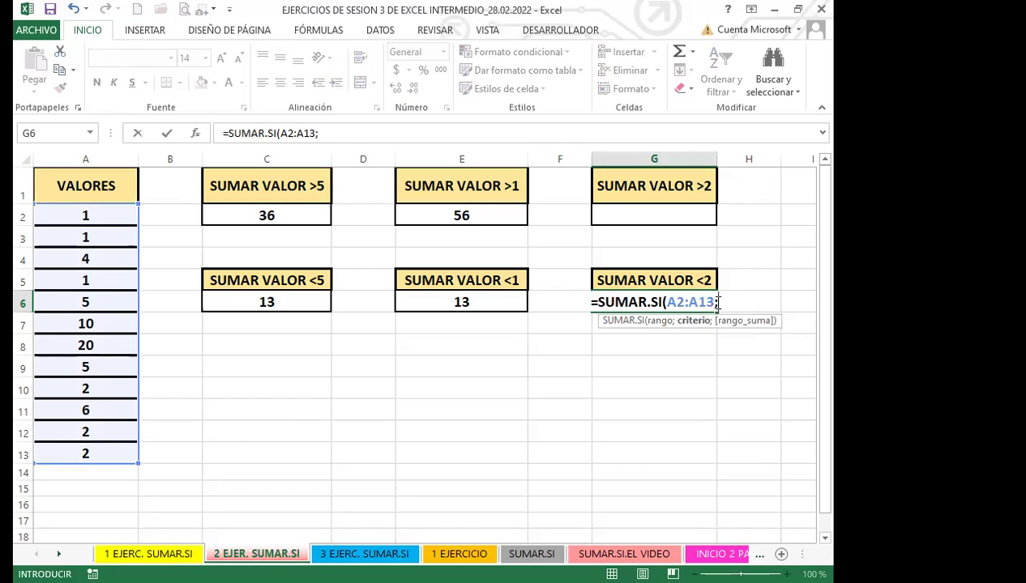
pyautogui.write('"')
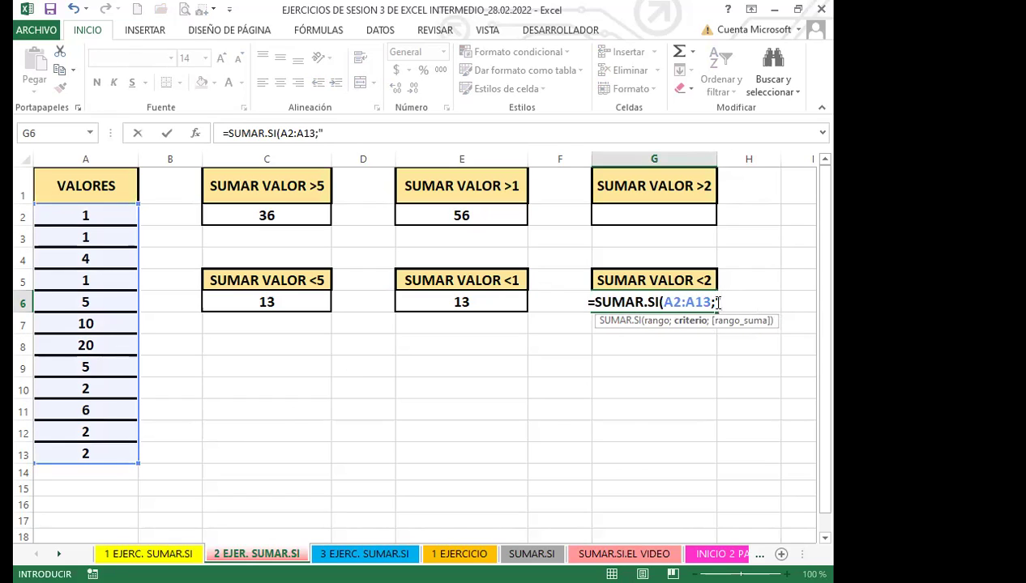
pyautogui.write('<2')
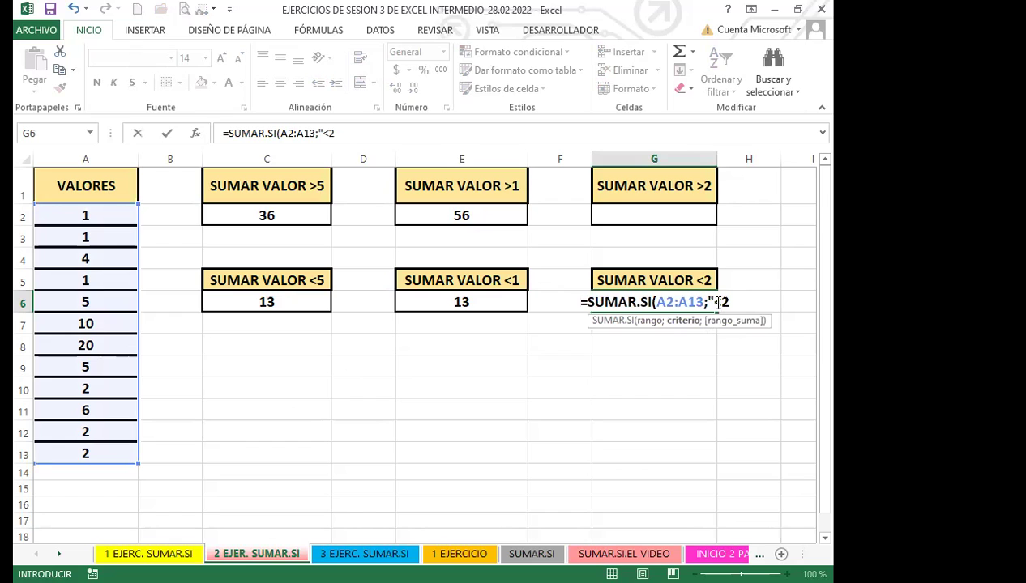
pyautogui.write('"')
pyautogui.press('Return')
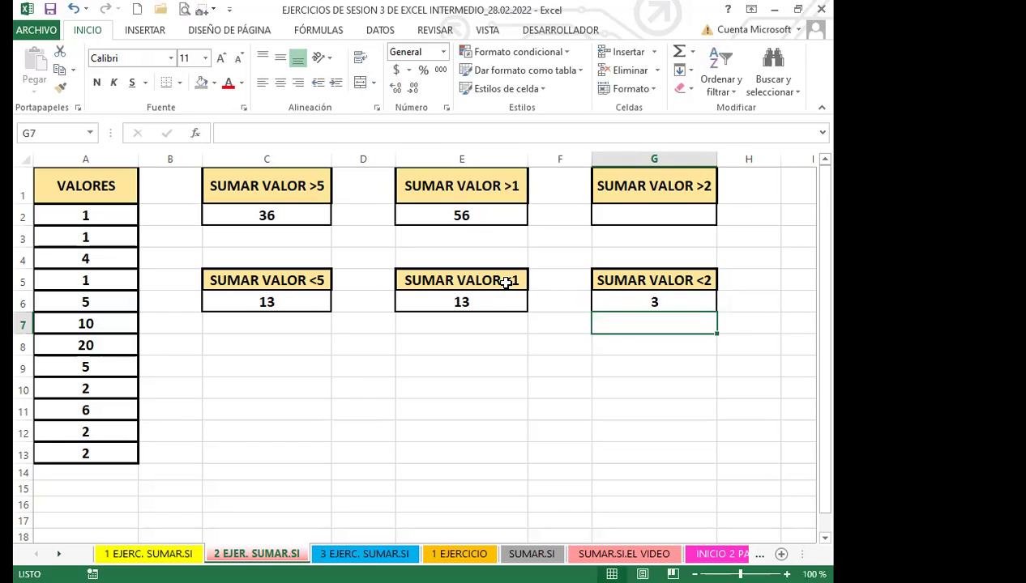
# - Correct the criterion in the E6 formula to "<1" so it matches its SUMAR VALOR <1 heading
pyautogui.click(490, 294)
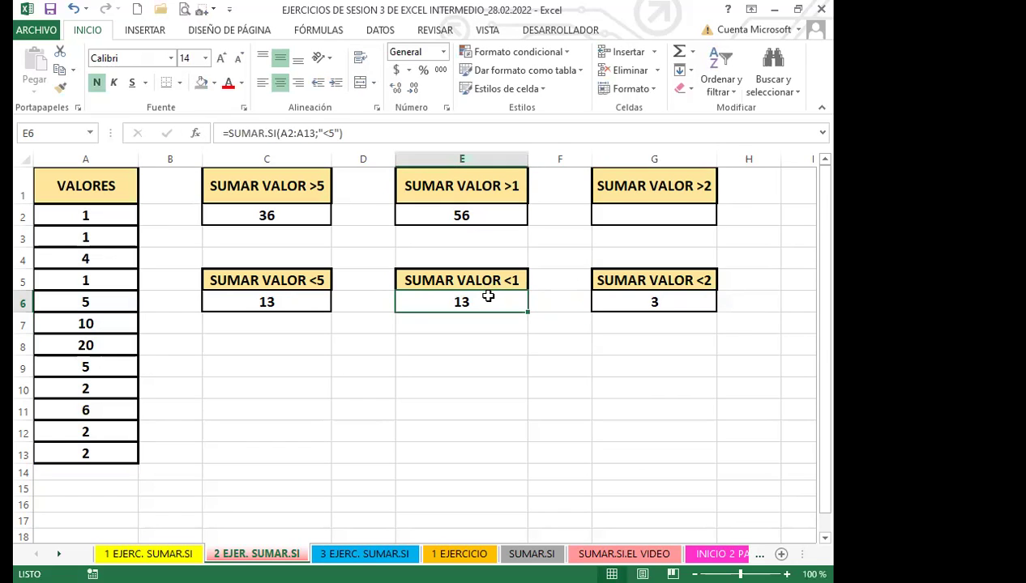
pyautogui.click(334, 133)
pyautogui.press('BackSpace')
pyautogui.write('1')
pyautogui.press('Return')
# - Review the SUMAR.SI formulas in E6, C6, C2, E2 and G6, comparing their criteria with the headings
pyautogui.click(407, 296)
pyautogui.click(262, 299)
pyautogui.click(293, 215)
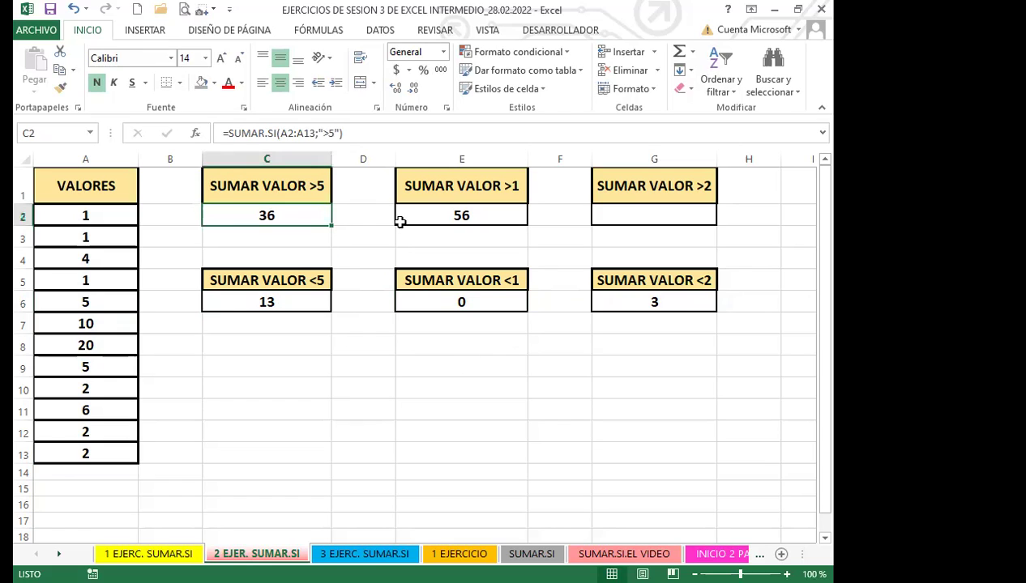
pyautogui.click(429, 218)
pyautogui.click(618, 300)
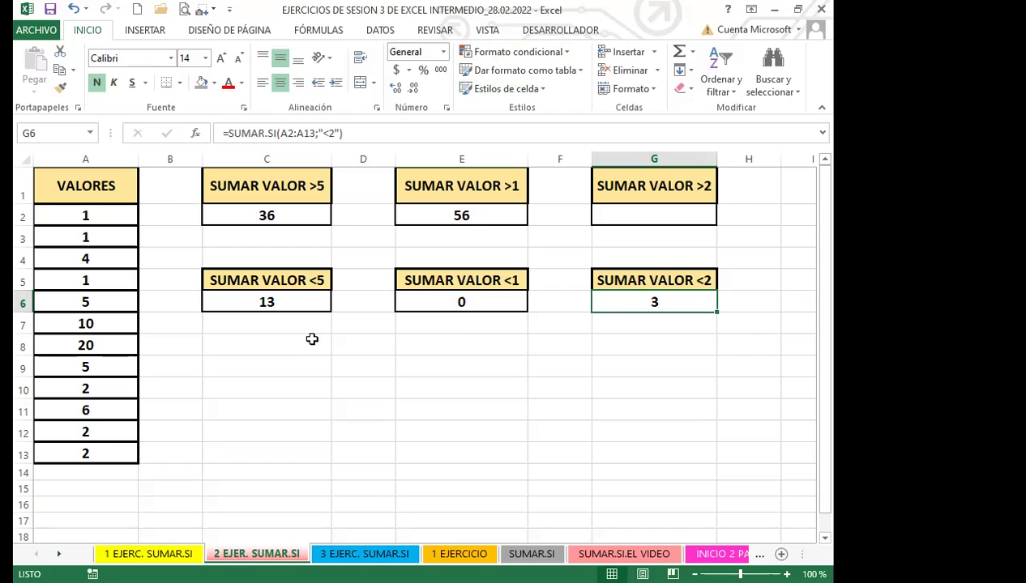
pyautogui.click(304, 366)
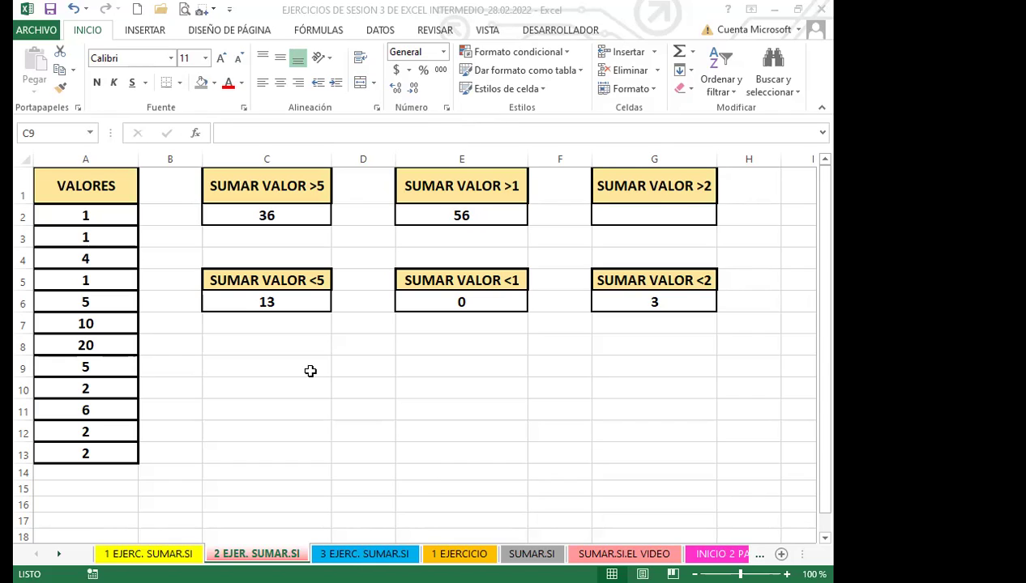
pyautogui.click(310, 371)
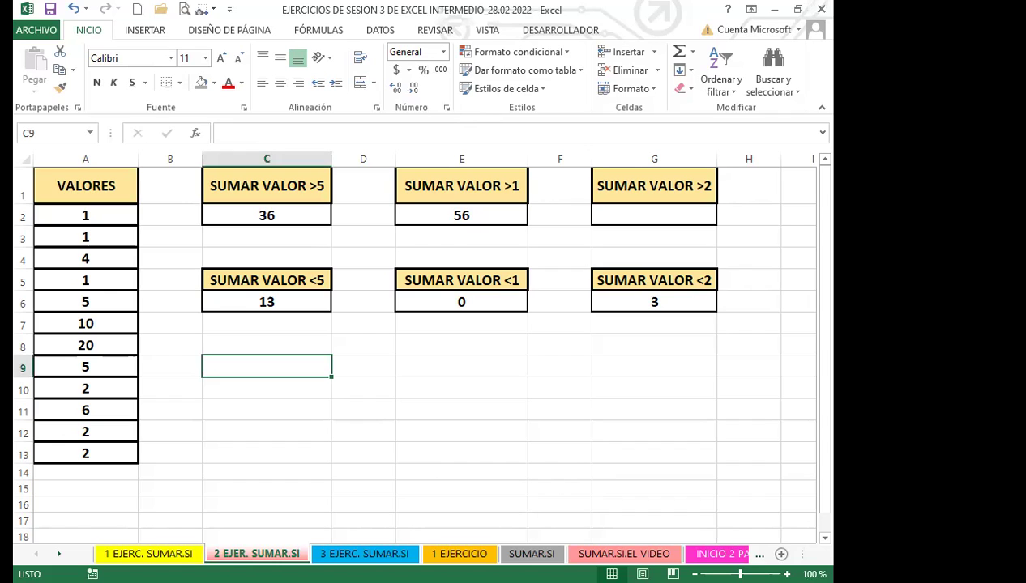
# - Switch to the 3 EJERC. SUMAR.SI sheet and bring the VENDEDOR, MES and VENTAS table into view from column A
pyautogui.hotkey('ctrl', 'pagedown')
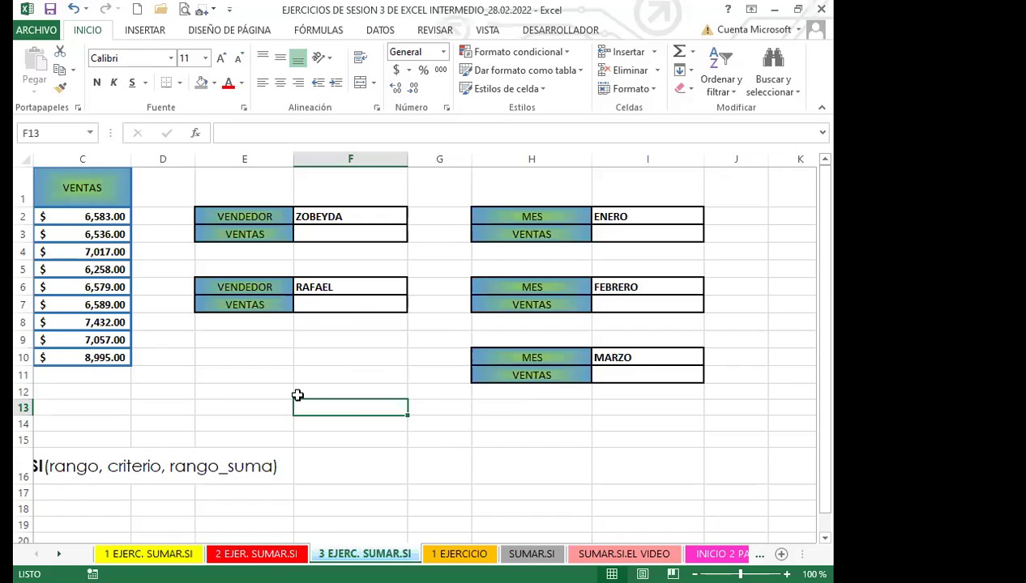
pyautogui.press('Up')
pyautogui.press('Left')
pyautogui.press('Left')
pyautogui.press('Left')
pyautogui.press('Left')
pyautogui.press('Left')
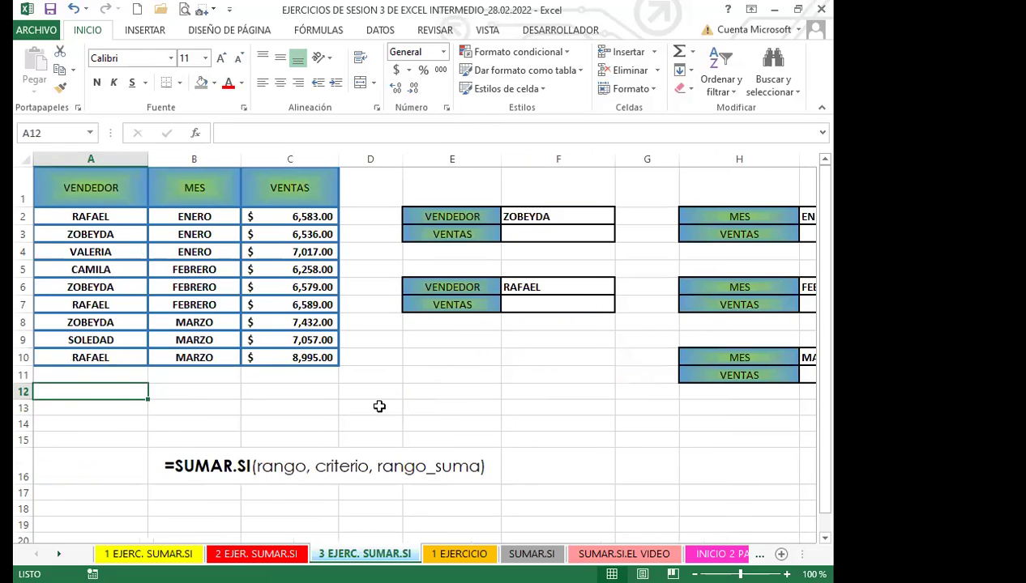
pyautogui.click(436, 397)
# - Enter a SUMAR.SI formula in F3 to total the F2 vendor's sales, with range A2:A10, criterion F2 and sum range C2:C10
pyautogui.click(548, 234)
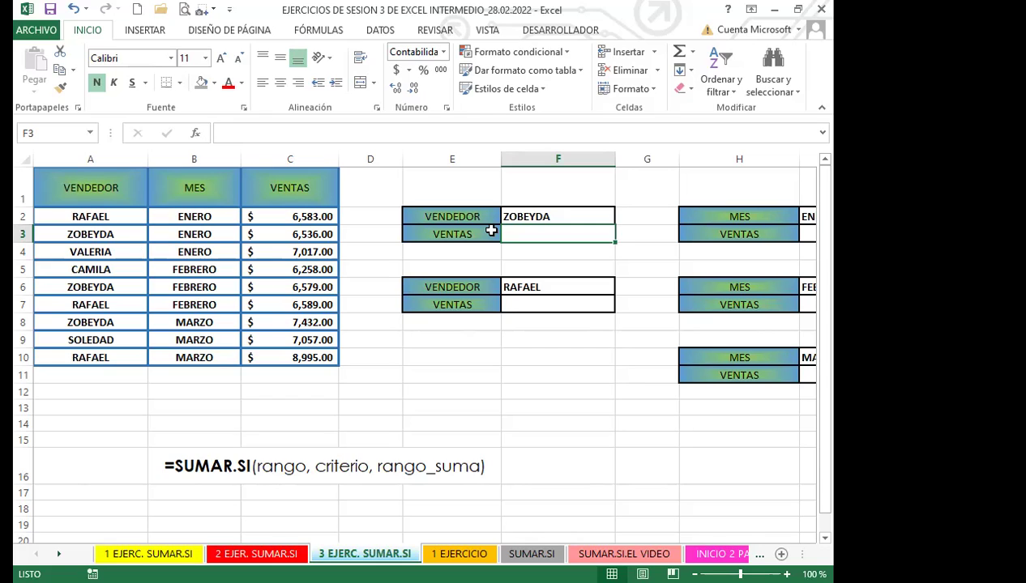
pyautogui.write('=')
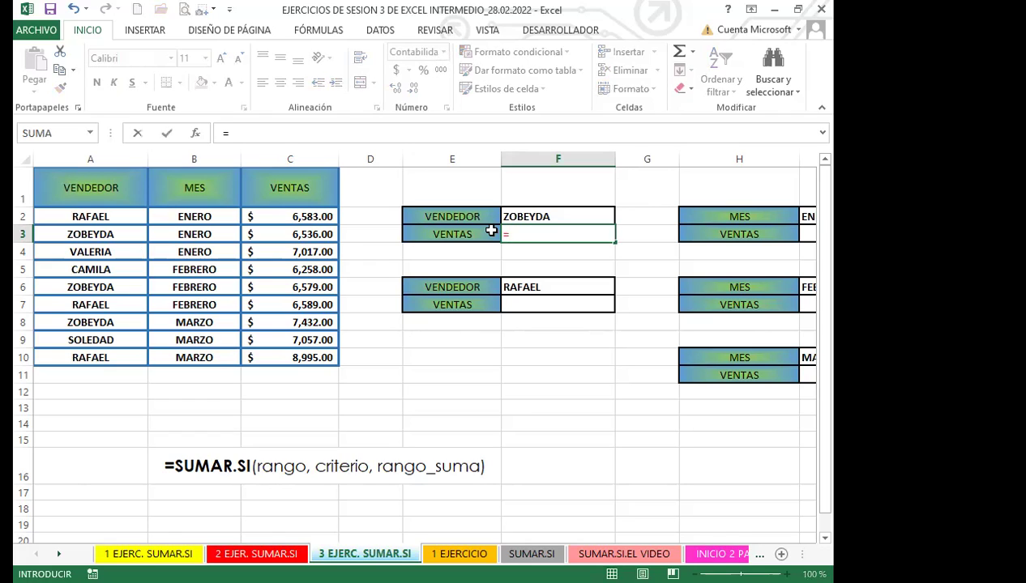
pyautogui.write('C')
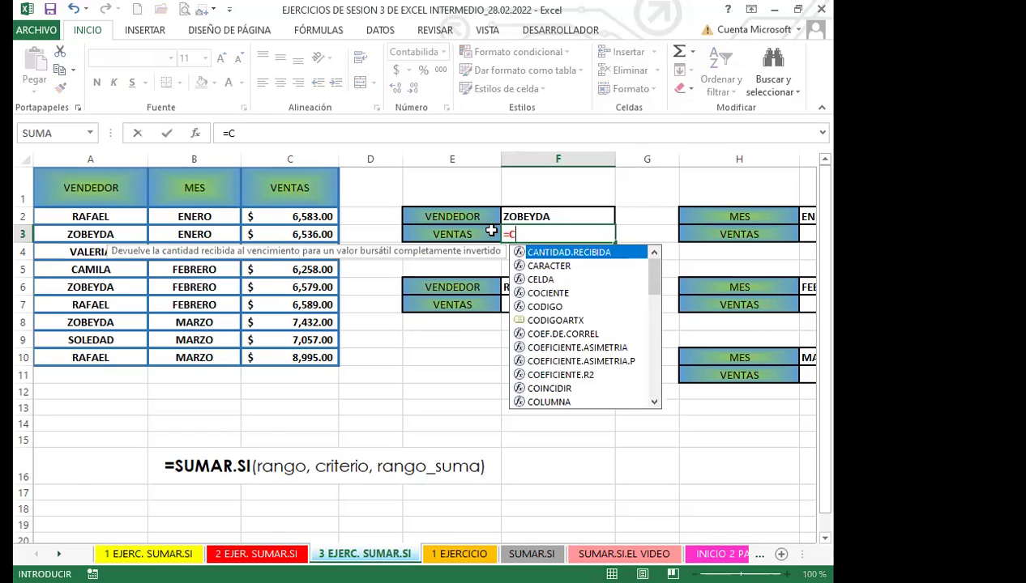
pyautogui.press('BackSpace')
pyautogui.write('SUMAR')
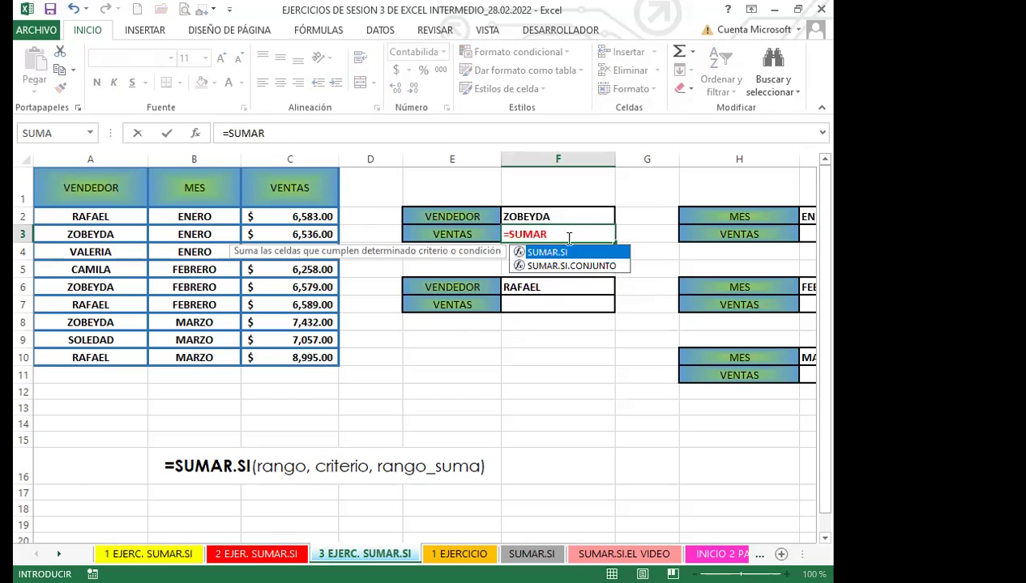
pyautogui.doubleClick(557, 252)
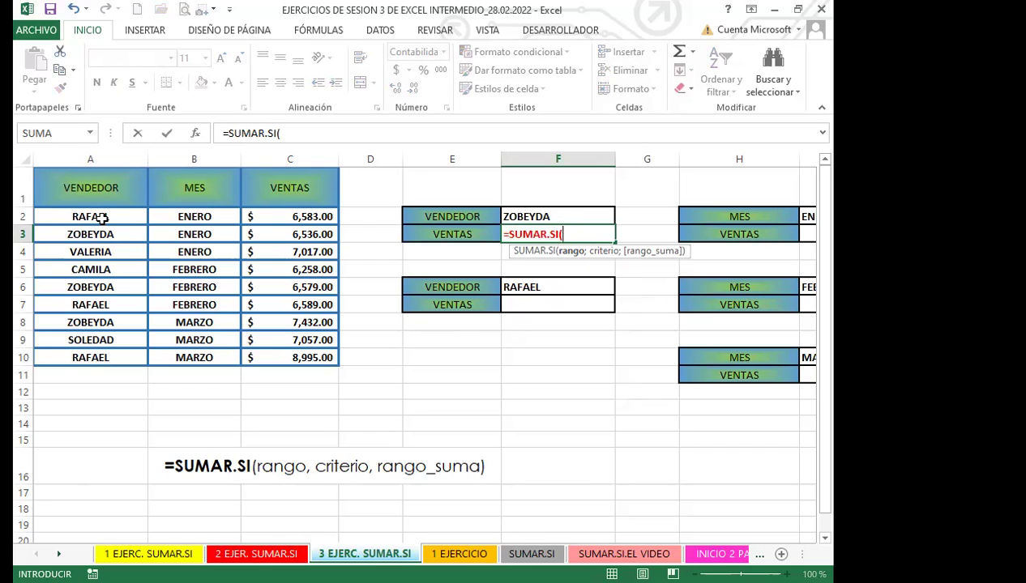
pyautogui.click(119, 215)
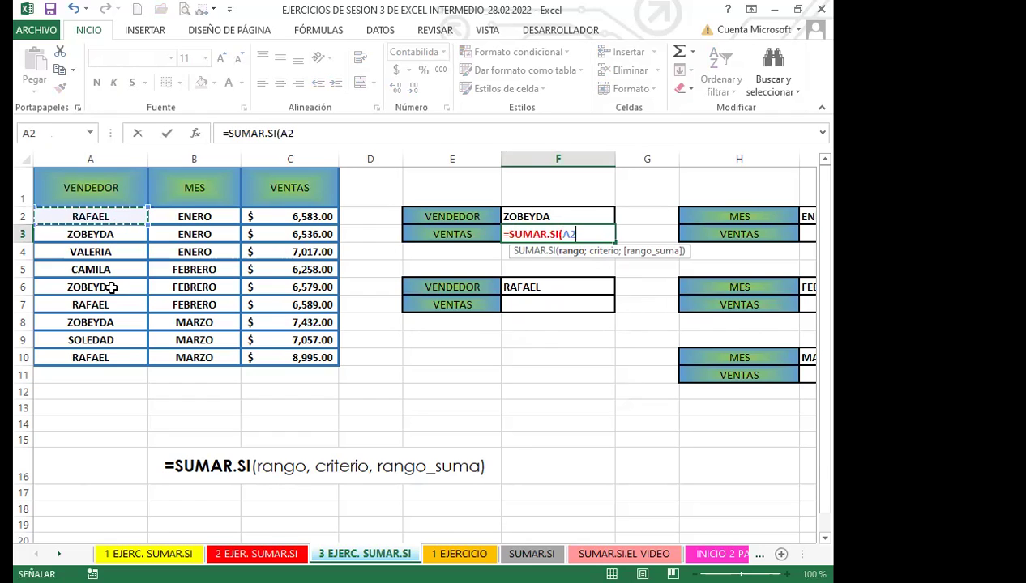
pyautogui.keyDown('shift'); pyautogui.click(108, 355); pyautogui.keyUp('shift')
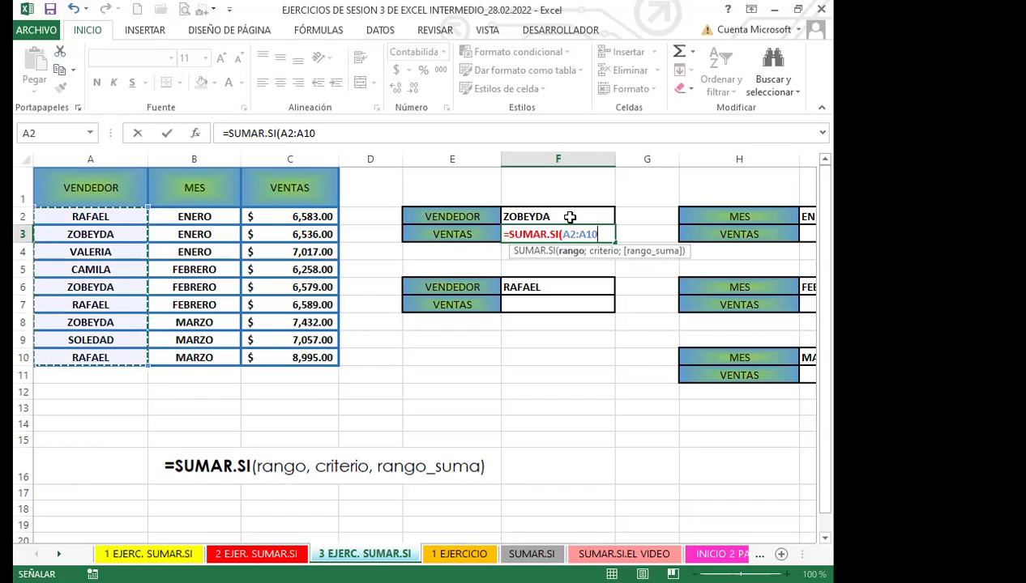
pyautogui.write(';')
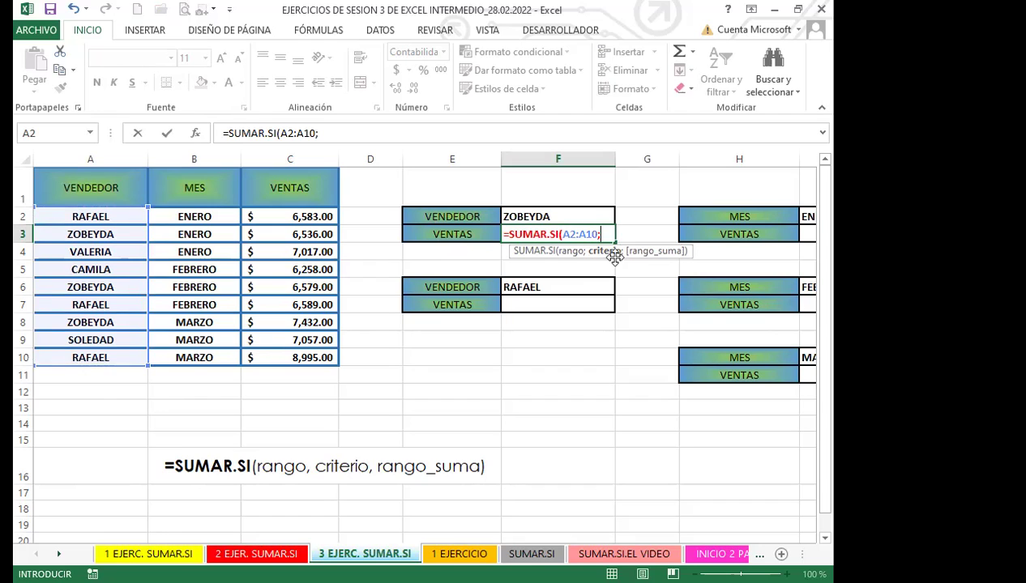
pyautogui.click(554, 215)
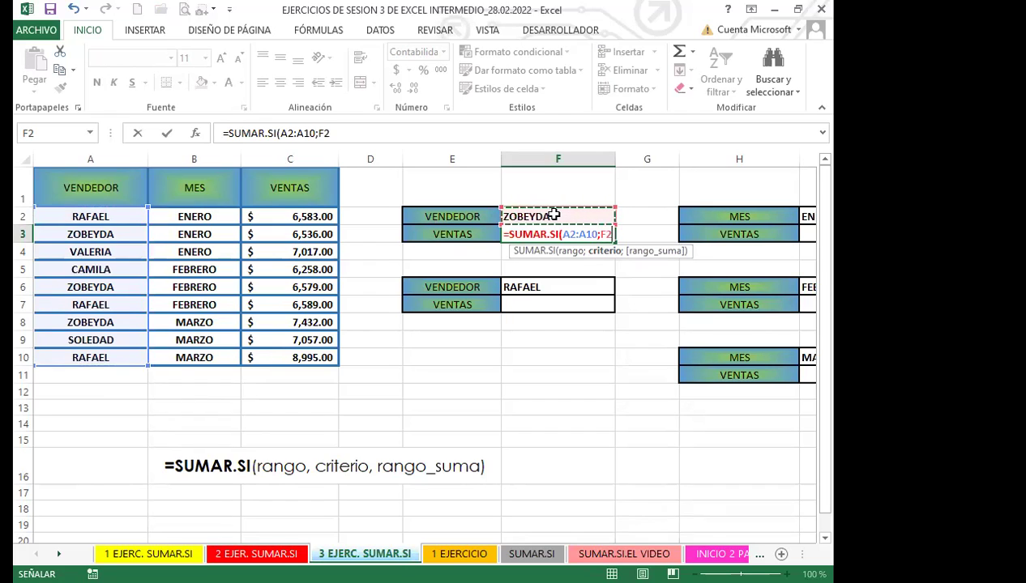
pyautogui.write(';')
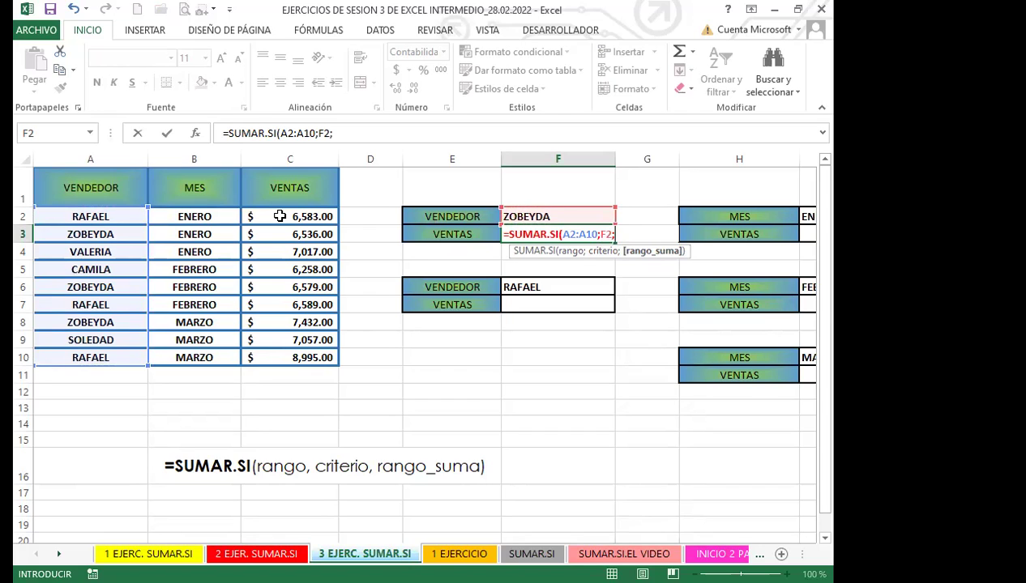
pyautogui.moveTo(278, 217); pyautogui.dragTo(250, 358)
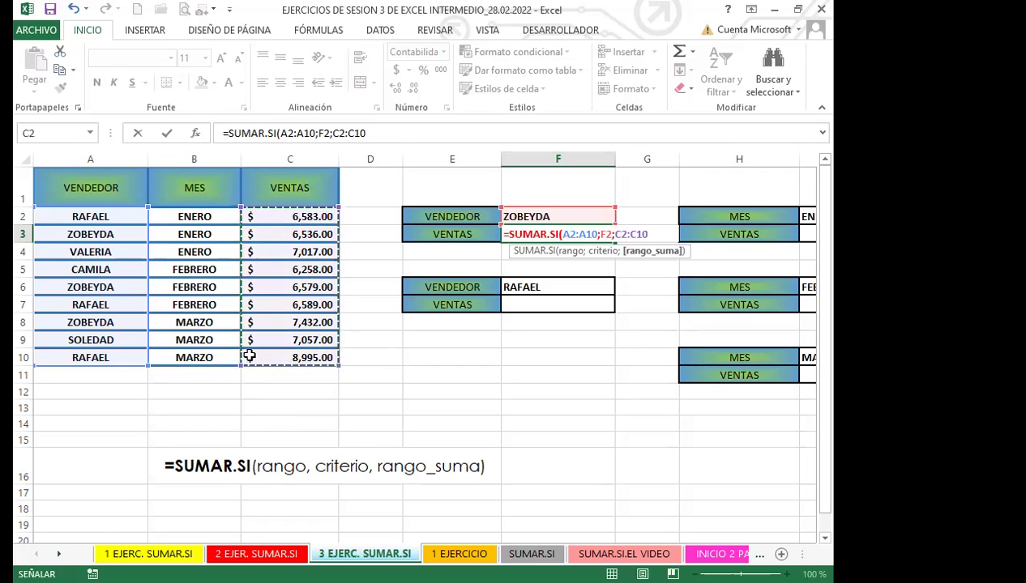
pyautogui.write(')')
pyautogui.press('Return')
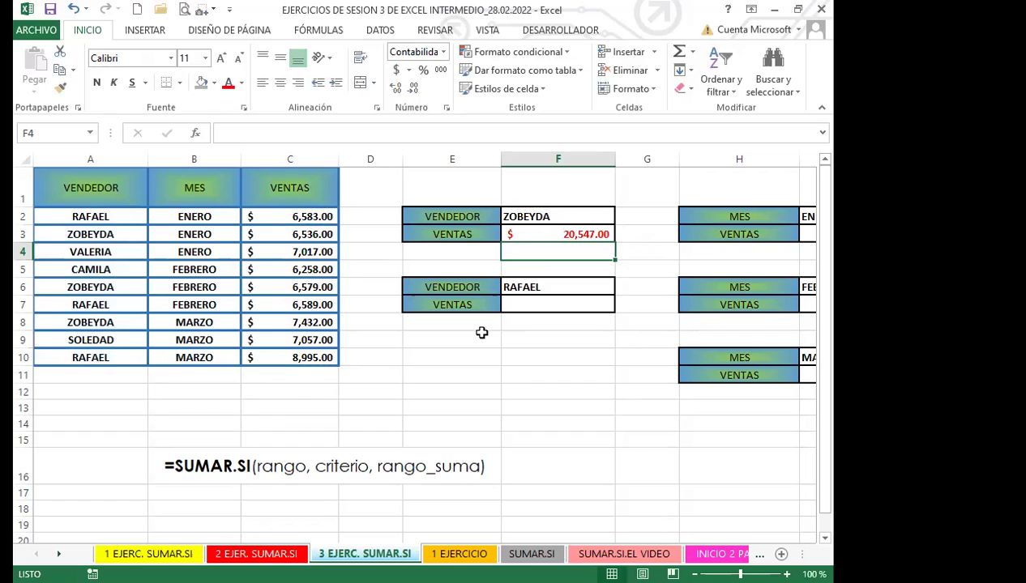
# - Check the SUMAR.SI formula in F3 and its F2 criterion against the matching vendor entries in A3, A6 and A8
pyautogui.click(546, 235)
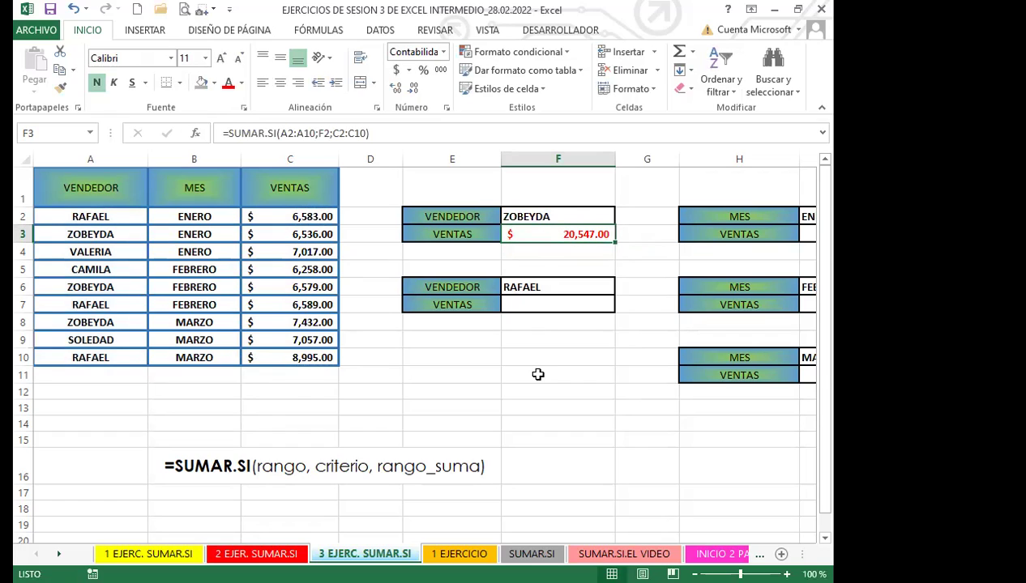
pyautogui.click(105, 235)
pyautogui.keyDown('ctrl'); pyautogui.click(103, 286); pyautogui.keyUp('ctrl')
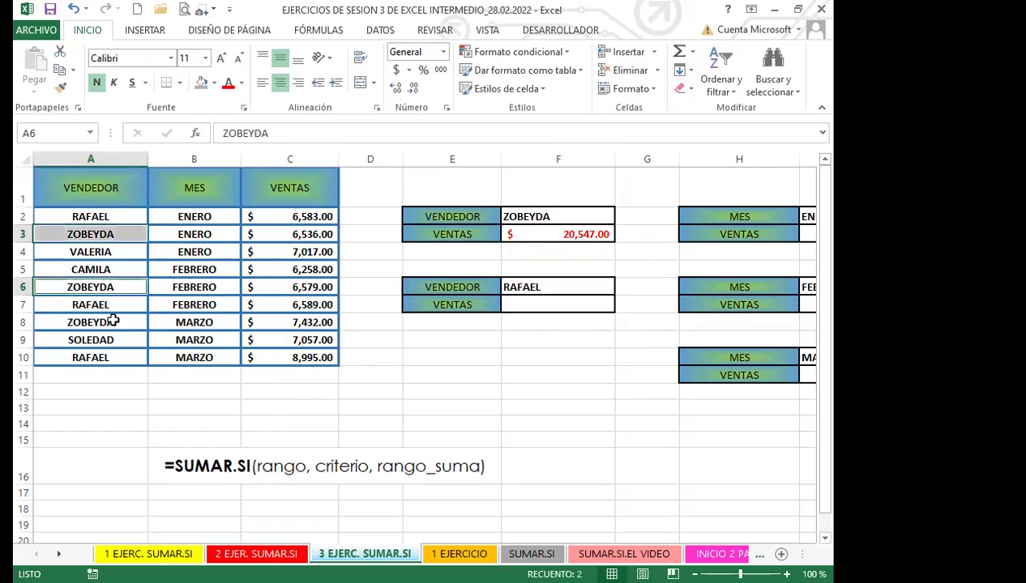
pyautogui.keyDown('ctrl'); pyautogui.click(115, 322); pyautogui.keyUp('ctrl')
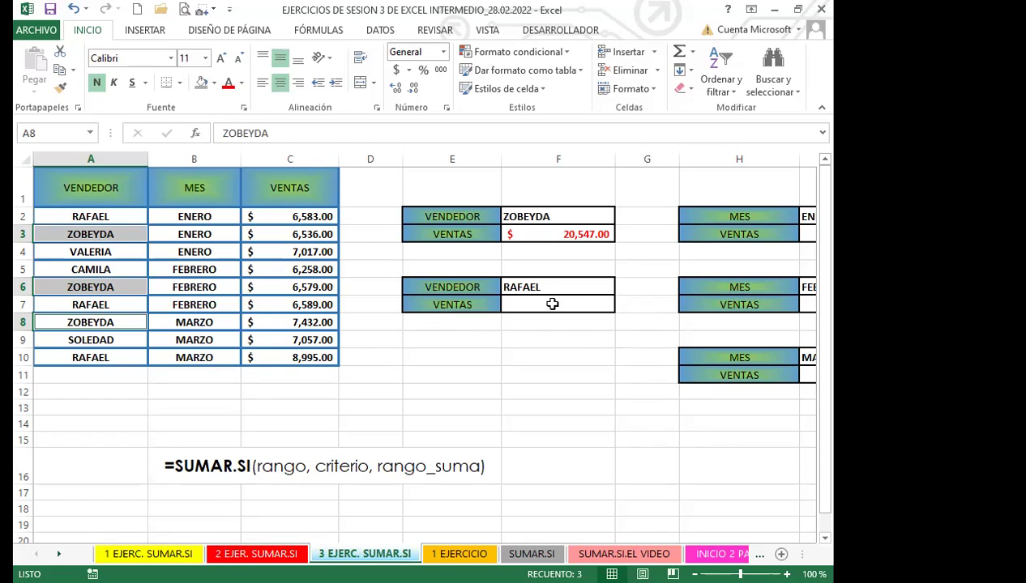
pyautogui.click(537, 233)
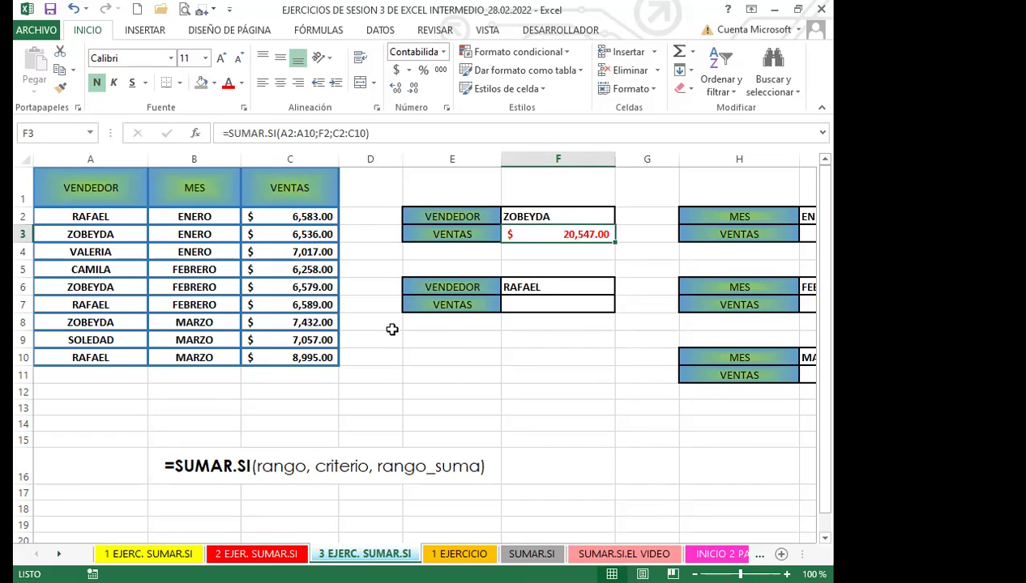
pyautogui.click(552, 216)
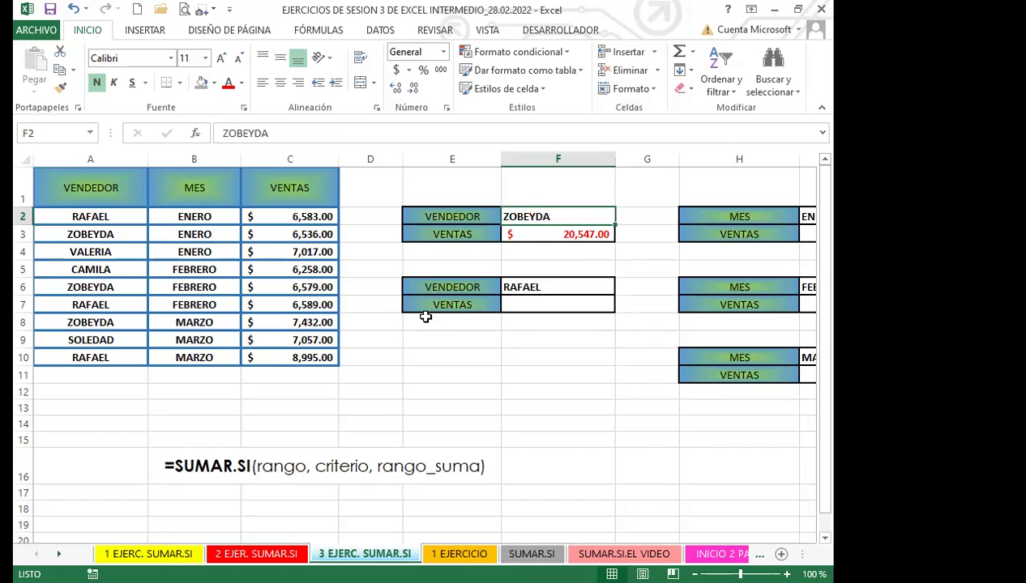
pyautogui.click(783, 422)
pyautogui.press('Right')
pyautogui.press('Right')
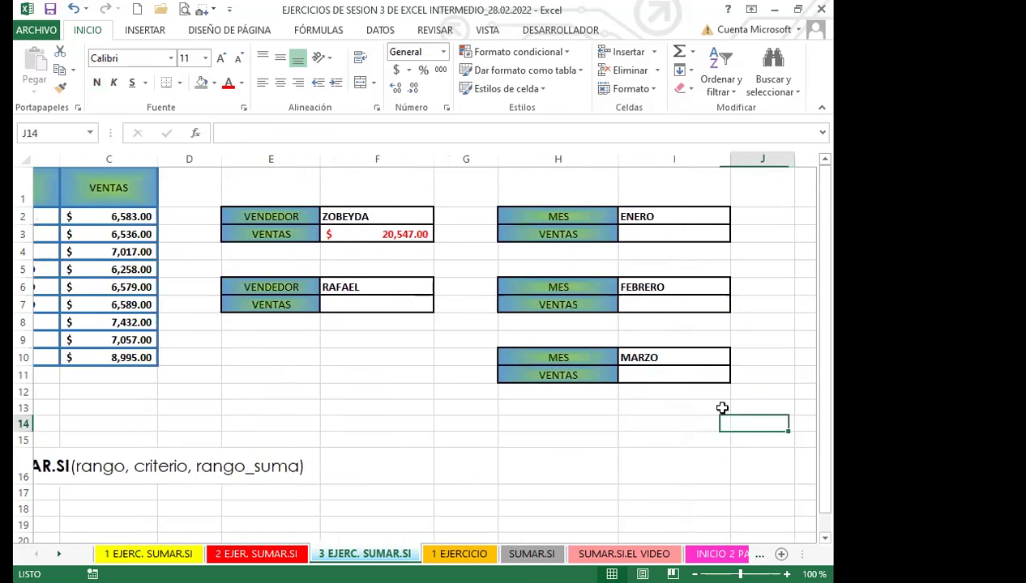
pyautogui.click(629, 233)
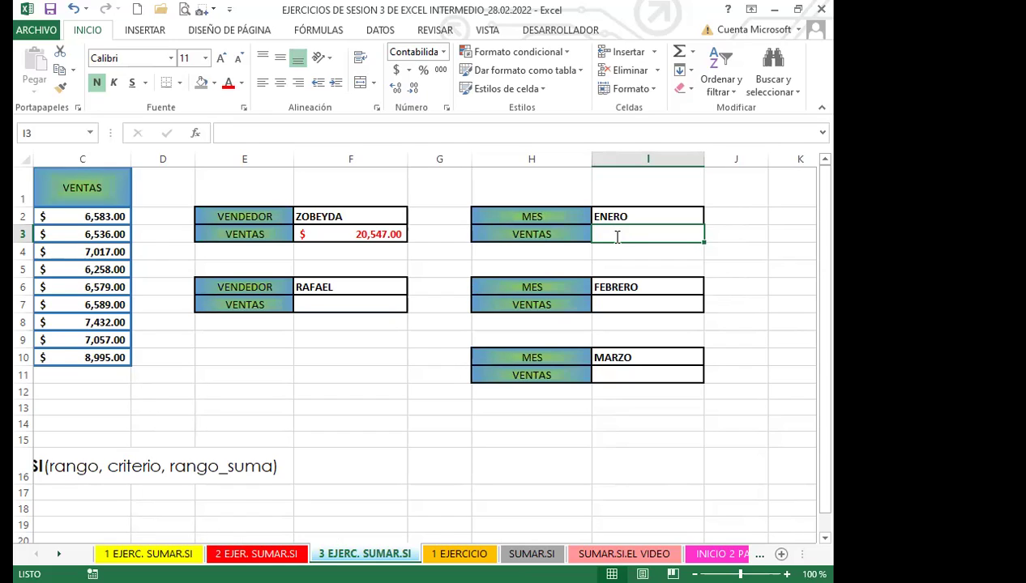
pyautogui.write('=SUMAR')
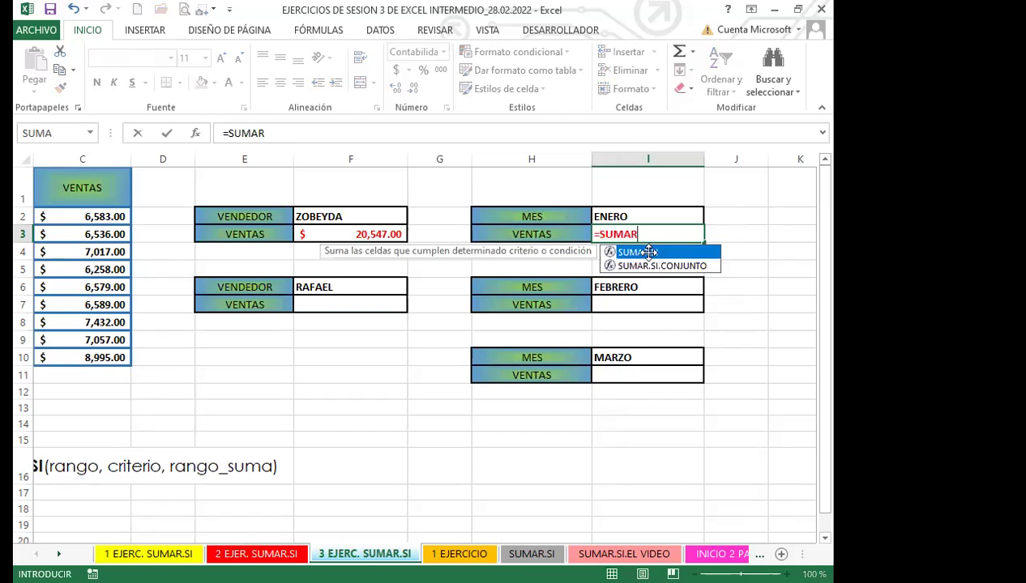
pyautogui.doubleClick(648, 251)
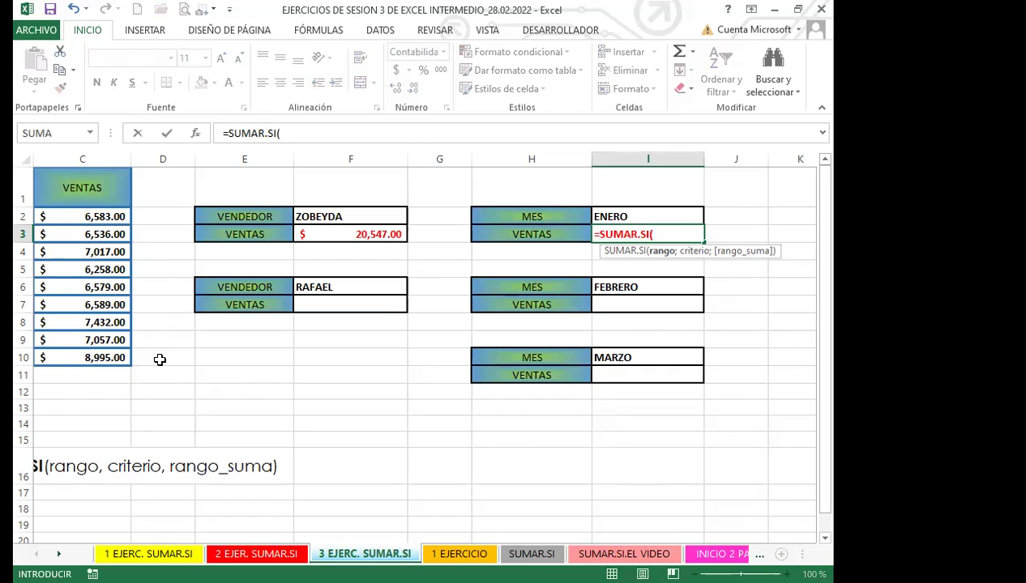
pyautogui.click(186, 359)
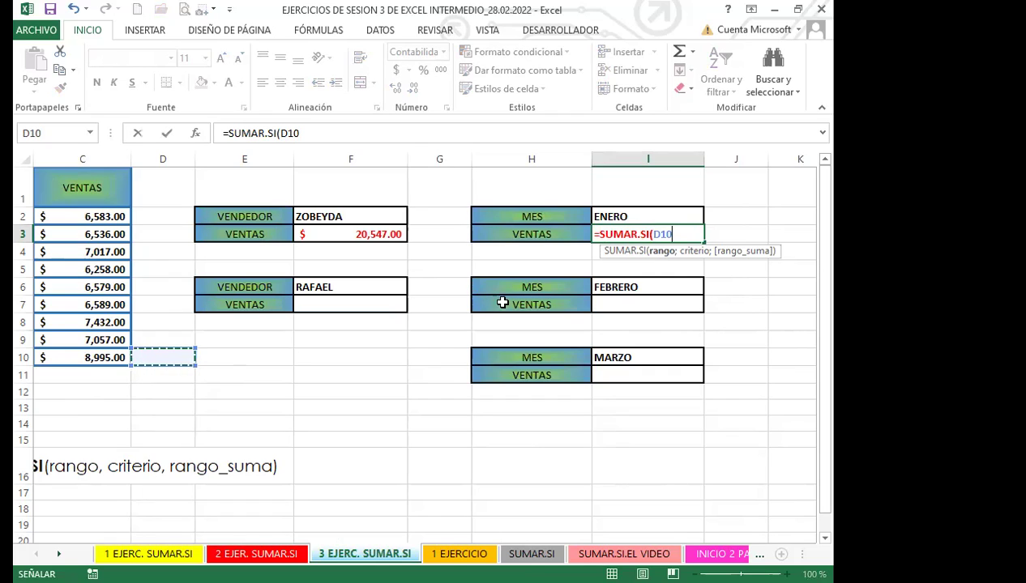
pyautogui.press('BackSpace')
pyautogui.press('BackSpace')
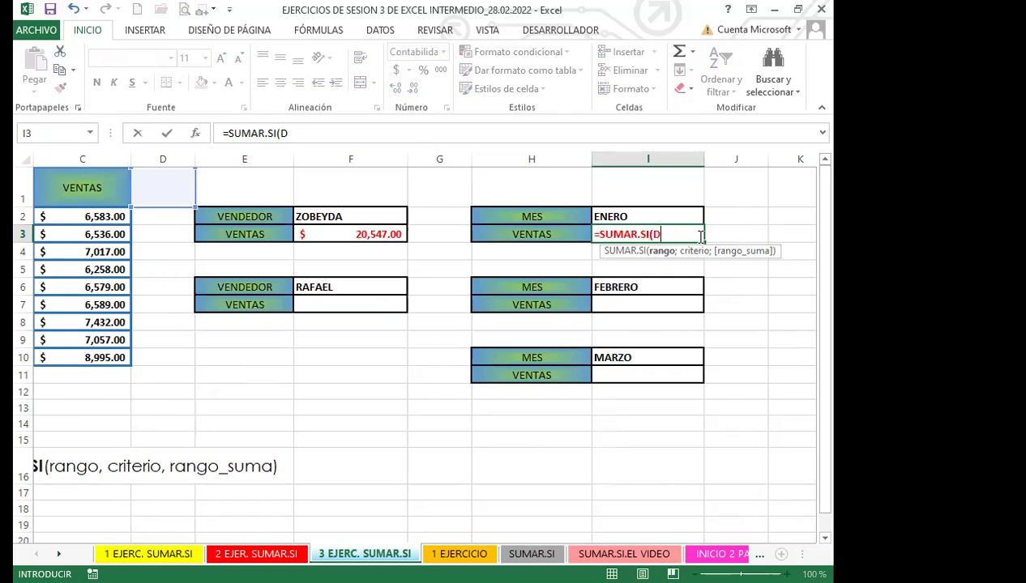
pyautogui.press('Escape')
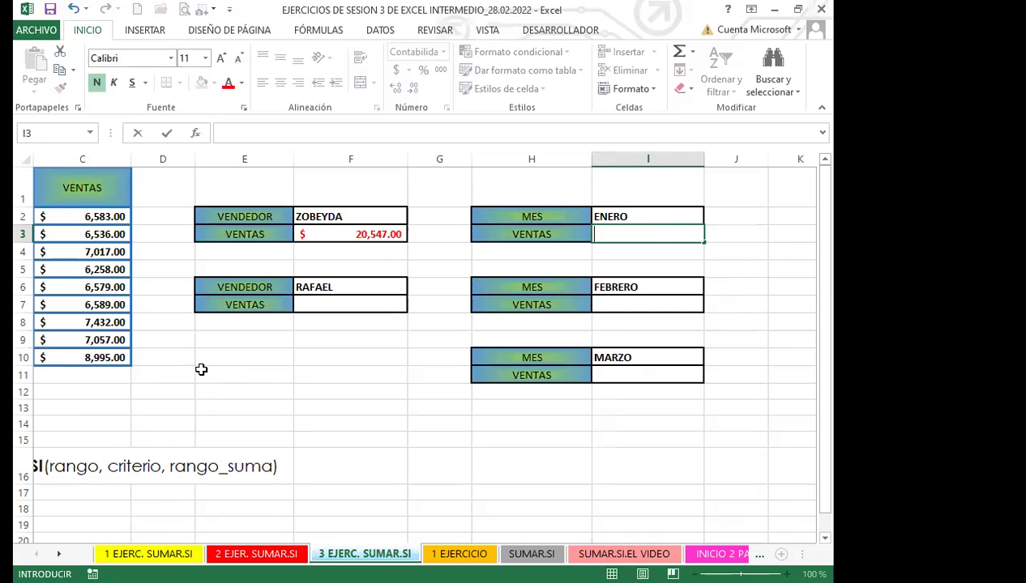
# - Enter a SUMAR.SI formula in I3 to total the ENERO sales, with range B2:B10, criterion I2 and sum range C2:C10
pyautogui.click(202, 375)
pyautogui.keyDown('ctrl'); pyautogui.scroll(-1, 202, 375); pyautogui.keyUp('ctrl')
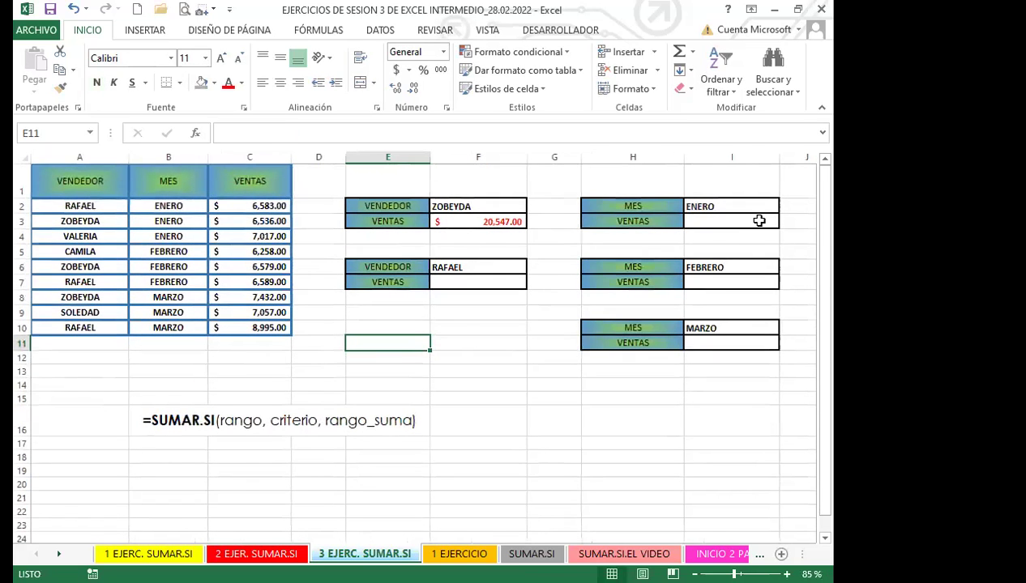
pyautogui.click(725, 225)
pyautogui.write('=')
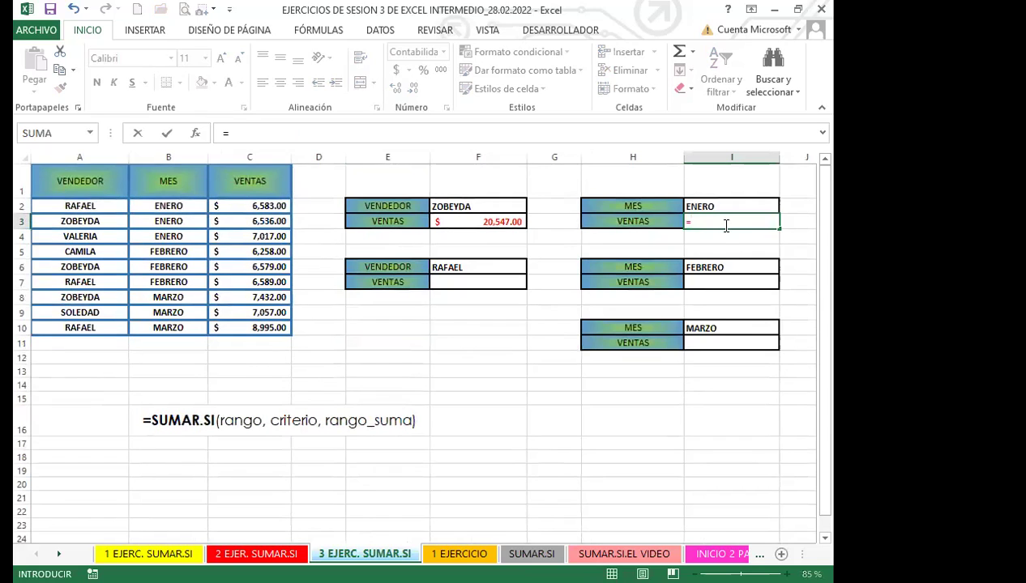
pyautogui.write('SUMAR')
pyautogui.doubleClick(720, 237)
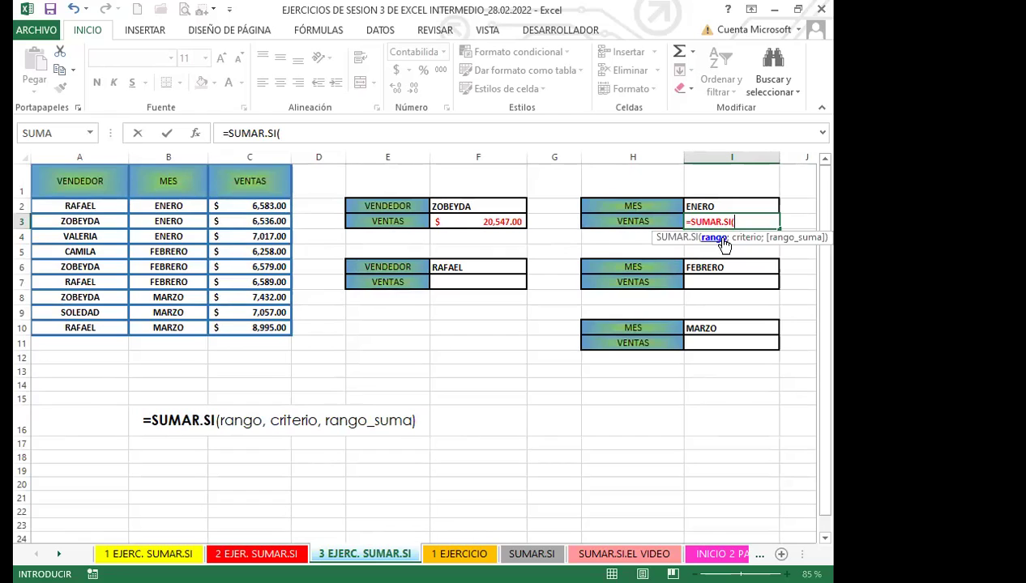
pyautogui.click(185, 209)
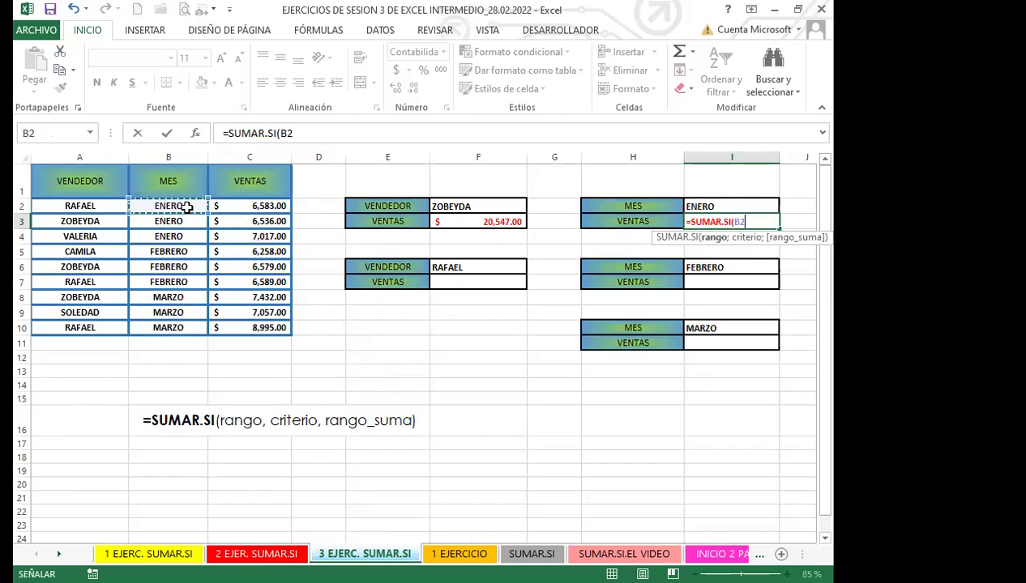
pyautogui.keyDown('shift'); pyautogui.click(180, 329); pyautogui.keyUp('shift')
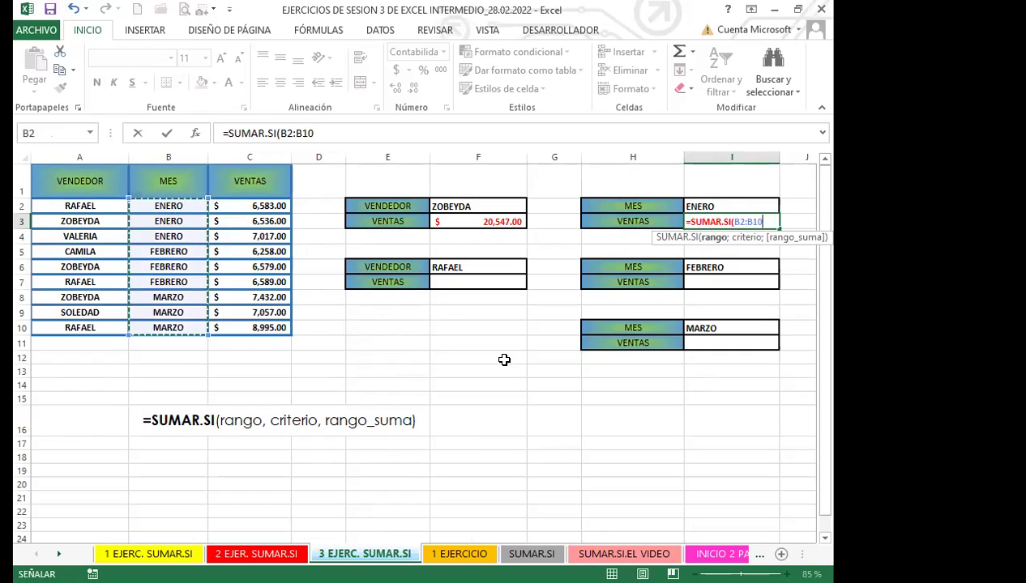
pyautogui.write(';')
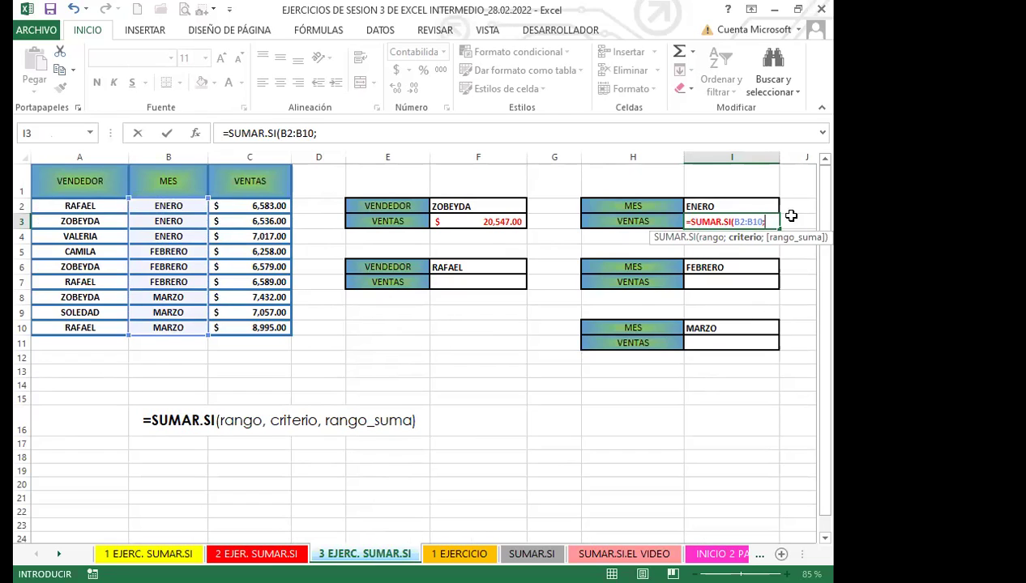
pyautogui.click(734, 208)
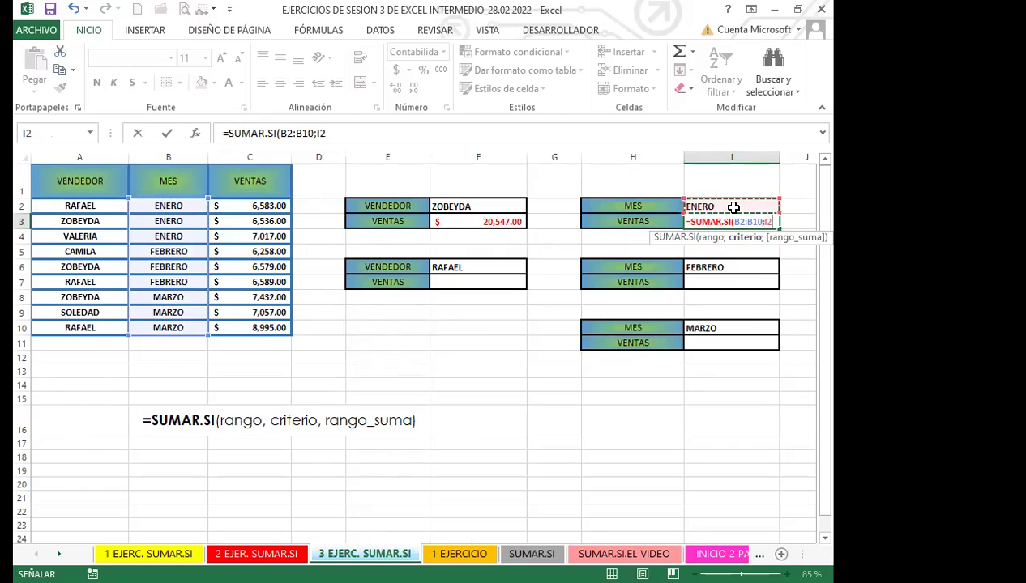
pyautogui.write(';')
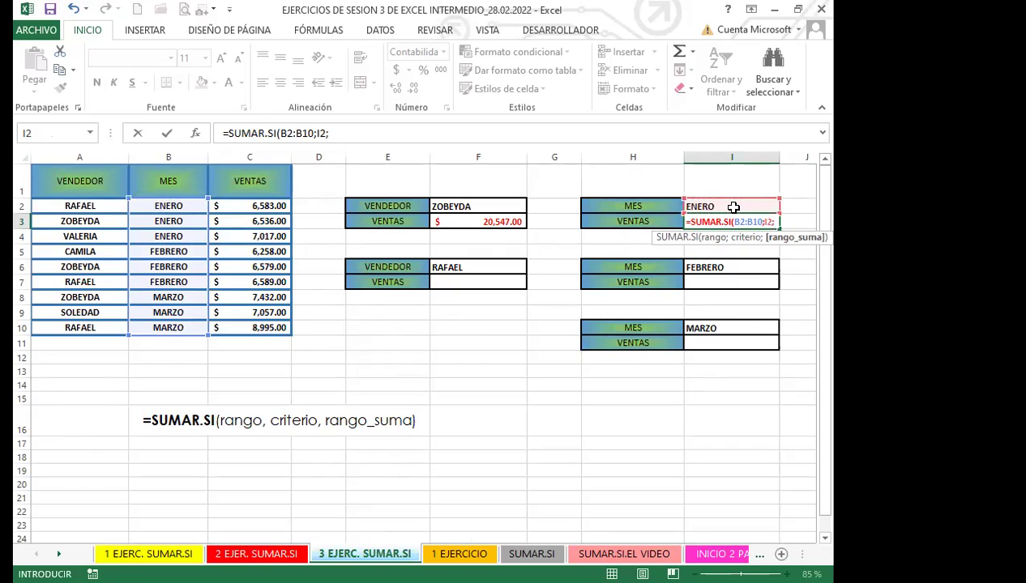
pyautogui.click(258, 206)
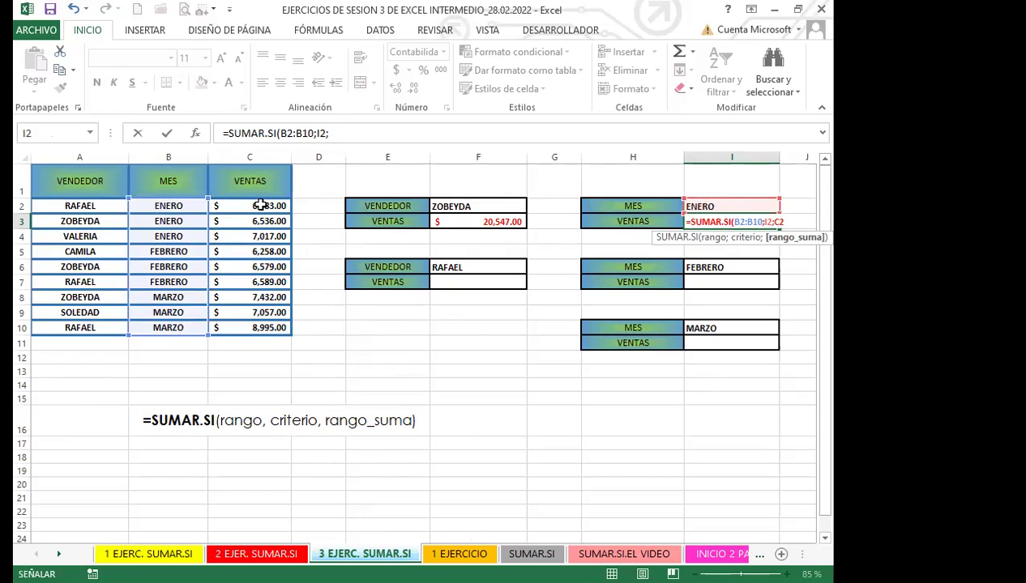
pyautogui.keyDown('shift'); pyautogui.click(261, 325); pyautogui.keyUp('shift')
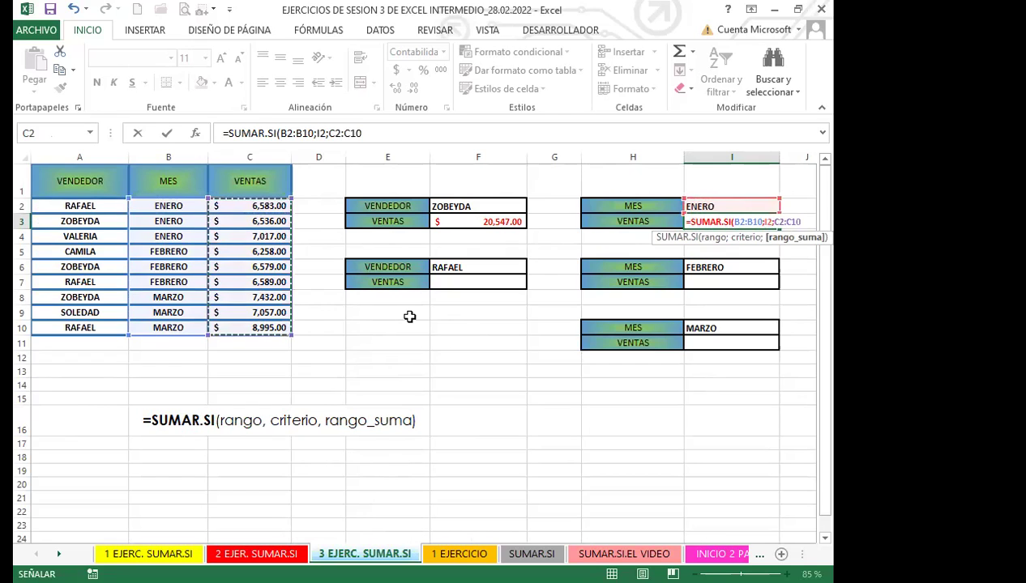
pyautogui.write(')')
pyautogui.press('Return')
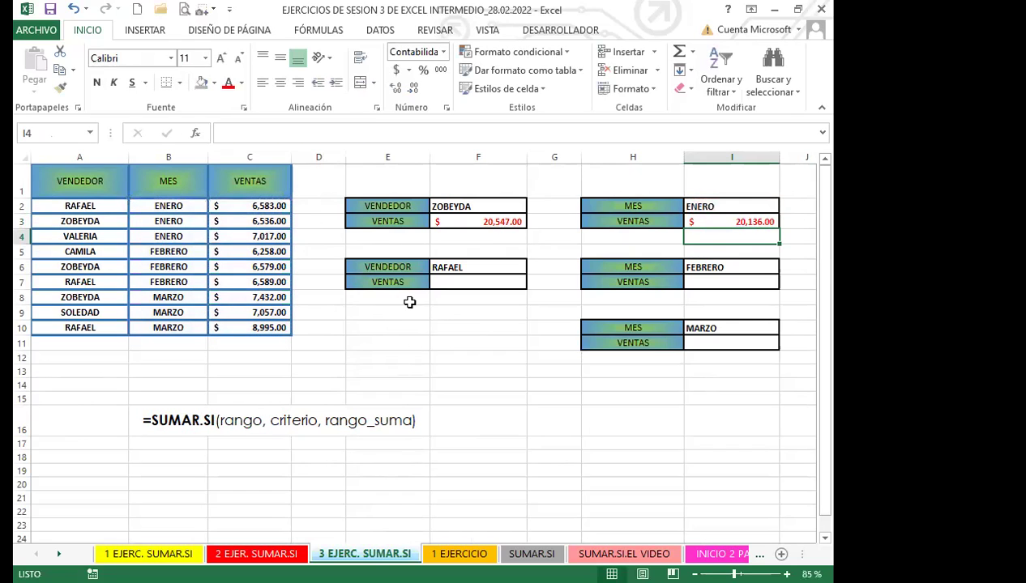
# - Review the SUMAR.SI formula in I3 and the vendor and month criterion cells F2, I2, I6 and I10
pyautogui.click(725, 221)
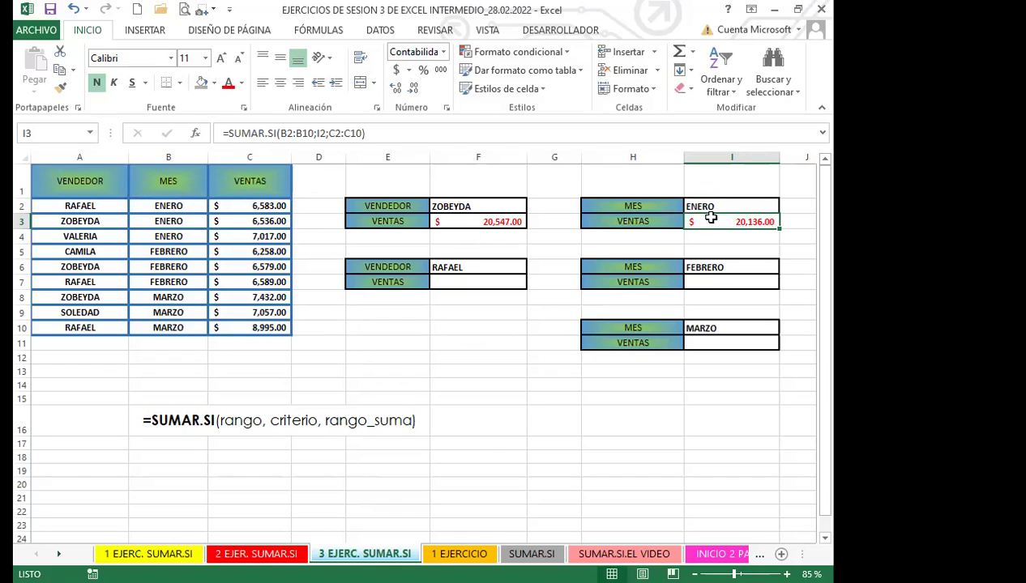
pyautogui.click(400, 207)
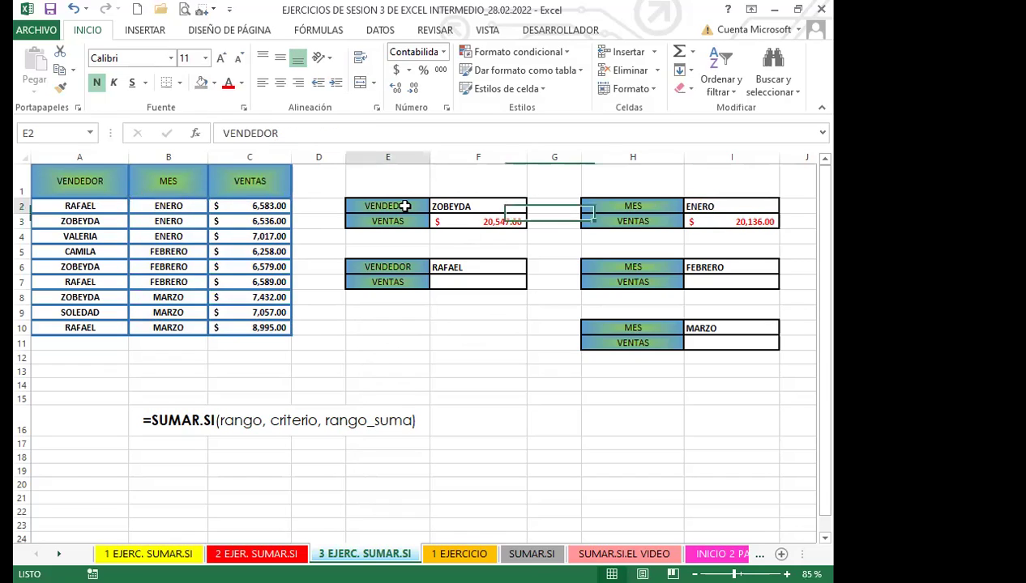
pyautogui.click(481, 207)
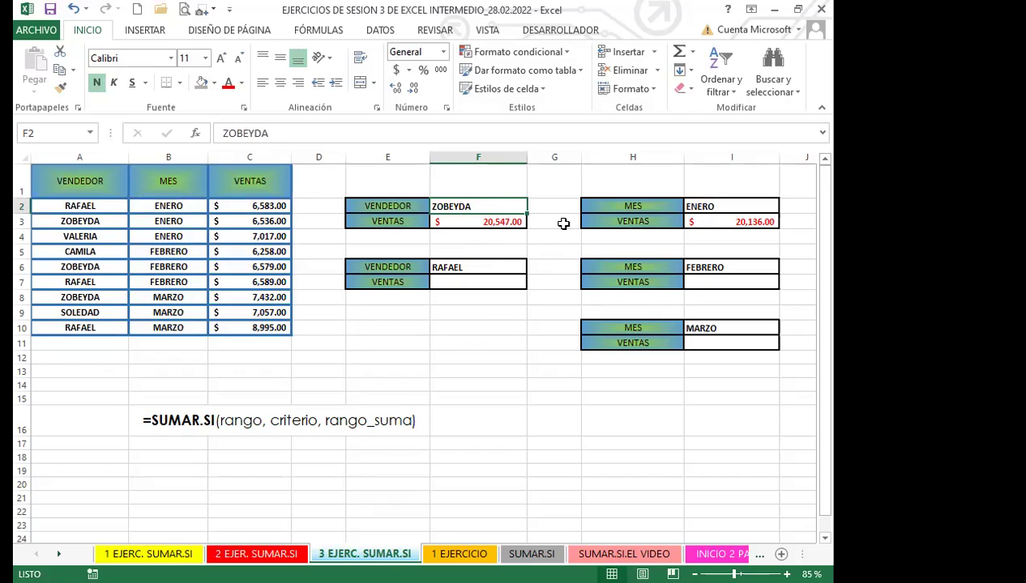
pyautogui.click(642, 222)
pyautogui.click(731, 201)
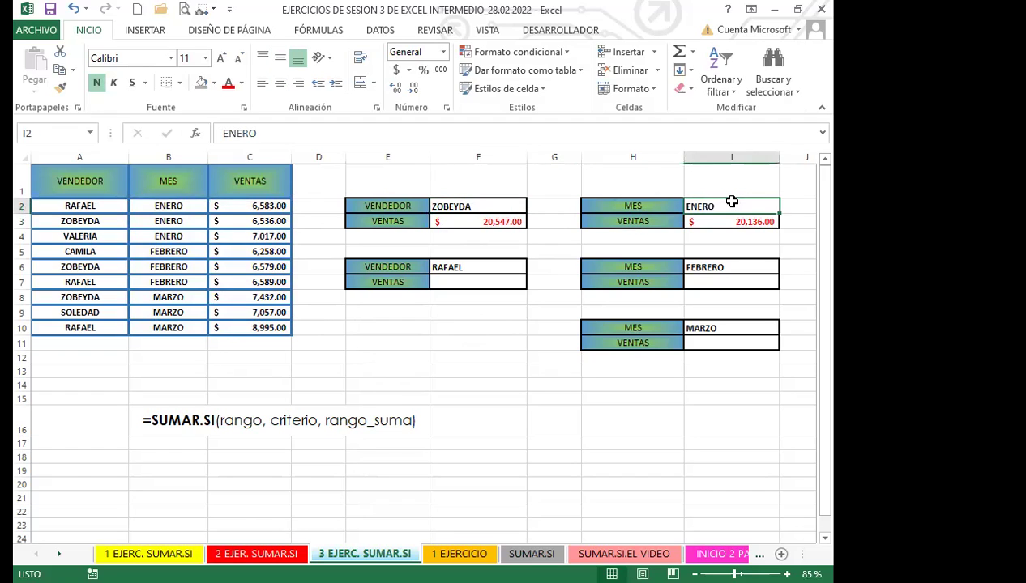
pyautogui.click(723, 267)
pyautogui.click(718, 328)
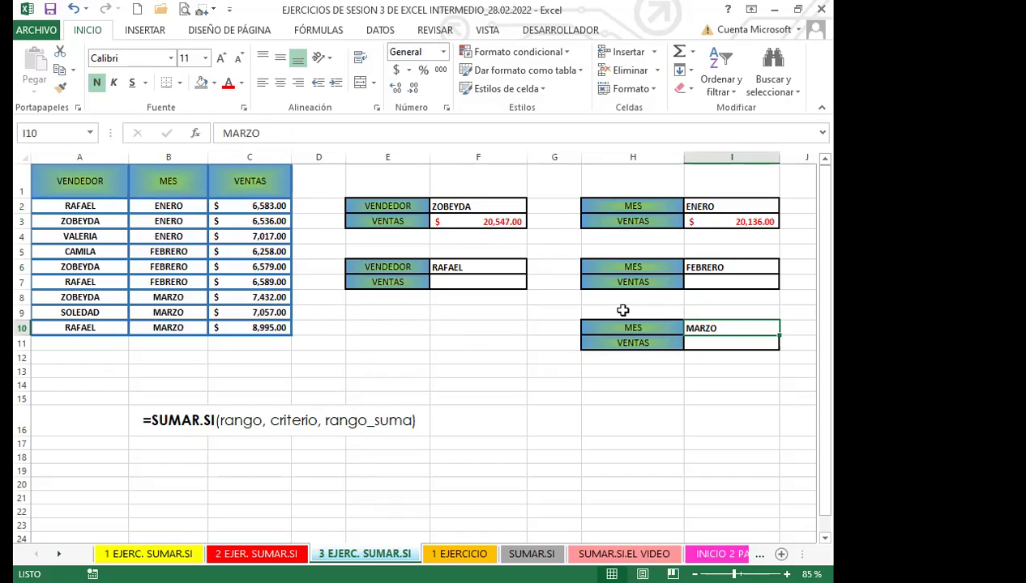
pyautogui.click(705, 207)
pyautogui.click(706, 267)
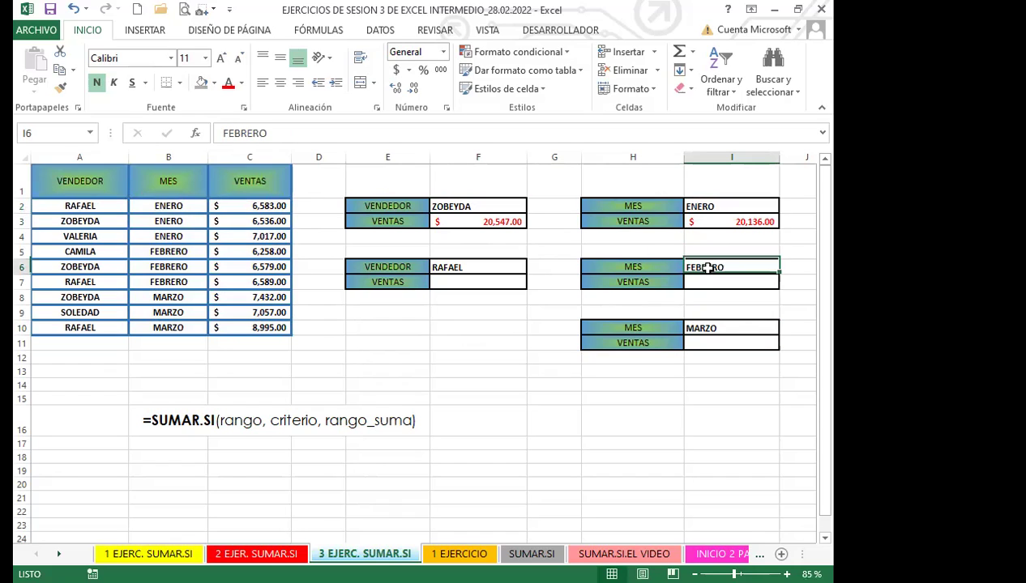
pyautogui.click(702, 328)
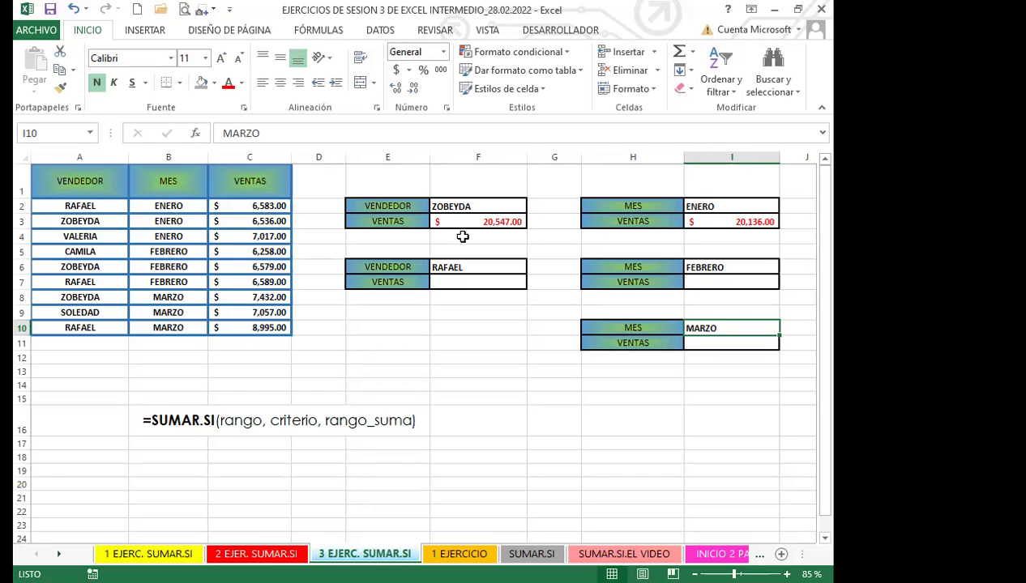
# - Test the F3 sales total by entering the vendor from A5 and the vendor from A9 as criterion in F2
pyautogui.click(476, 206)
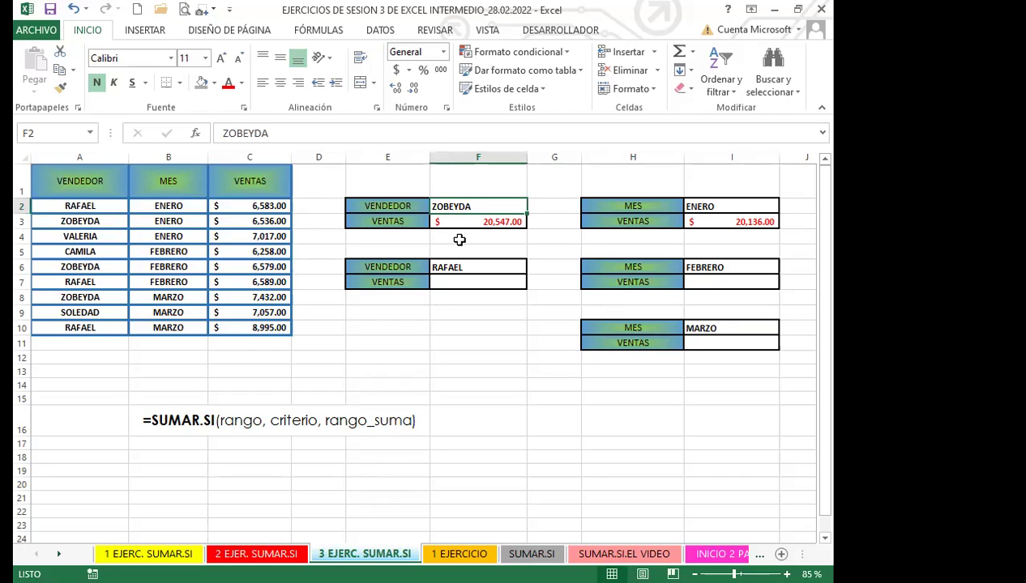
pyautogui.write('CAMILA')
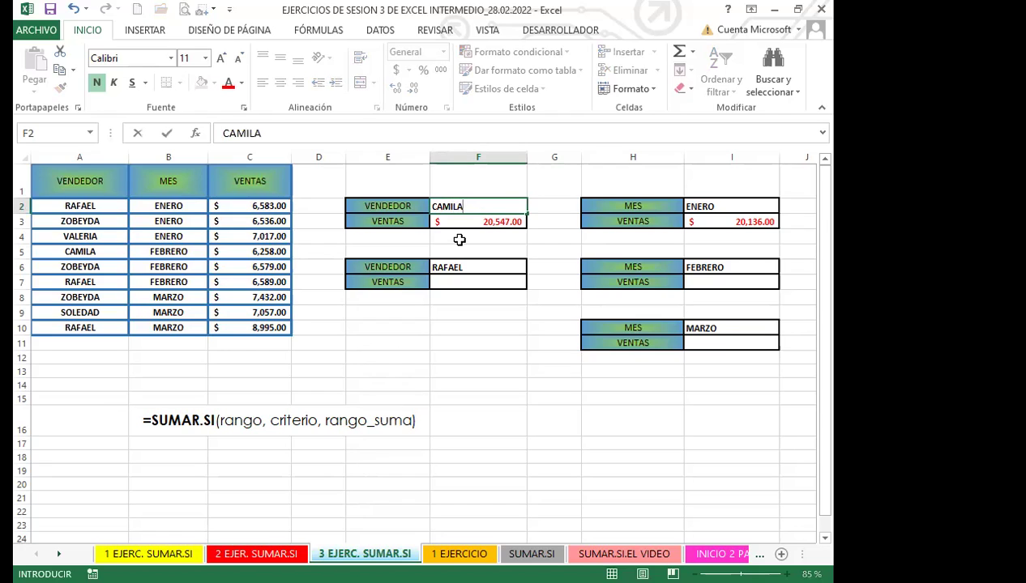
pyautogui.press('Return')
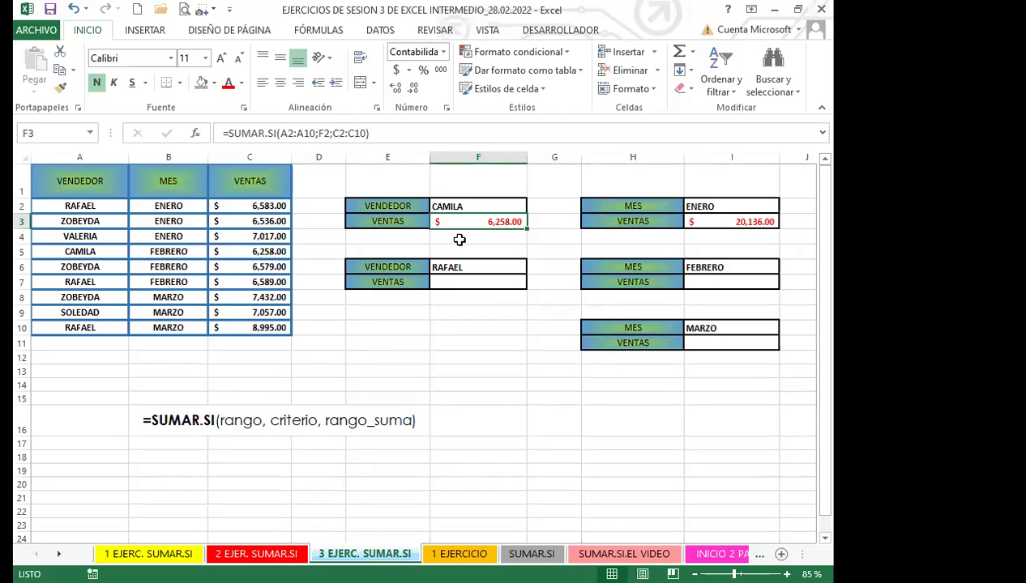
pyautogui.click(481, 209)
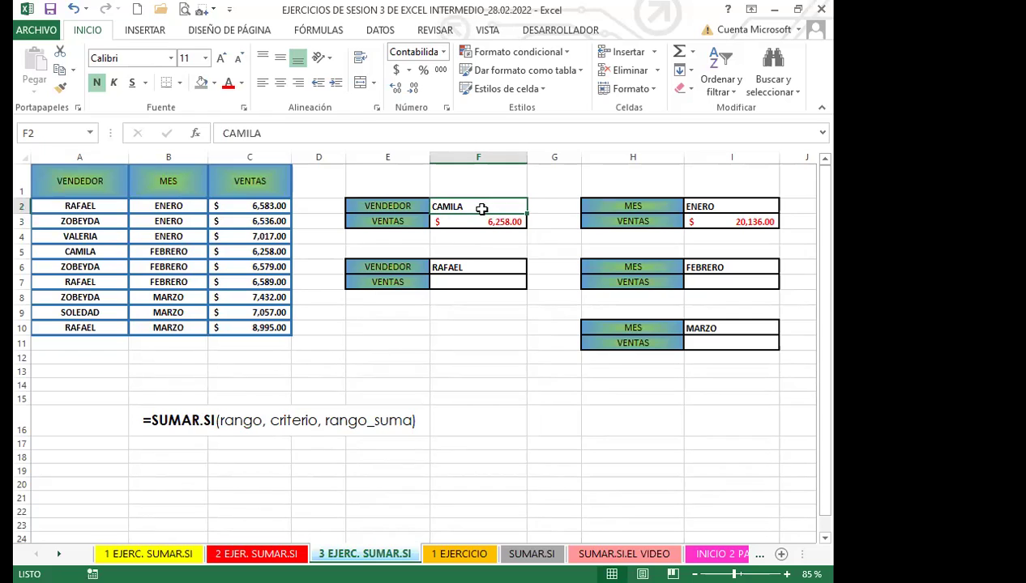
pyautogui.write('SOLEDAD')
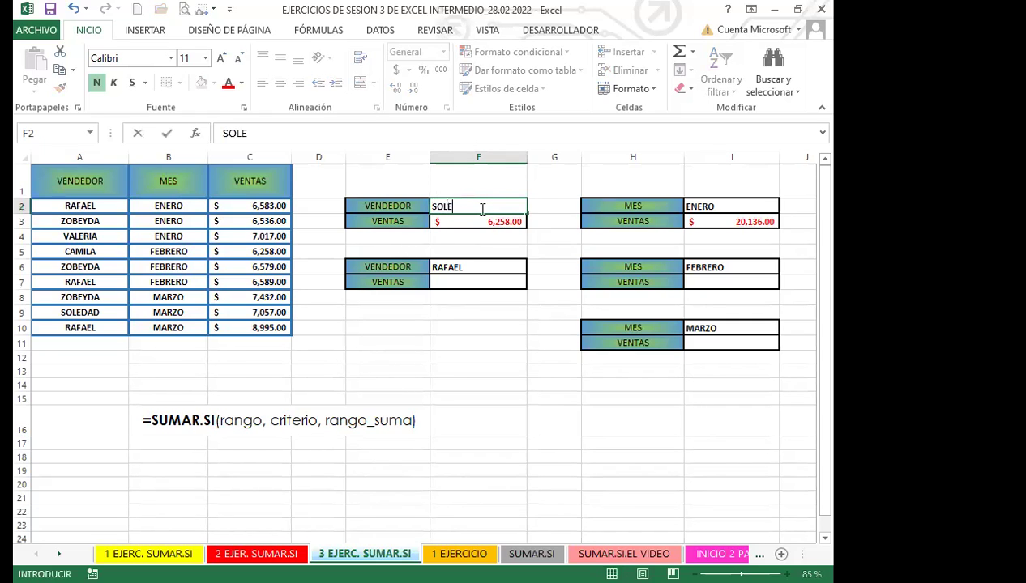
pyautogui.press('Return')
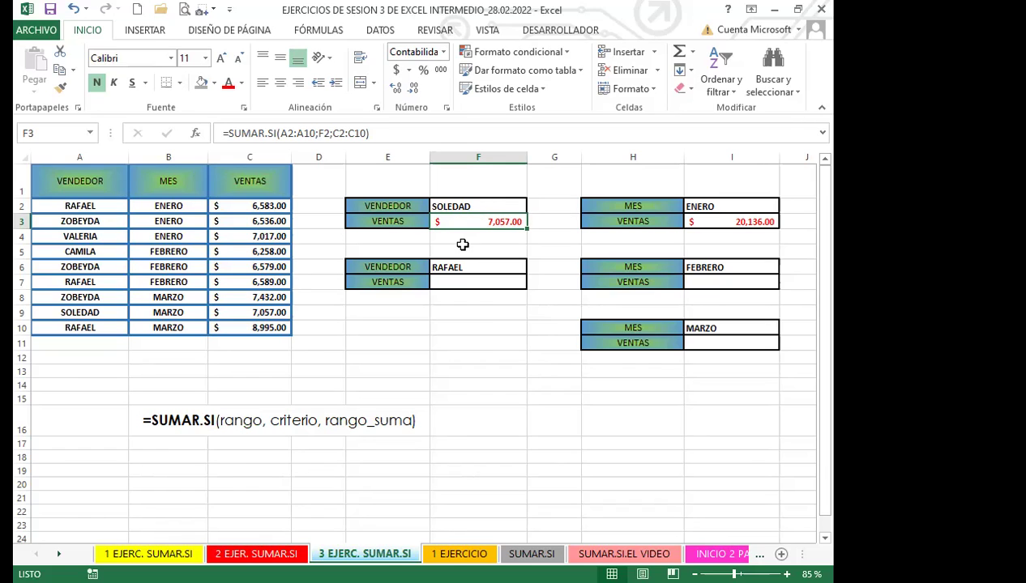
# - Inspect the arguments of the SUMAR.SI formula in F3 and set the F2 criterion back to the vendor in A3
pyautogui.click(469, 237)
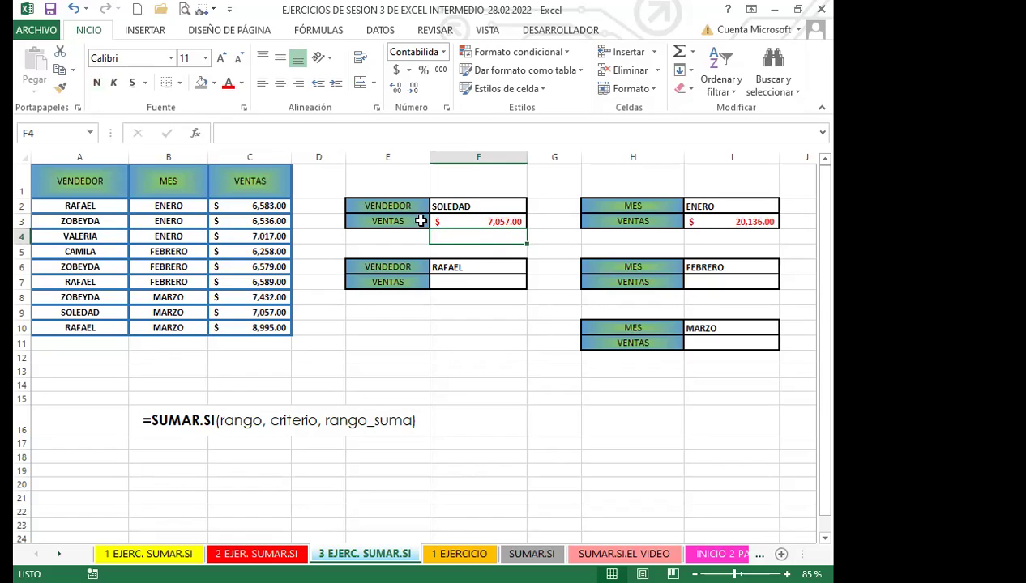
pyautogui.click(473, 221)
pyautogui.doubleClick(478, 222)
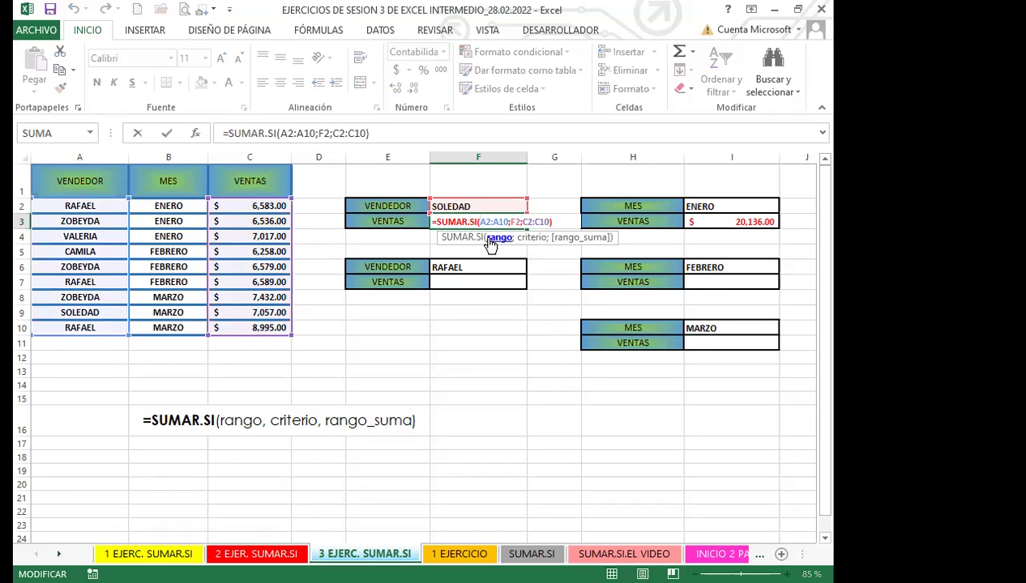
pyautogui.press('Return')
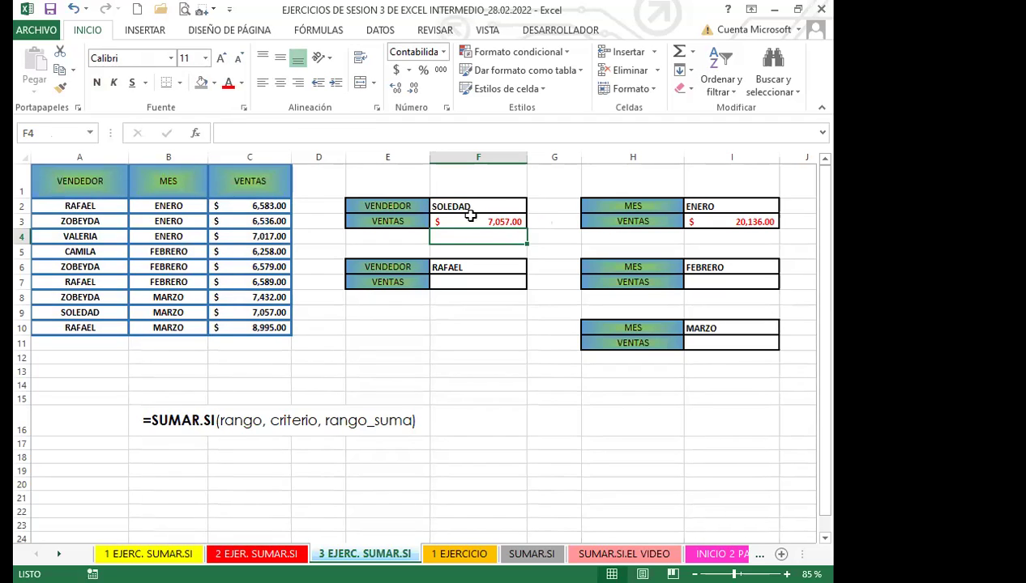
pyautogui.click(481, 205)
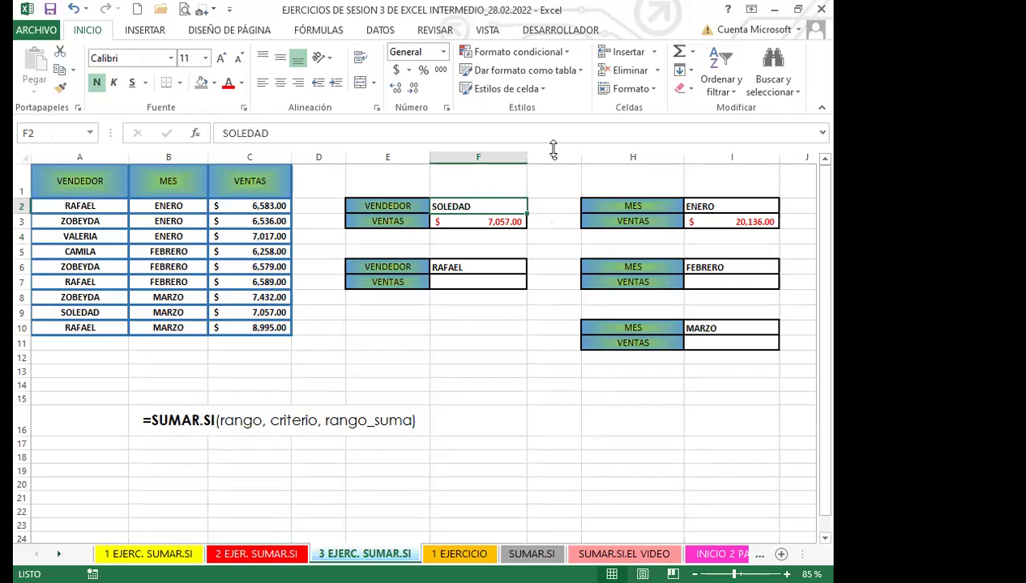
pyautogui.write('ZOBEYDA')
pyautogui.press('Return')
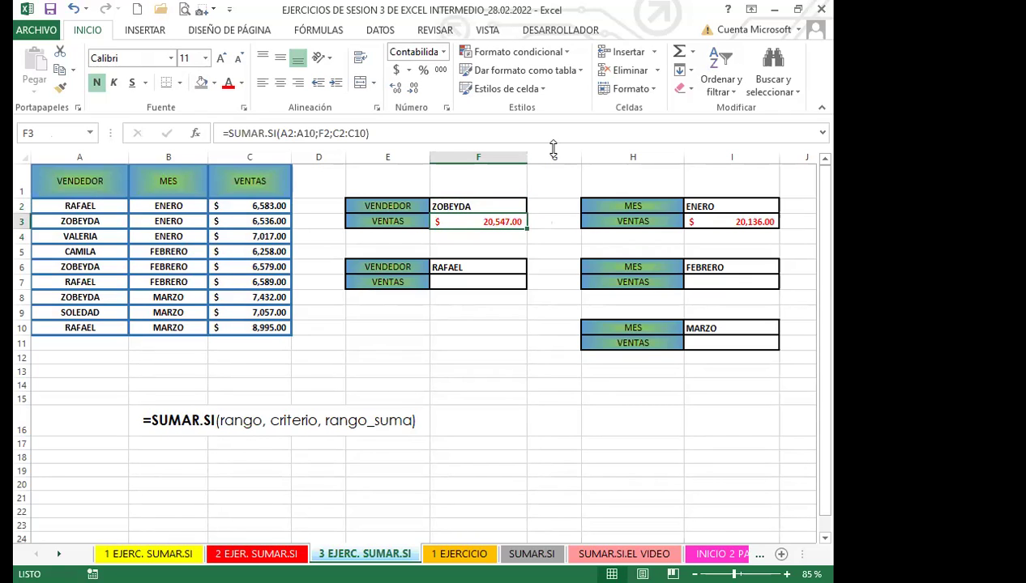
pyautogui.click(496, 204)
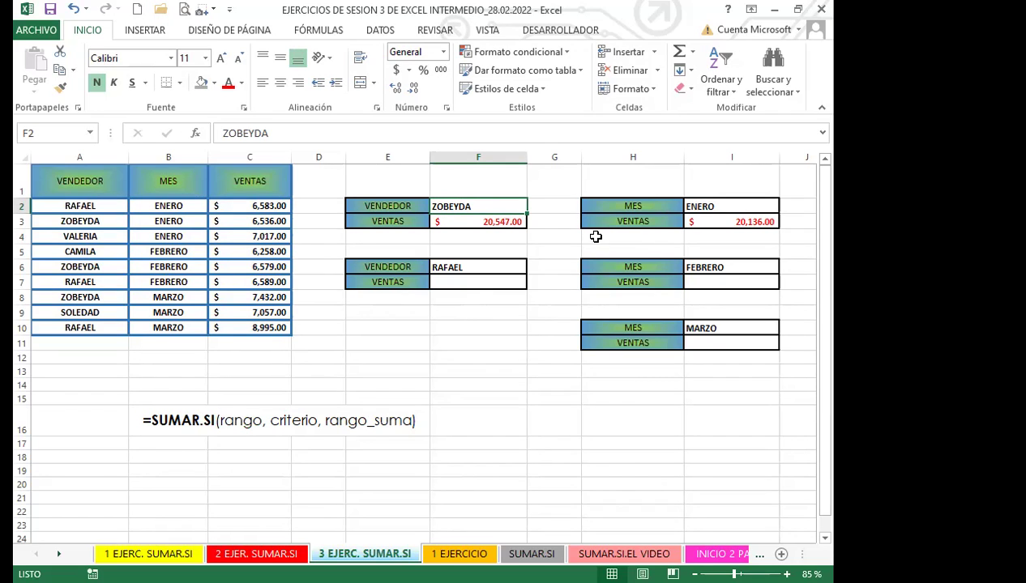
# - Test the I3 sales total with FEBRERO and MARZO as the I2 month criterion, leaving MARZO in the cell
pyautogui.click(725, 210)
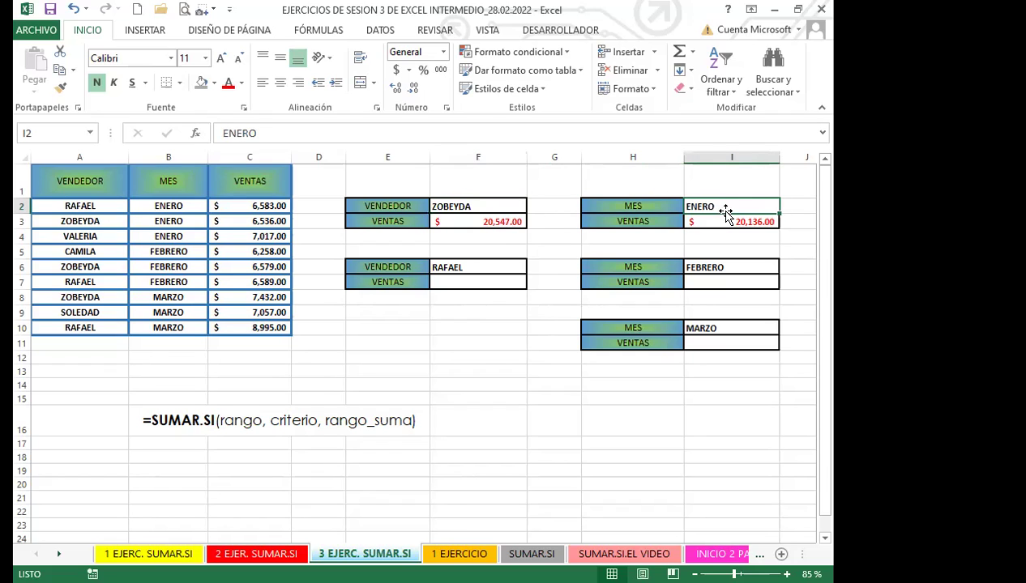
pyautogui.write('FEBRERO')
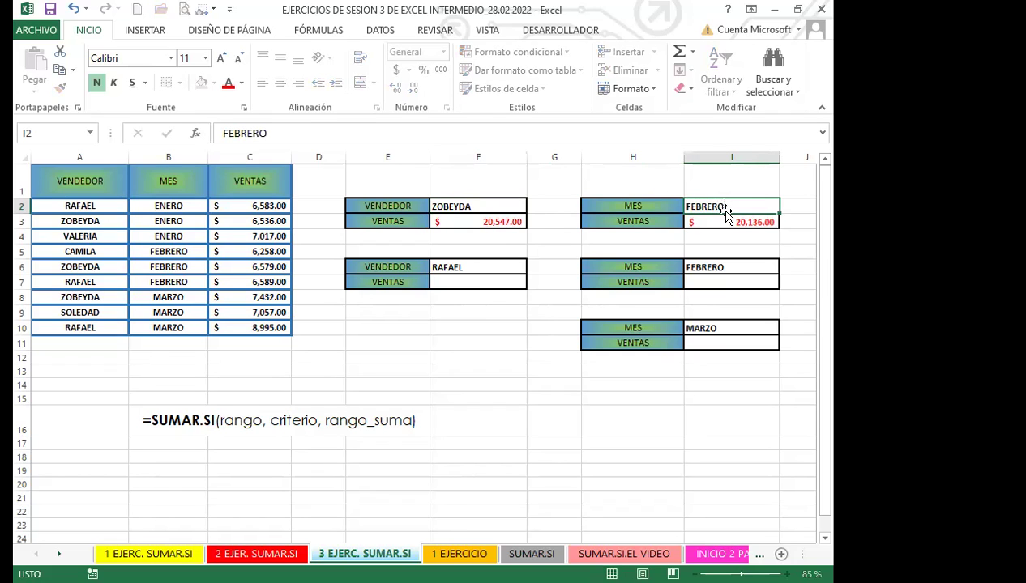
pyautogui.press('Return')
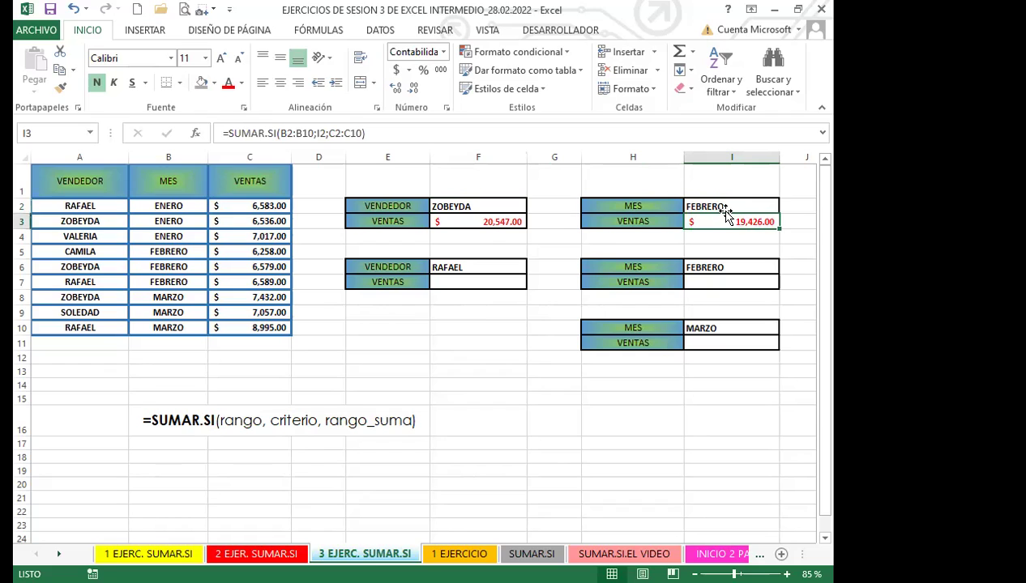
pyautogui.click(732, 206)
pyautogui.write('MARZO')
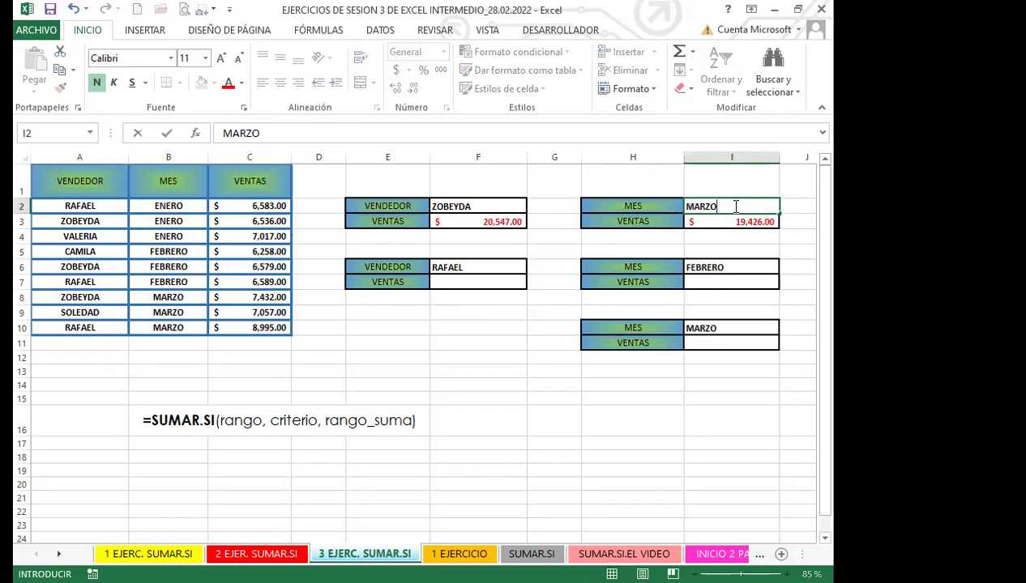
pyautogui.press('Return')
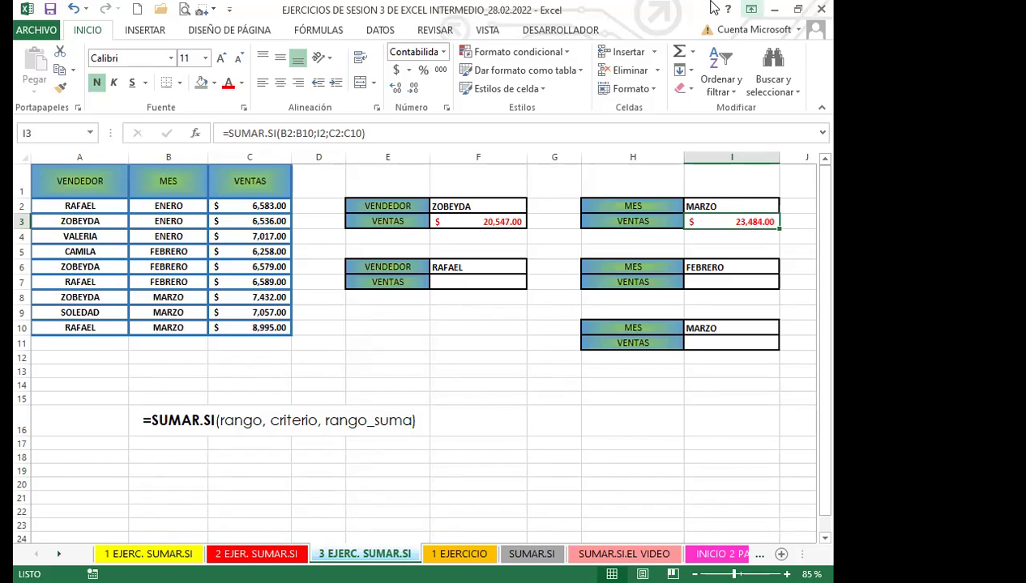
# - On the 1 EJERCICIO sheet, clear the DVD answer in C14 and restore its formula =SUMAR.SI(B3:B10;"DVD";C3:C10)
pyautogui.click(458, 554)
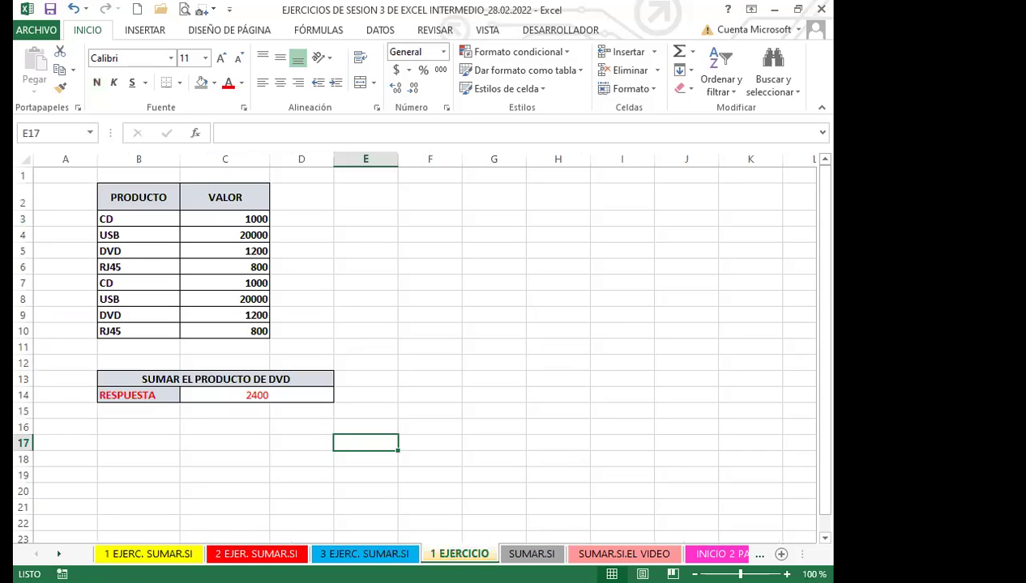
pyautogui.click(313, 394)
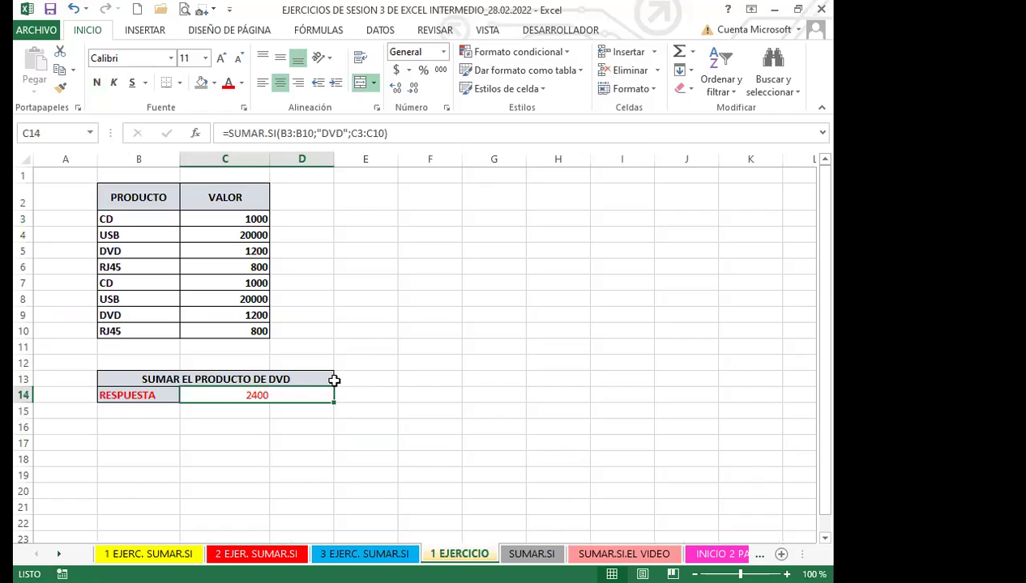
pyautogui.press('Delete')
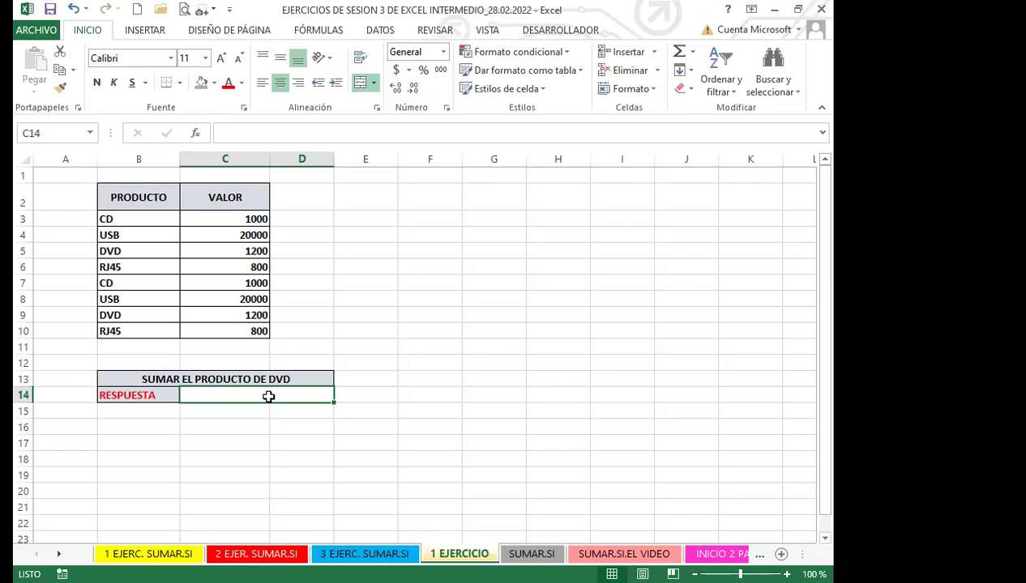
pyautogui.write('=SUMAR.SI(B3:B10;"DVD";C3:C10)')
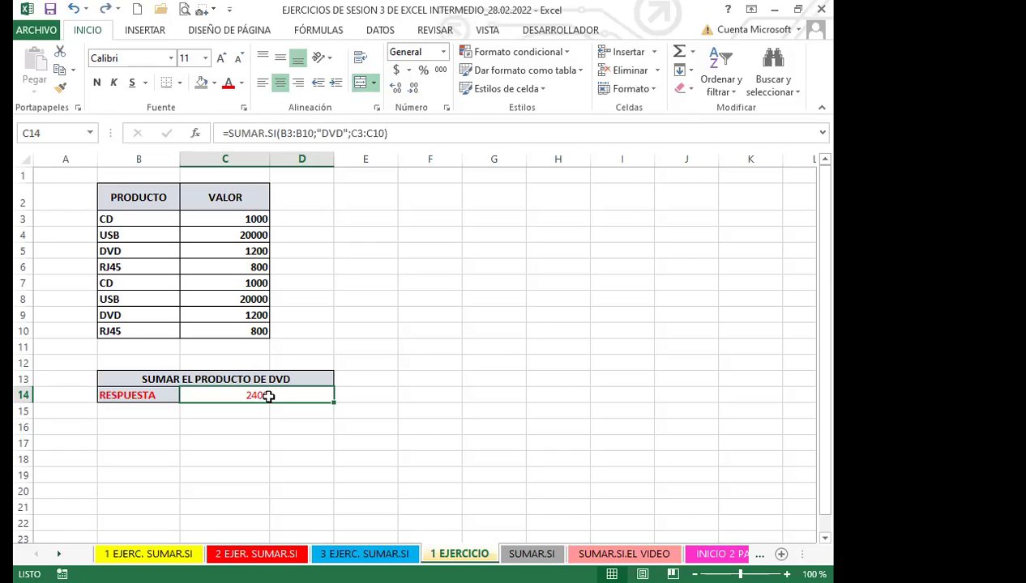
# - Examine the range, criterion and sum range of the SUMAR.SI formula in C14, leaving it unedited
pyautogui.click(247, 427)
pyautogui.click(252, 396)
pyautogui.doubleClick(253, 397)
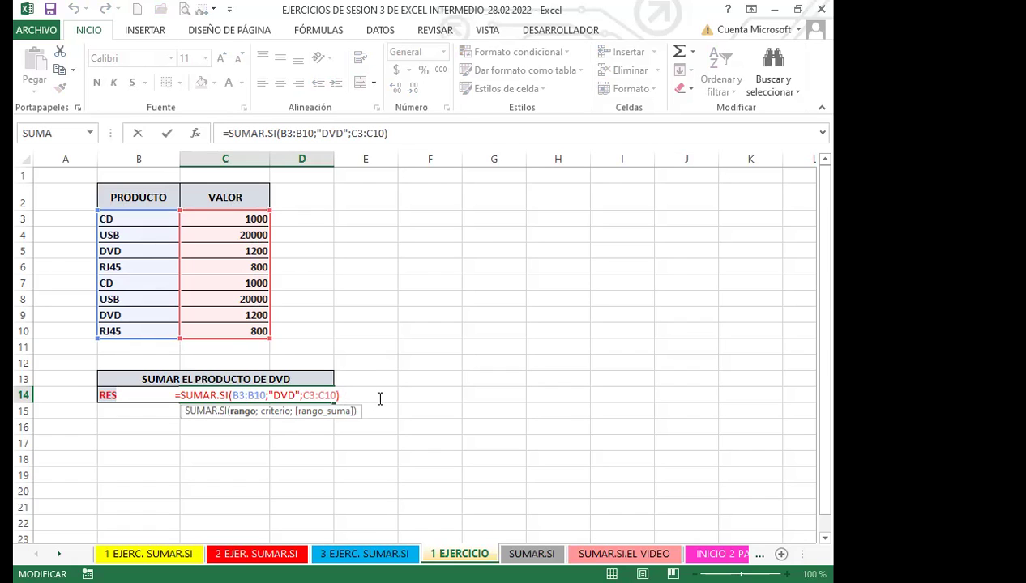
pyautogui.press('Return')
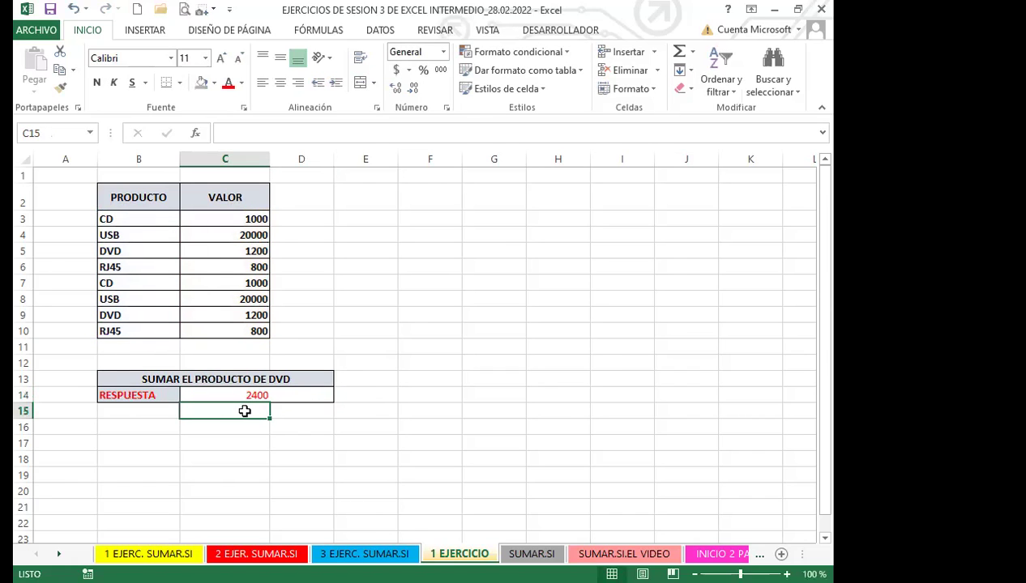
# - Enter =SUMAR.SI(B3:B10;B5;C3:C10) in C15, using the DVD product cell as the criterion
pyautogui.write('=')
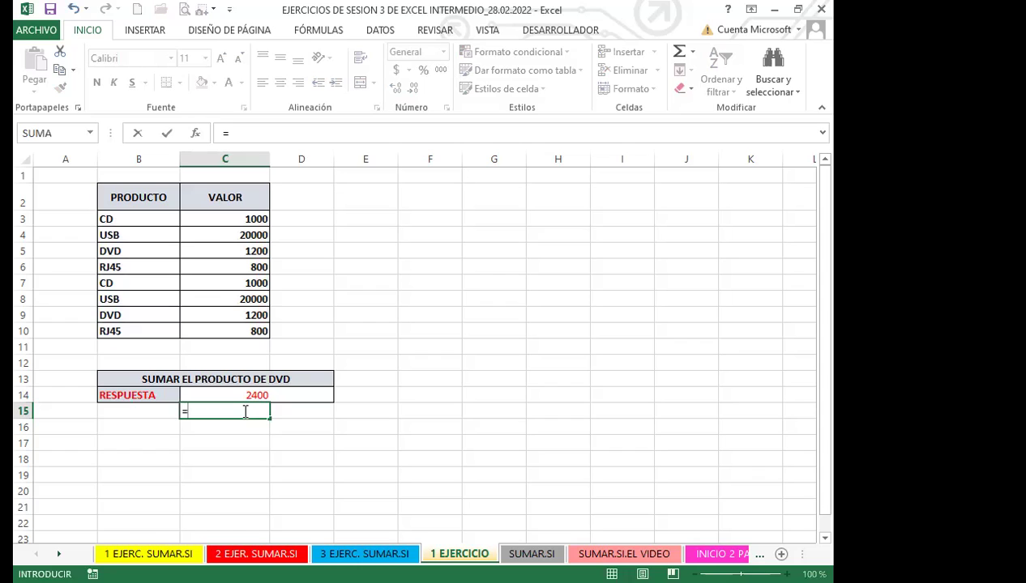
pyautogui.write('SUMAR')
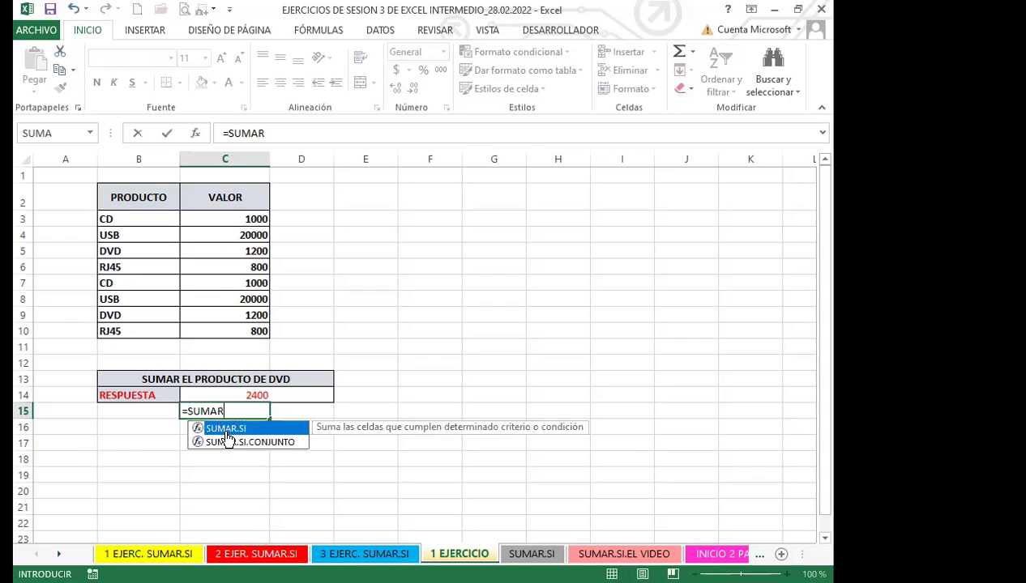
pyautogui.doubleClick(226, 430)
pyautogui.moveTo(140, 227); pyautogui.dragTo(133, 328)
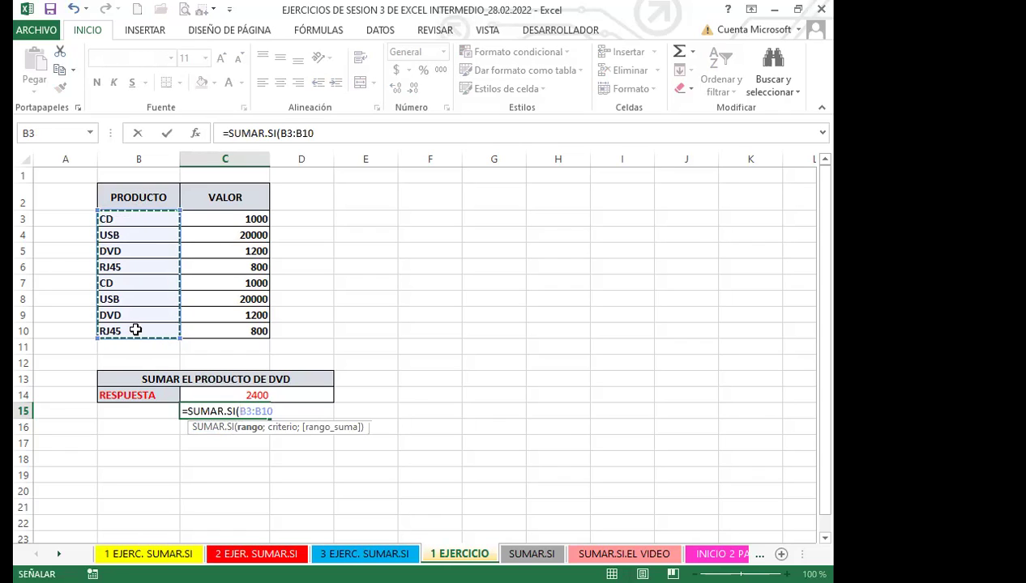
pyautogui.write(';')
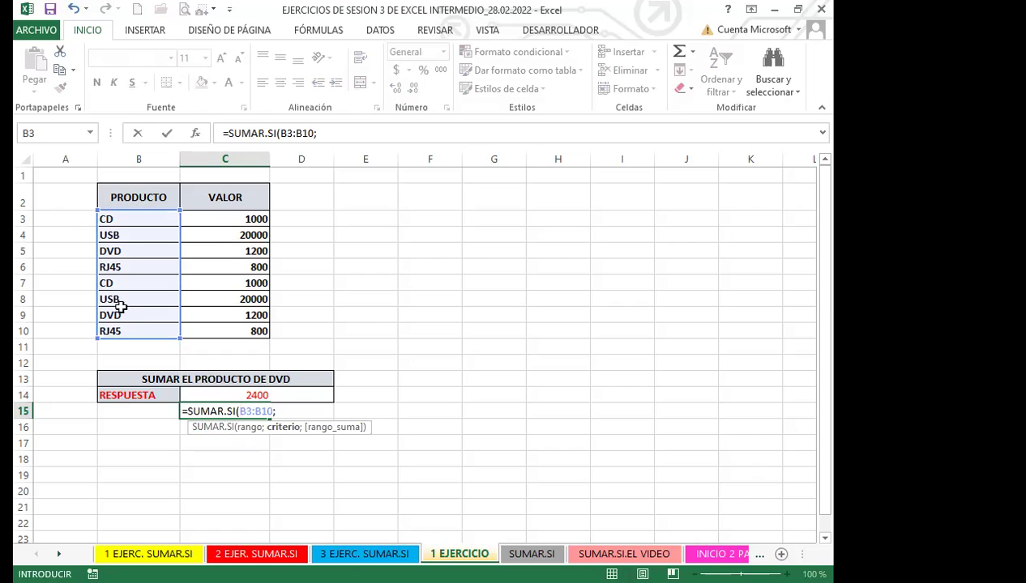
pyautogui.click(142, 251)
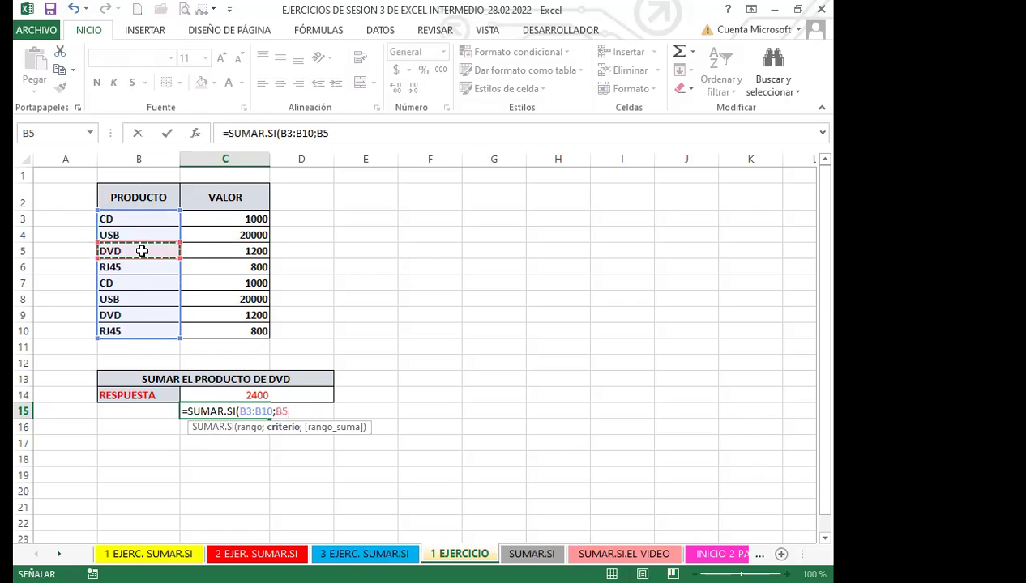
pyautogui.write(';')
pyautogui.click(213, 218)
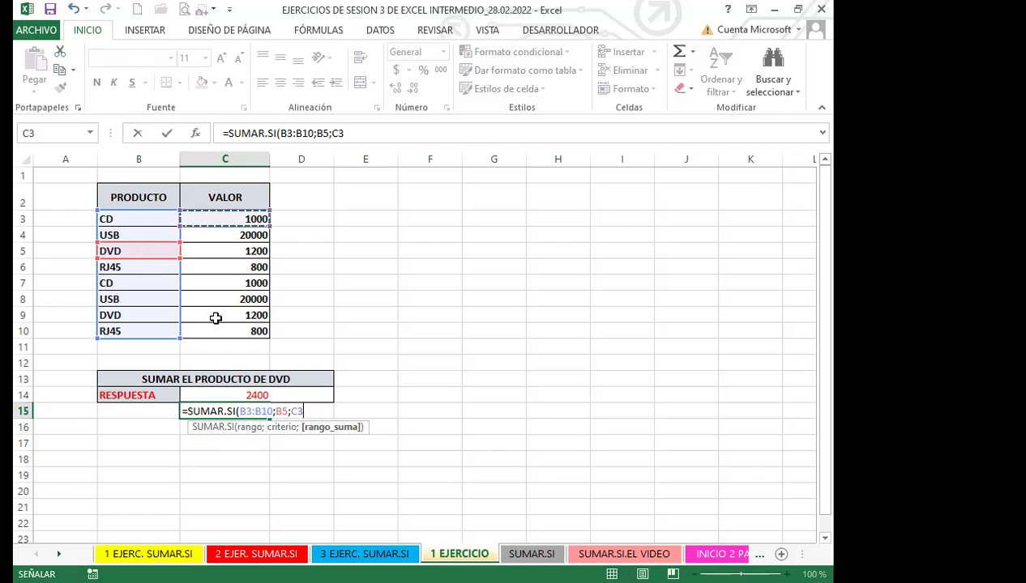
pyautogui.press('Return')
pyautogui.click(218, 412)
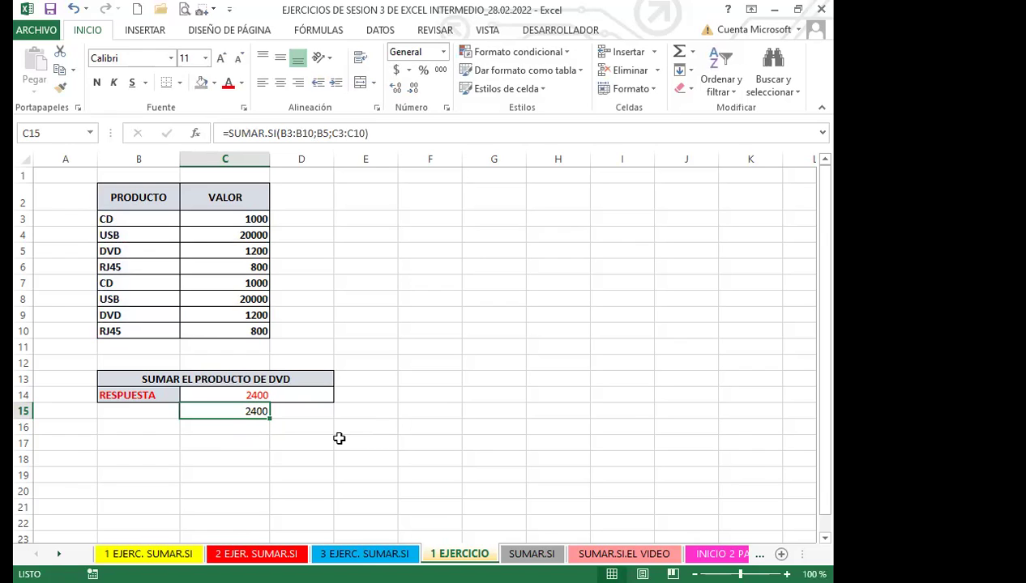
# - Enter DVD as a criterion label in B16, below the answer table
pyautogui.scroll(-1, 292, 434)
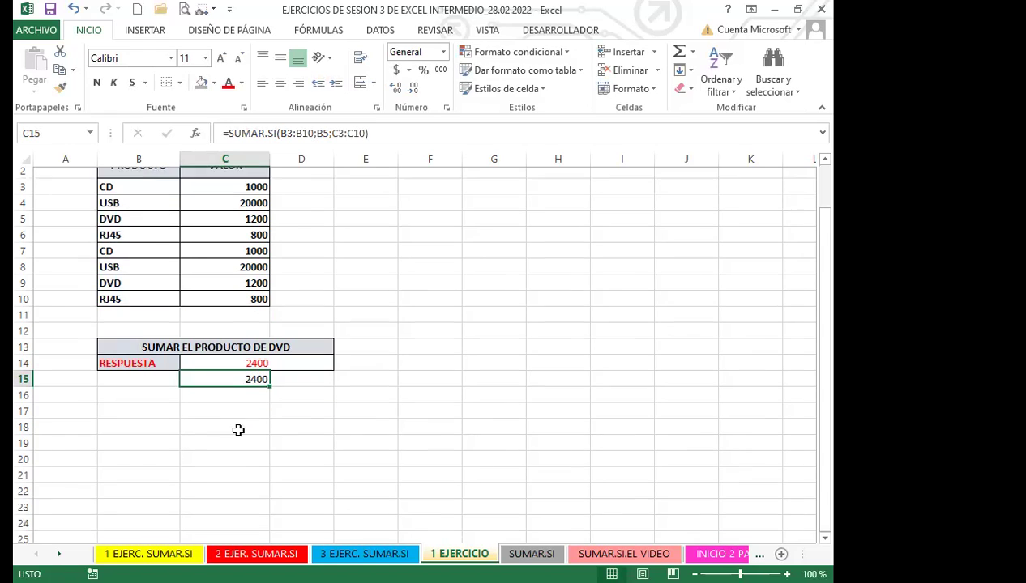
pyautogui.click(142, 374)
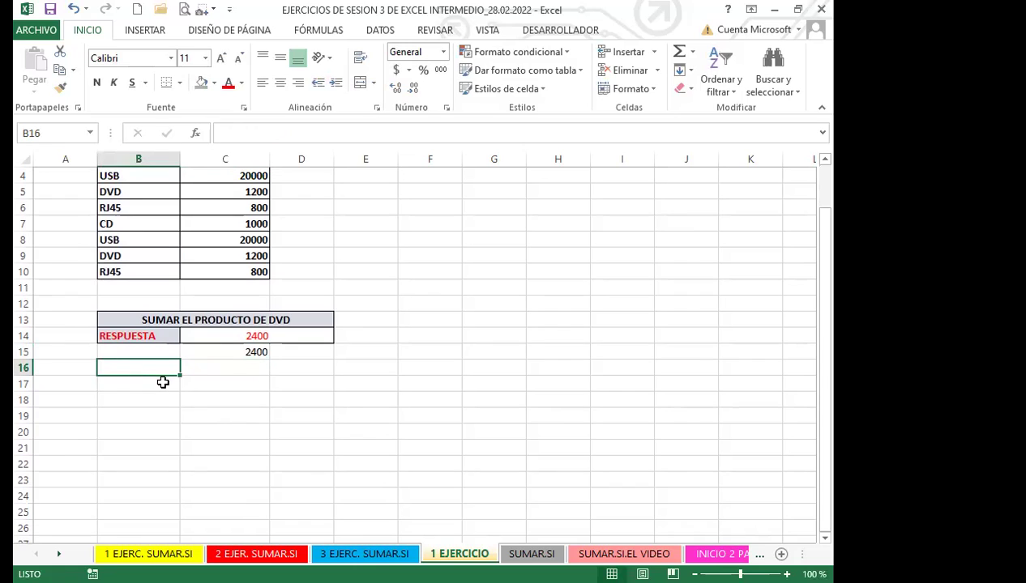
pyautogui.write('DVS')
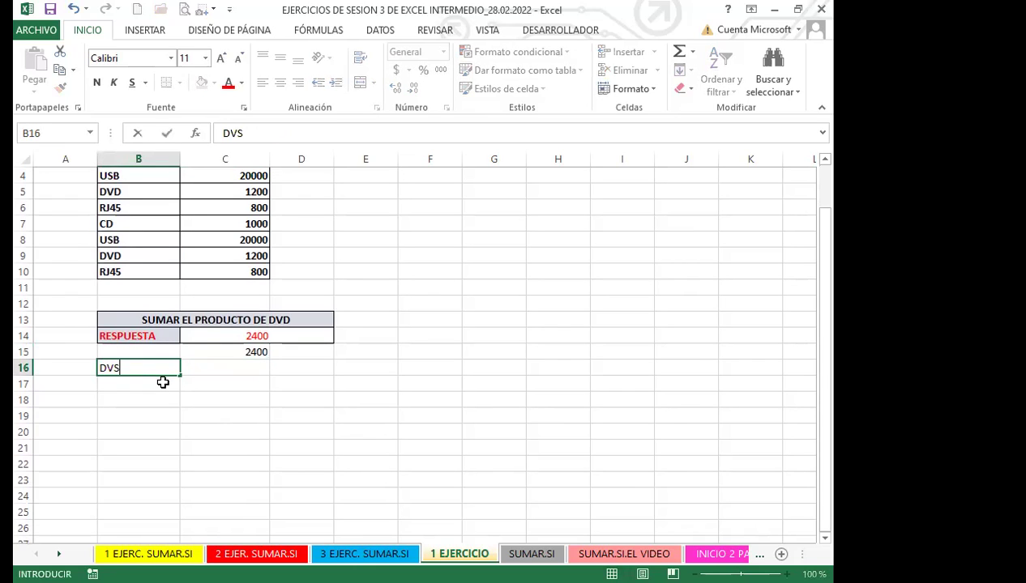
pyautogui.press('BackSpace')
pyautogui.write('D')
# - Total the DVD values in C16 with =SUMAR.SI(B3:B10;B16;C3:C10), using the B16 label as the criterion
pyautogui.click(228, 370)
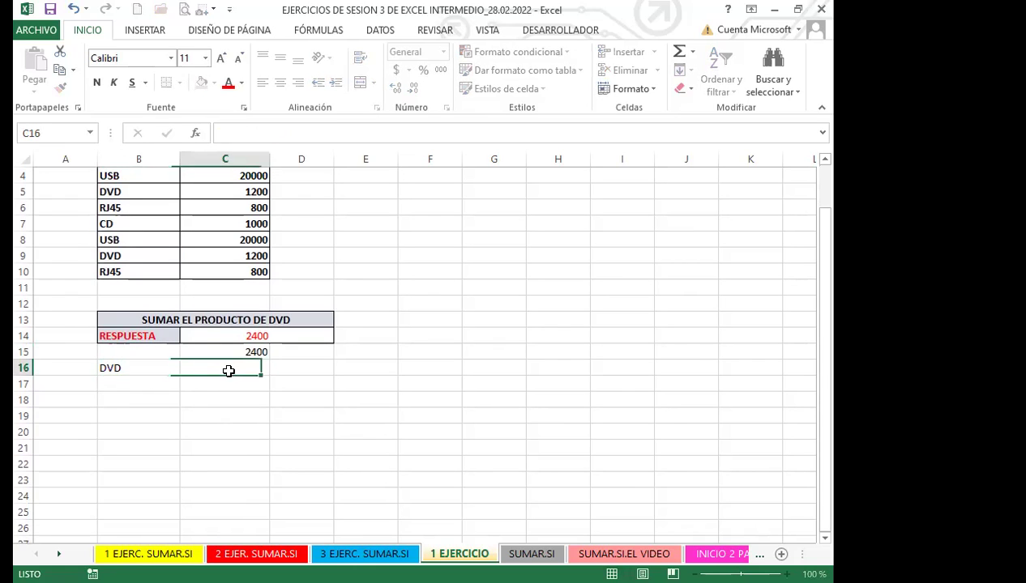
pyautogui.write('=')
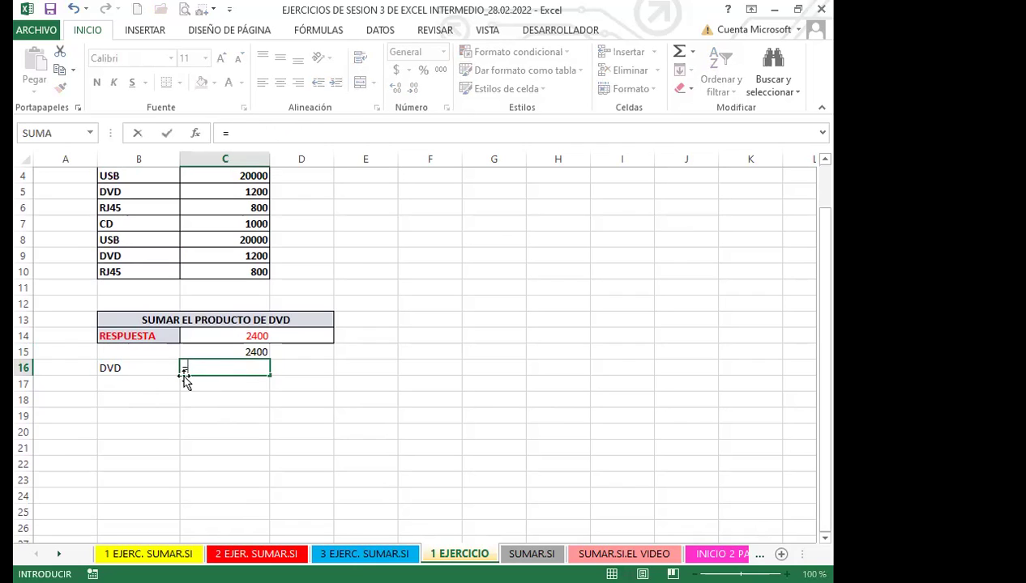
pyautogui.write('SUMAR')
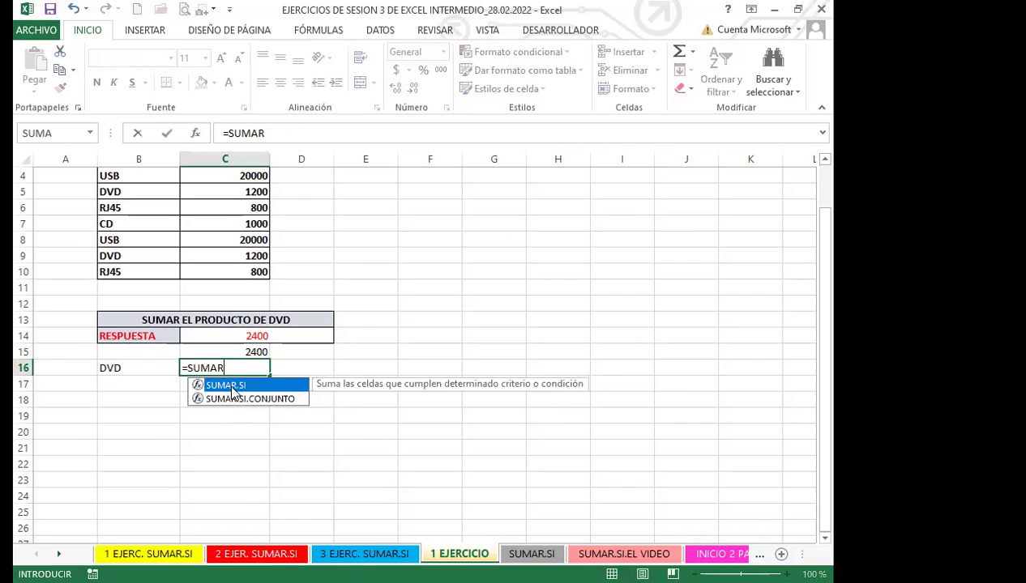
pyautogui.press('Tab')
pyautogui.scroll(1, 98, 343)
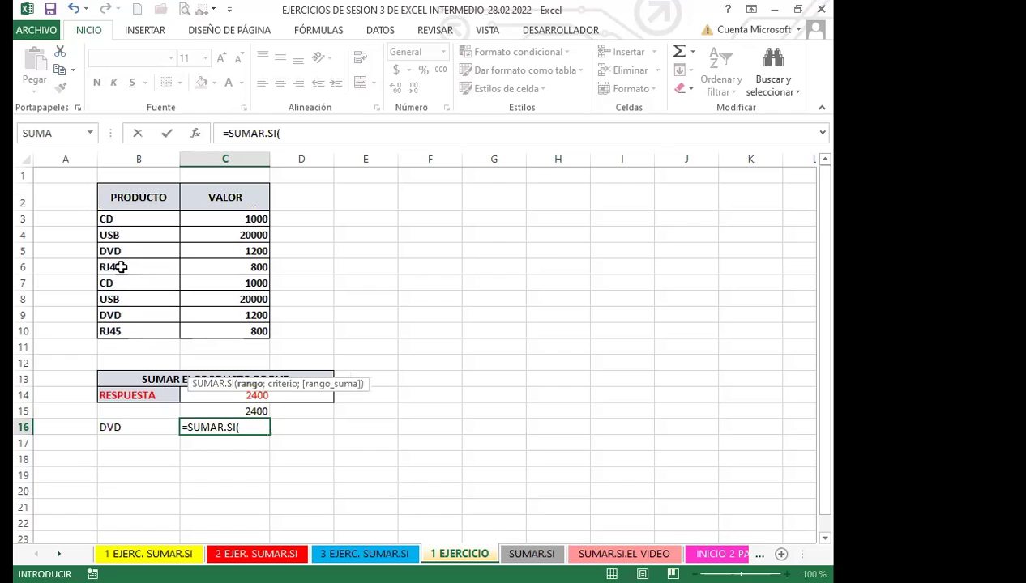
pyautogui.moveTo(122, 218); pyautogui.dragTo(120, 327)
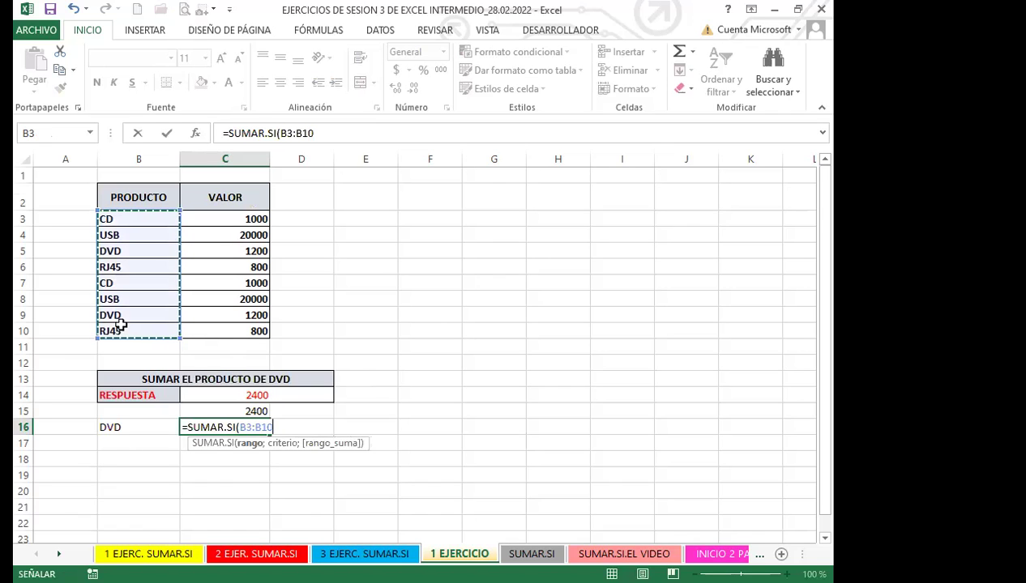
pyautogui.write(';')
pyautogui.click(136, 427)
pyautogui.write(';')
pyautogui.moveTo(231, 220); pyautogui.dragTo(232, 329)
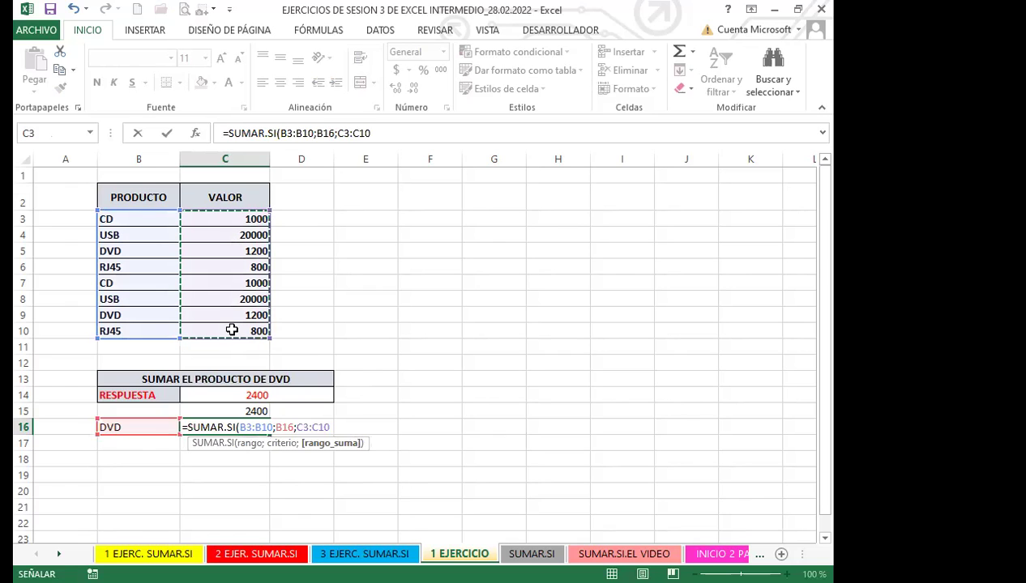
pyautogui.press('Return')
pyautogui.click(316, 428)
pyautogui.scroll(-1, 328, 415)
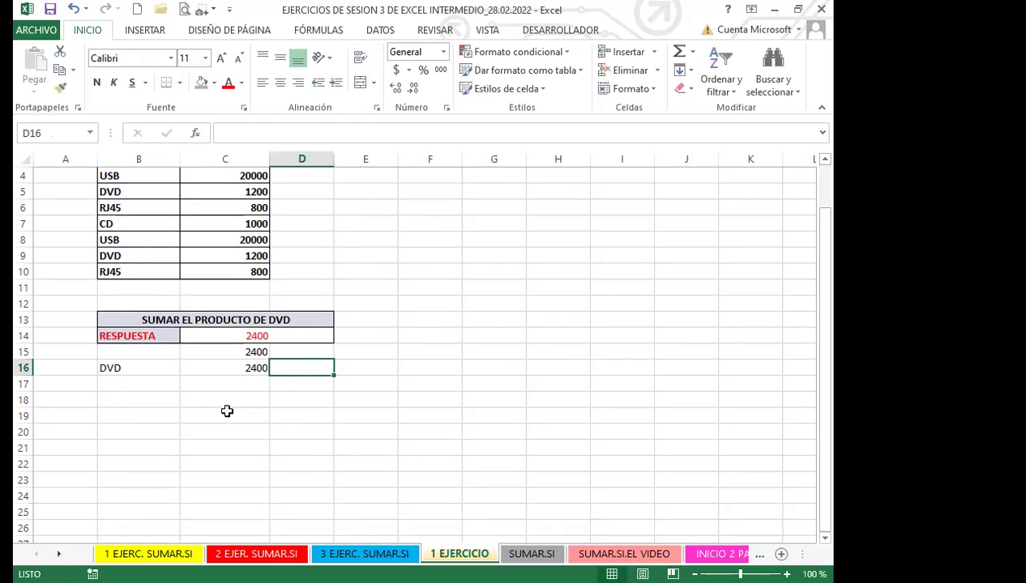
# - Compare the criterion references in the SUMAR.SI formulas of C15 and C16
pyautogui.click(227, 412)
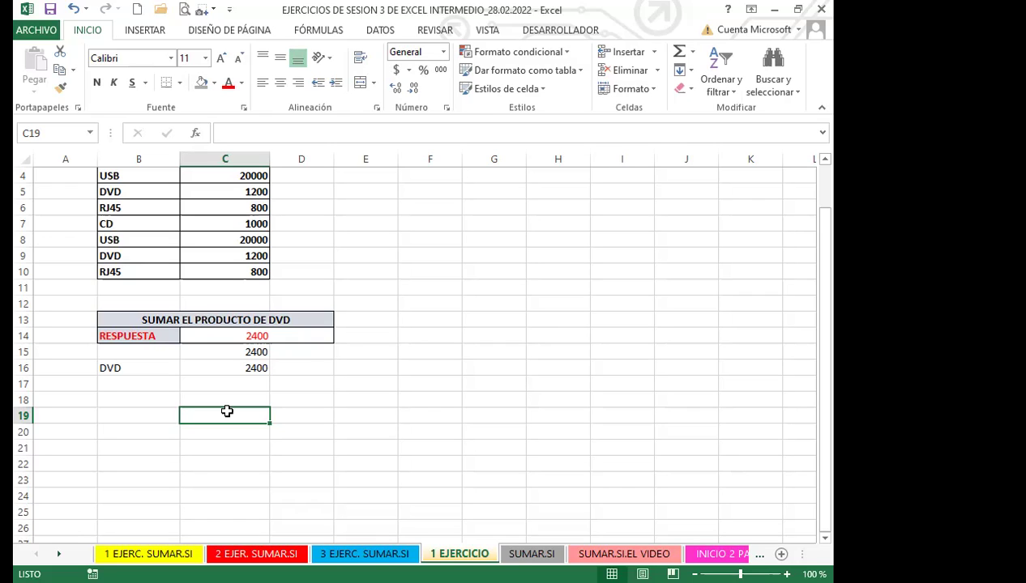
pyautogui.click(321, 381)
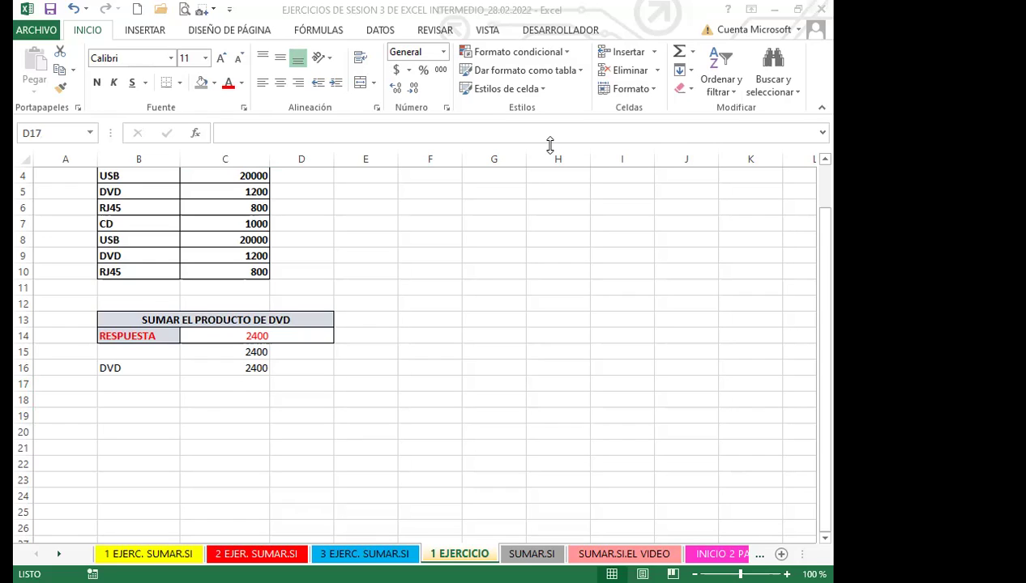
pyautogui.click(225, 350)
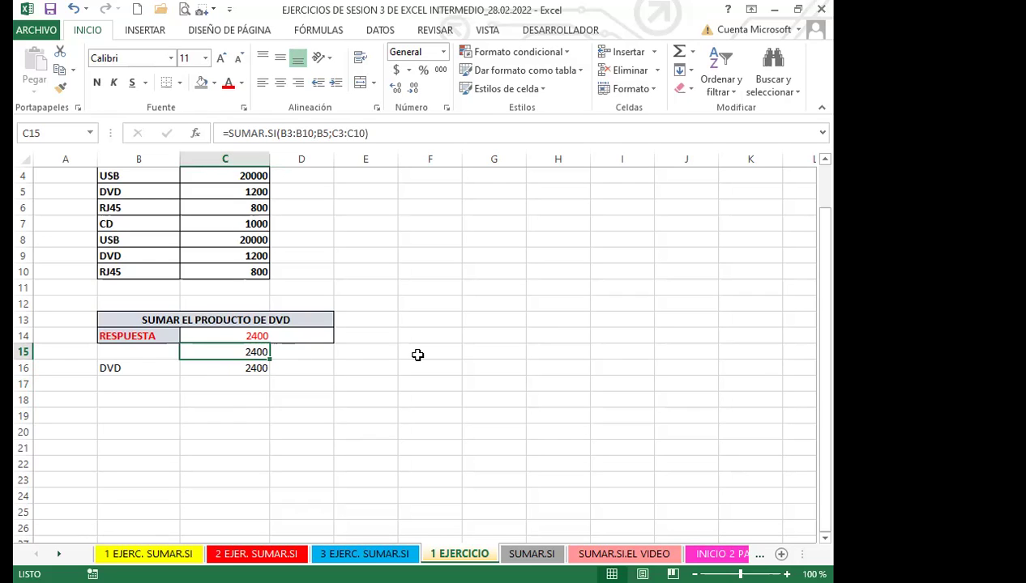
pyautogui.click(218, 370)
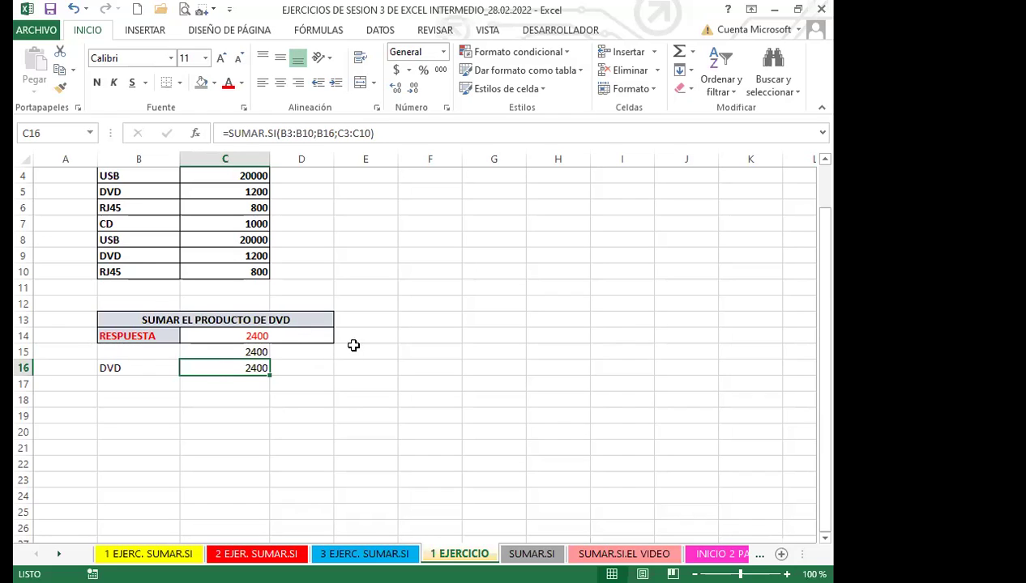
pyautogui.click(364, 341)
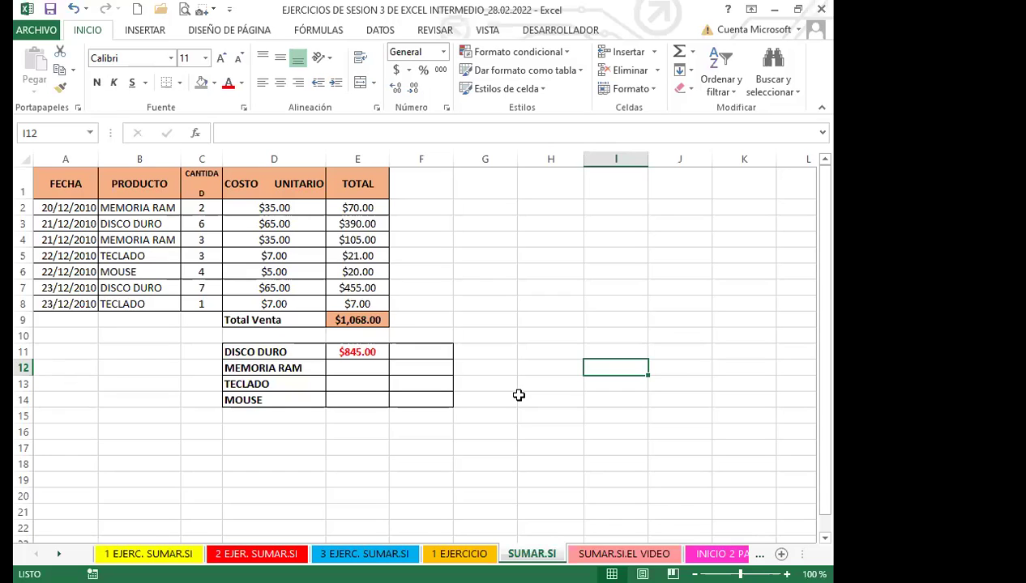
# - On the SUMAR.SI sheet, examine the arguments of the DISCO DURO formula in E11, leaving it unedited
pyautogui.click(350, 351)
pyautogui.doubleClick(357, 351)
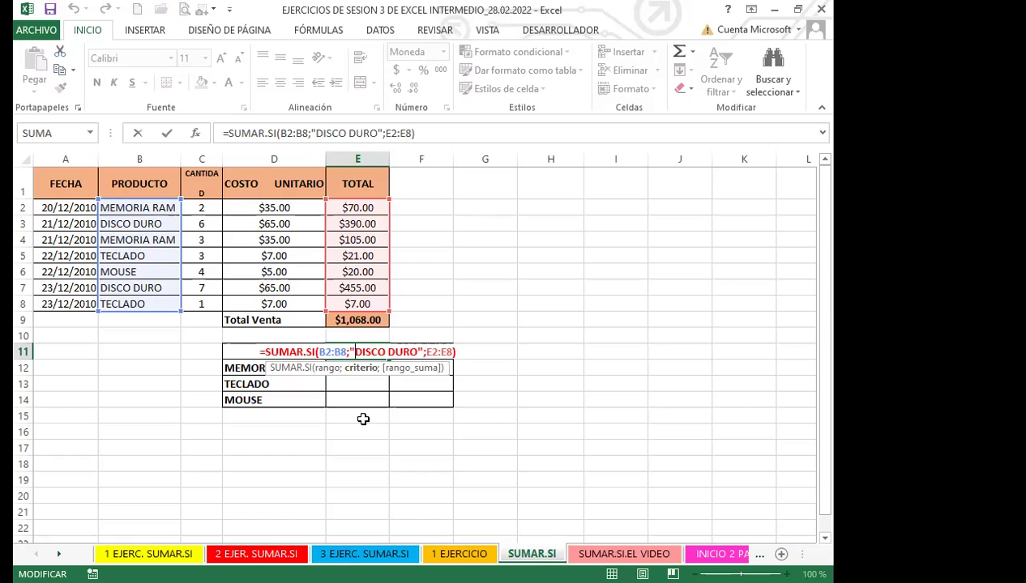
pyautogui.press('Return')
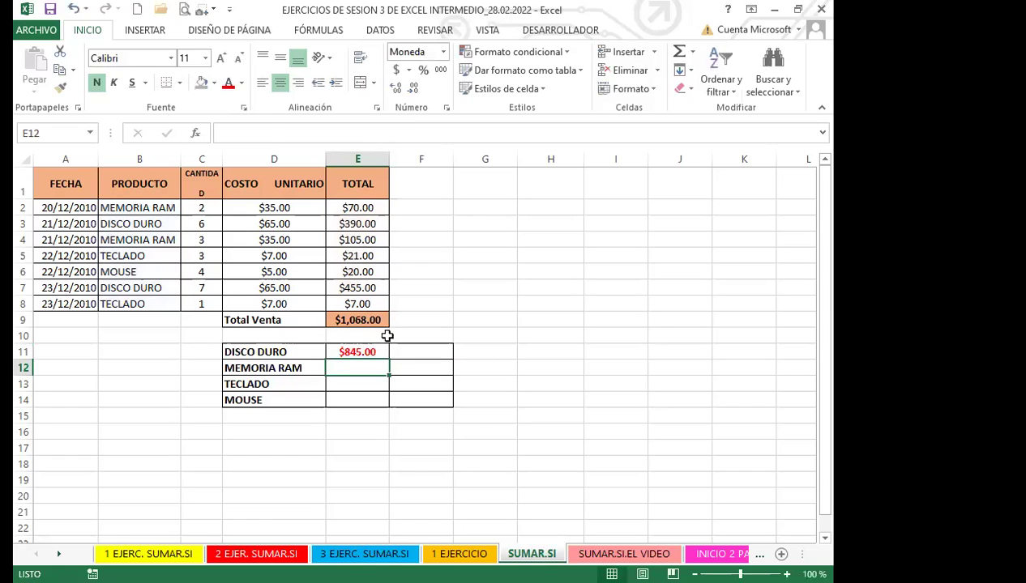
# - Fill the E11 formula down to E14 and inspect the copied formulas for MEMORIA RAM, TECLADO and MOUSE
pyautogui.click(384, 350)
pyautogui.moveTo(391, 360); pyautogui.dragTo(382, 406)
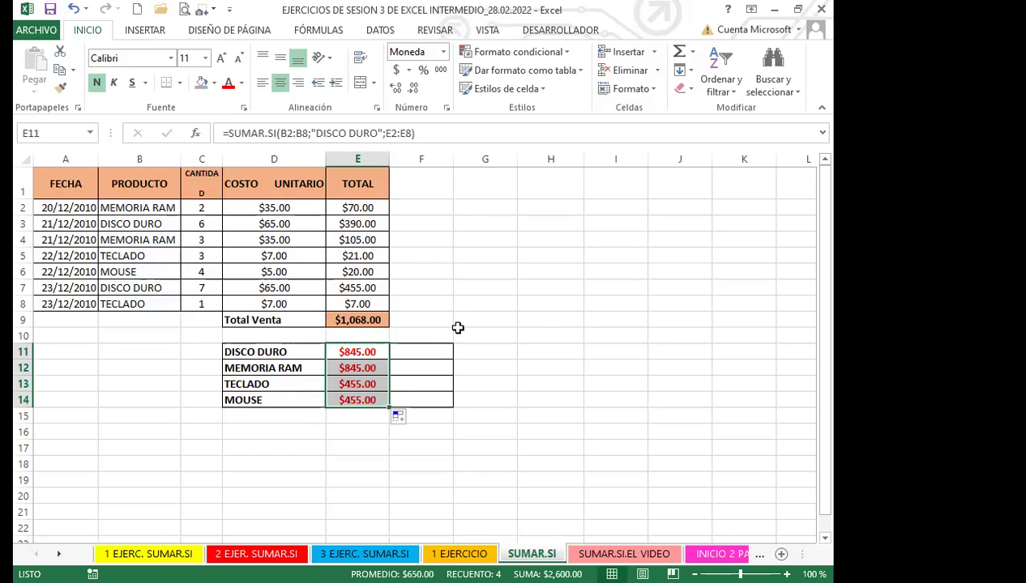
pyautogui.click(362, 367)
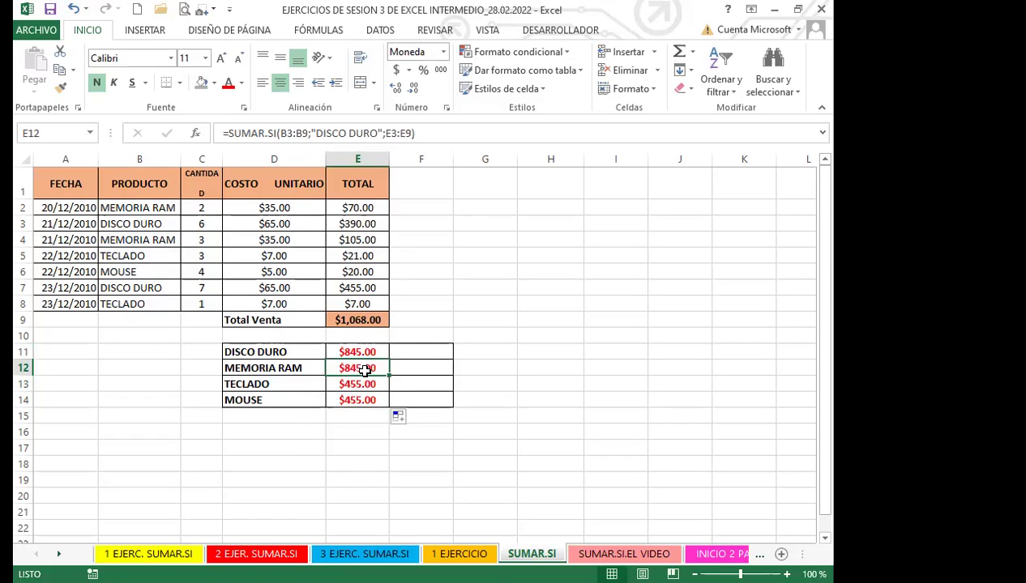
pyautogui.click(347, 383)
pyautogui.click(353, 397)
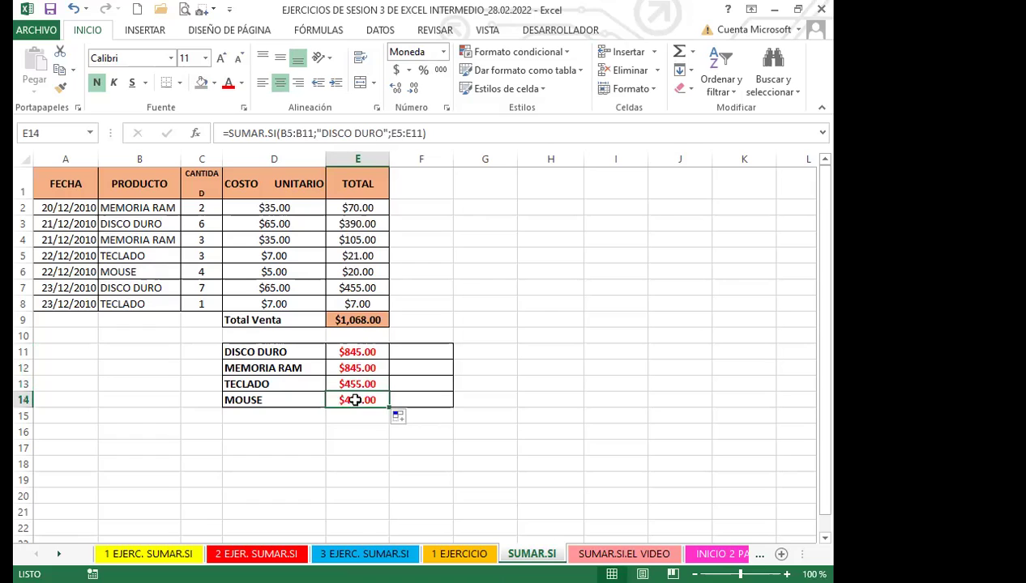
# - Enter =SUMAR.SI($B$2:$B$8;D11;$E$2:$E$8) in F11 with absolute product and total ranges and D11 as criterion
pyautogui.click(414, 349)
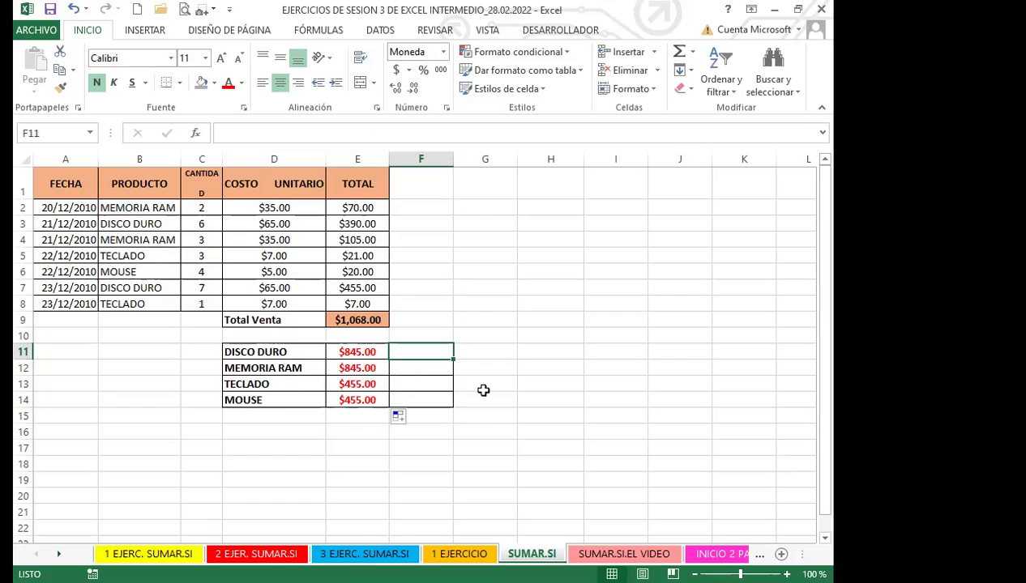
pyautogui.write('=')
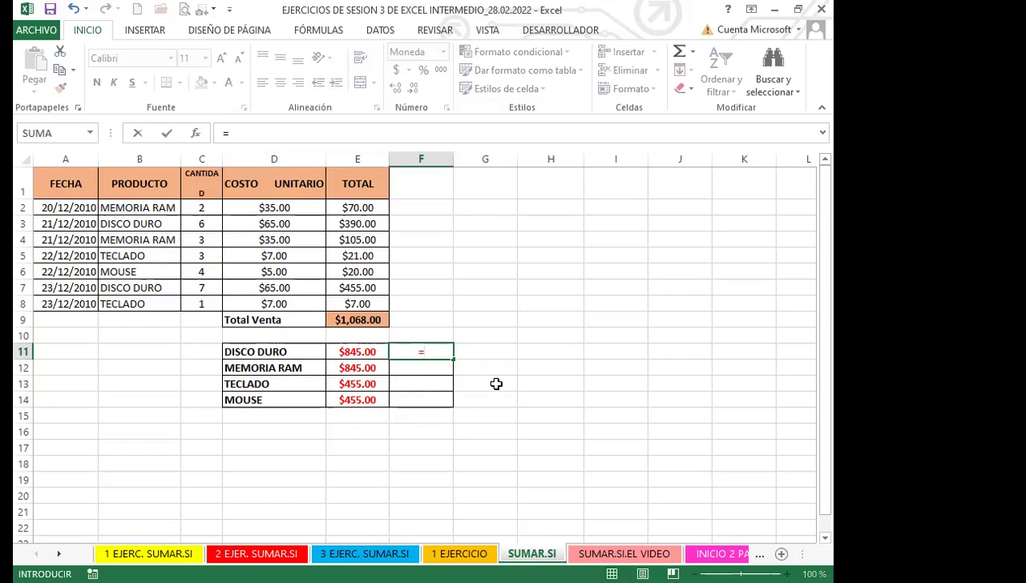
pyautogui.write('SUMAR')
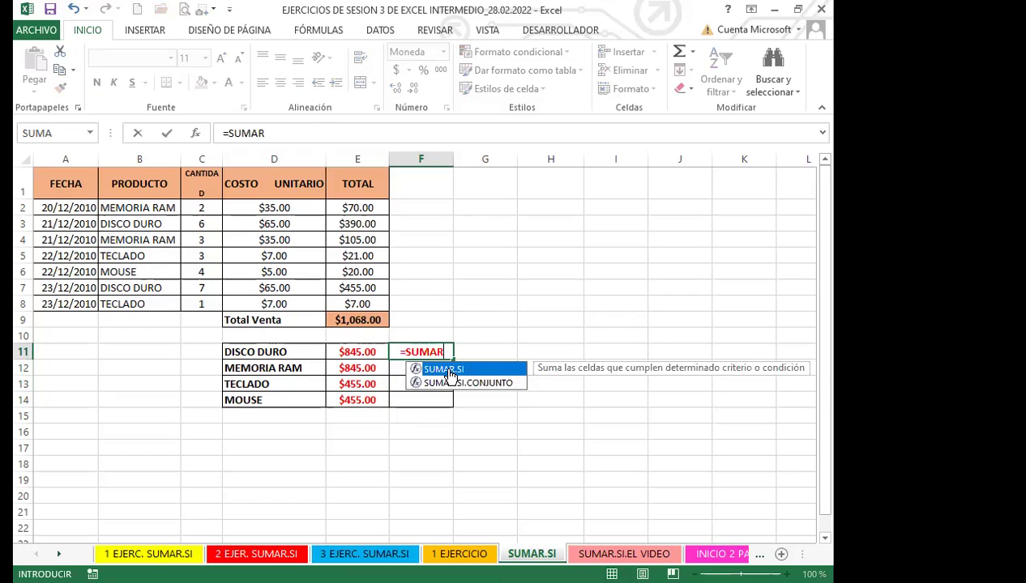
pyautogui.doubleClick(442, 369)
pyautogui.moveTo(142, 213); pyautogui.dragTo(143, 306)
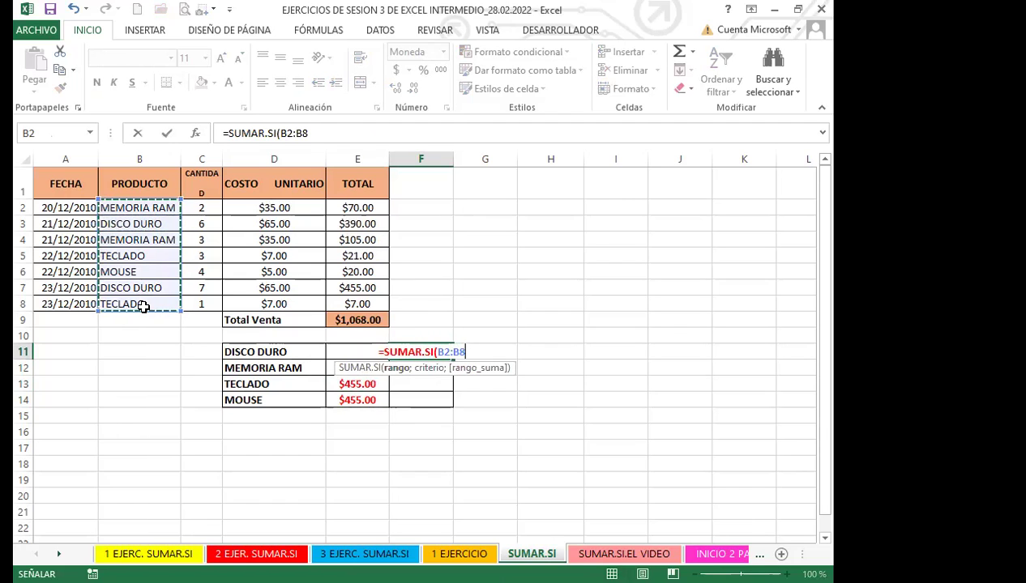
pyautogui.press('F4')
pyautogui.write(';')
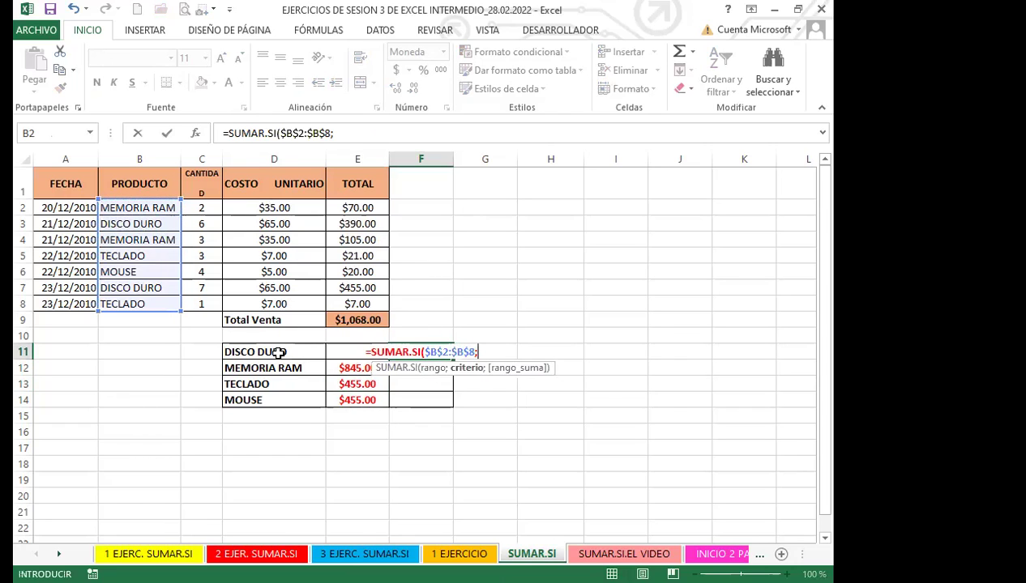
pyautogui.click(278, 352)
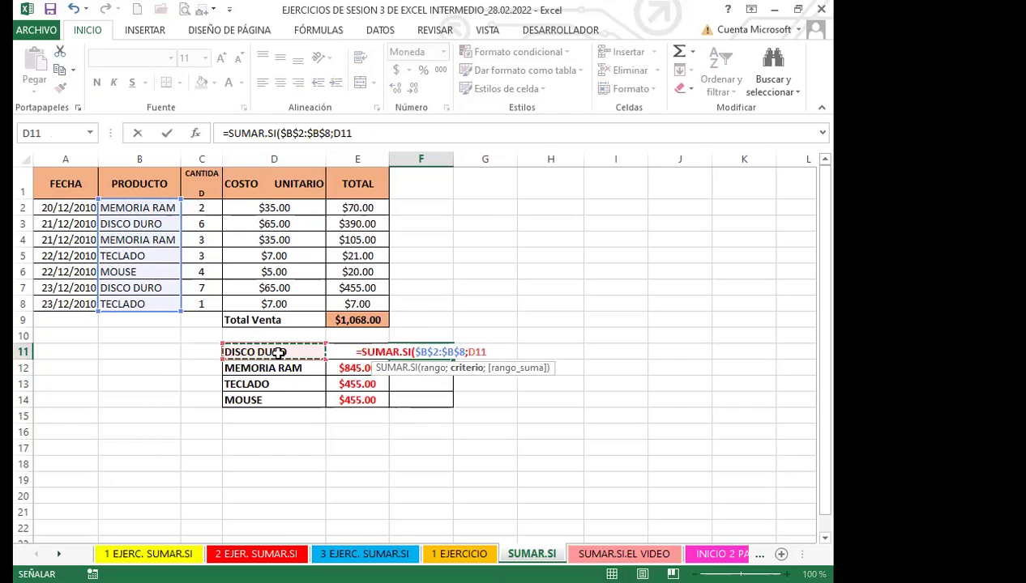
pyautogui.write(';')
pyautogui.click(359, 207)
pyautogui.moveTo(352, 305); pyautogui.dragTo(352, 304)
pyautogui.press('F4')
pyautogui.press('Return')
# - Fill the F11 formula down to F14 for MEMORIA RAM, TECLADO and MOUSE
pyautogui.click(436, 352)
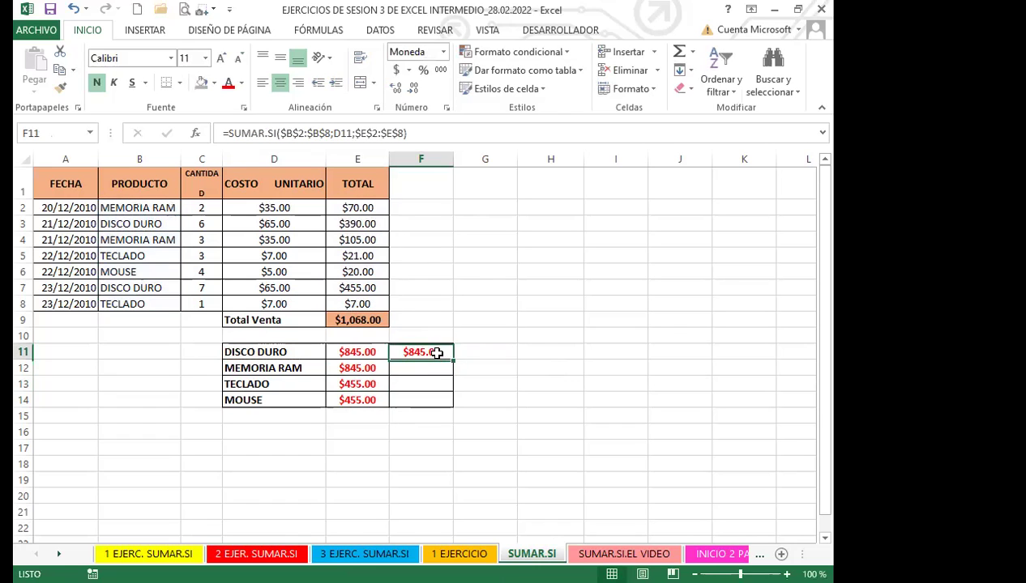
pyautogui.moveTo(454, 361); pyautogui.dragTo(452, 403)
pyautogui.click(494, 373)
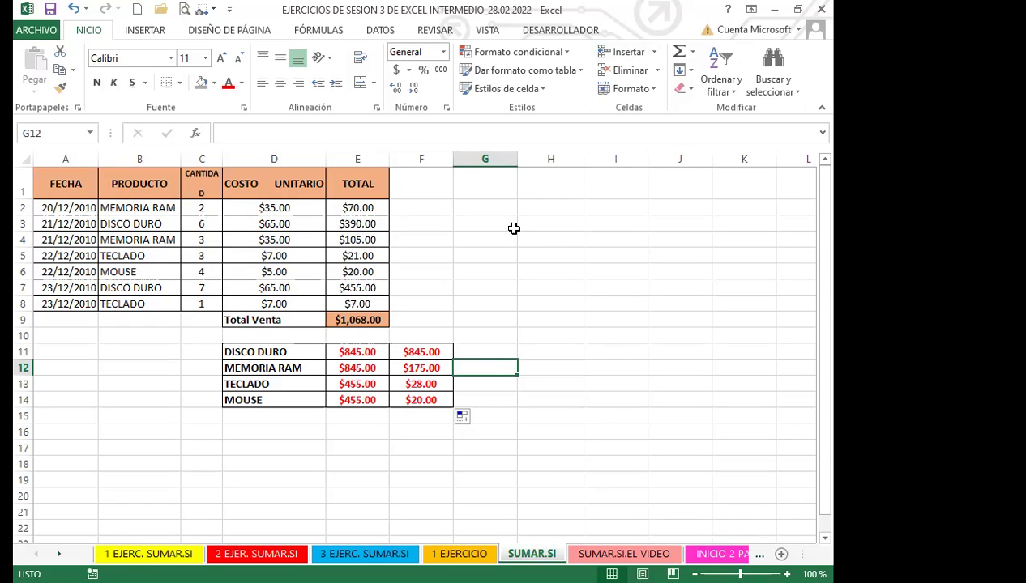
pyautogui.click(483, 350)
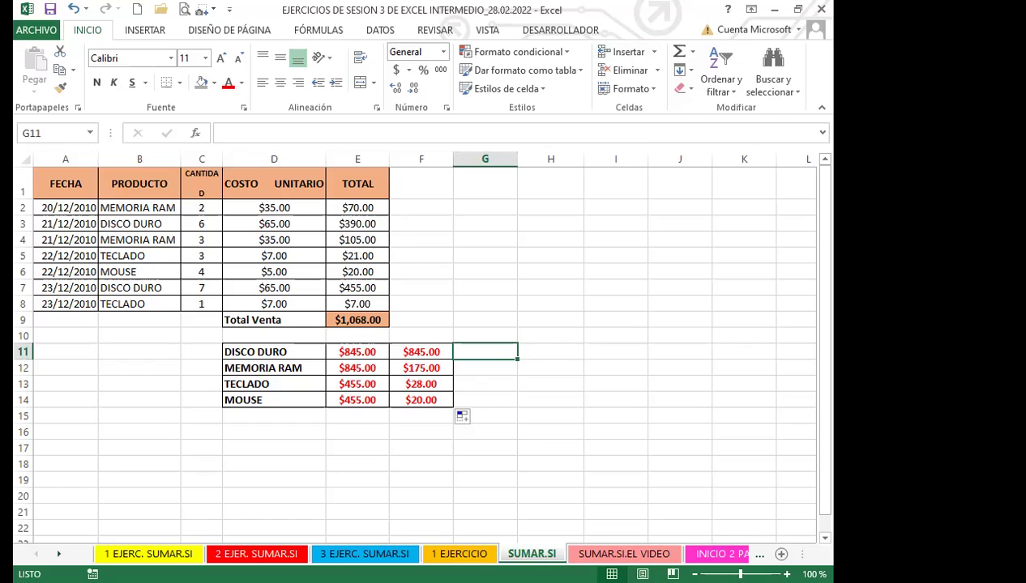
pyautogui.click(587, 396)
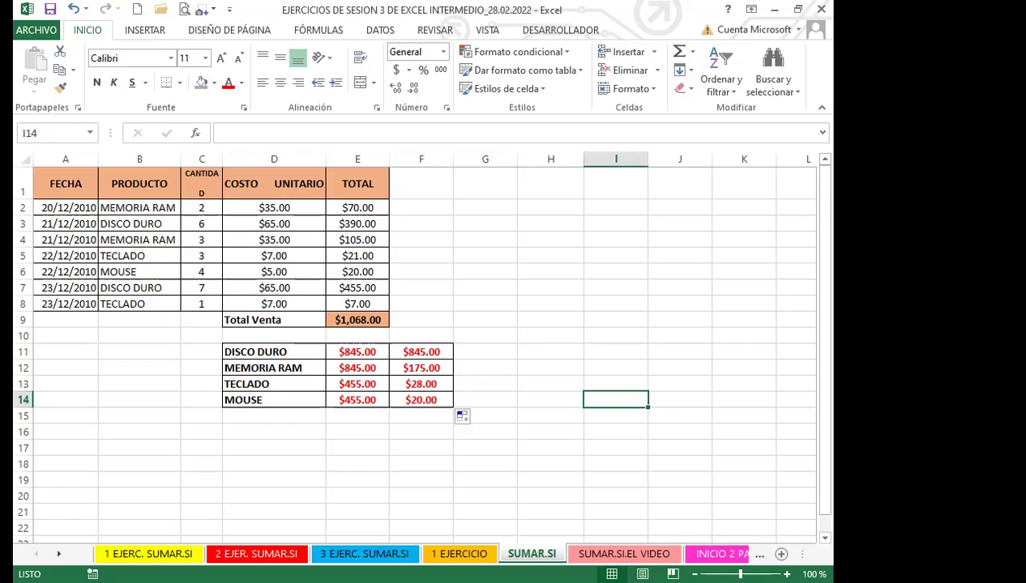
pyautogui.hotkey('alt', 'Tab')
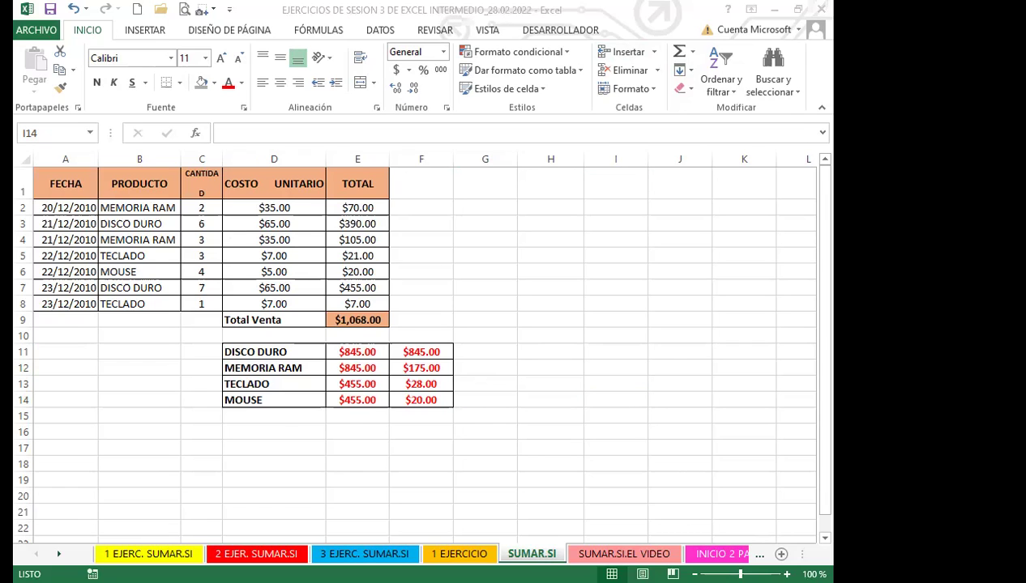